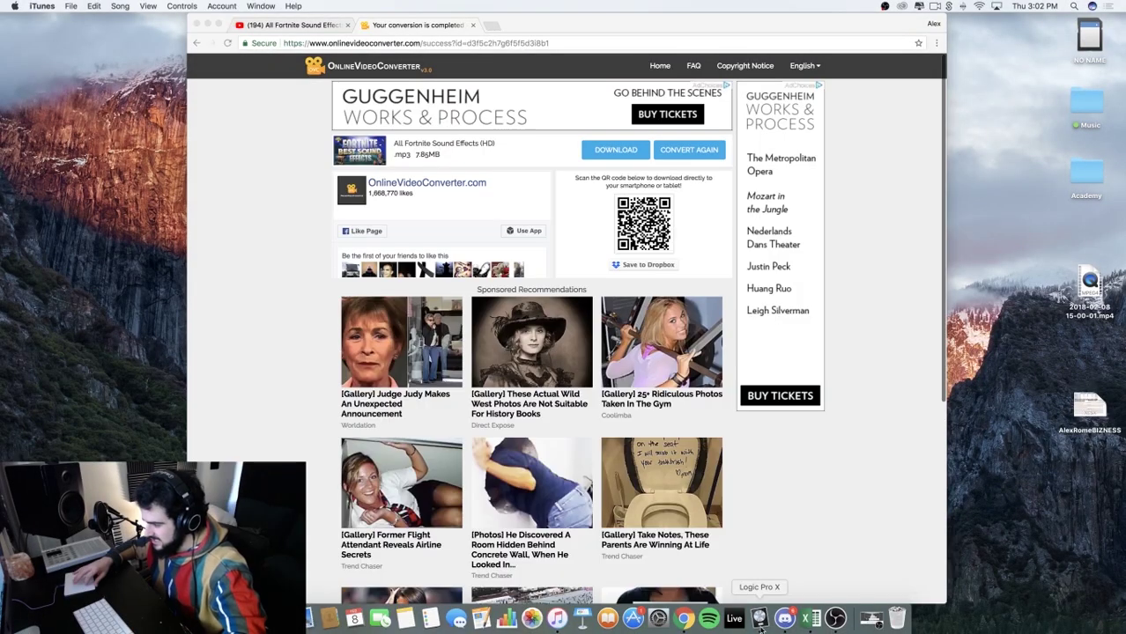
Switch to Logic Pro X and create one audio track on Input 1 with Output 1 + 2
{"action": "left_click", "coordinate": [760, 620]}
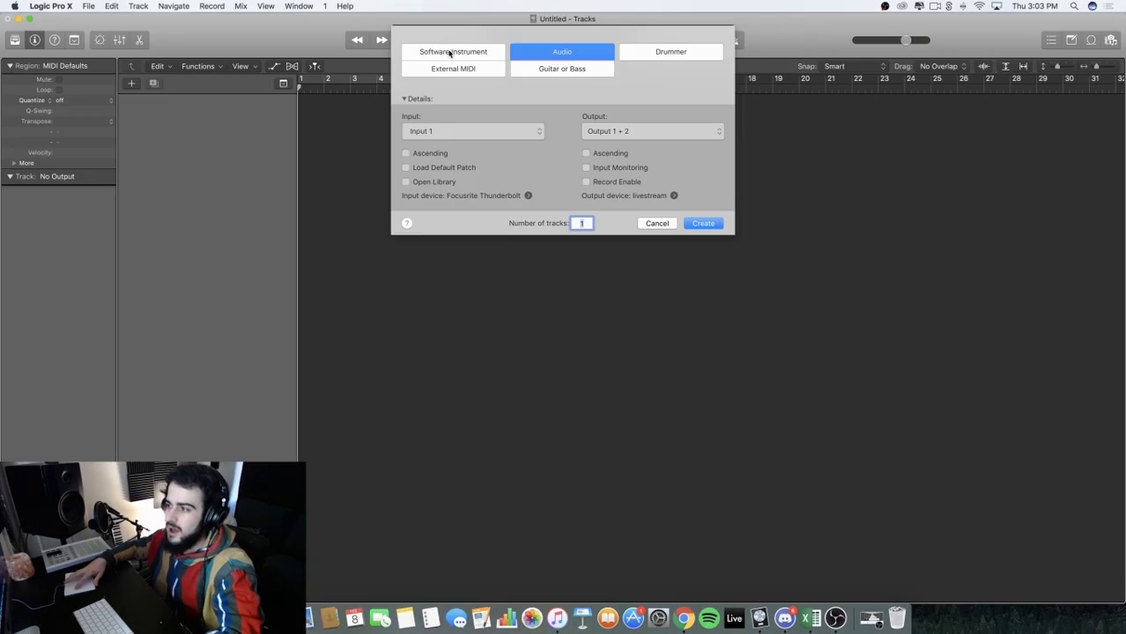
{"action": "left_click", "coordinate": [707, 224]}
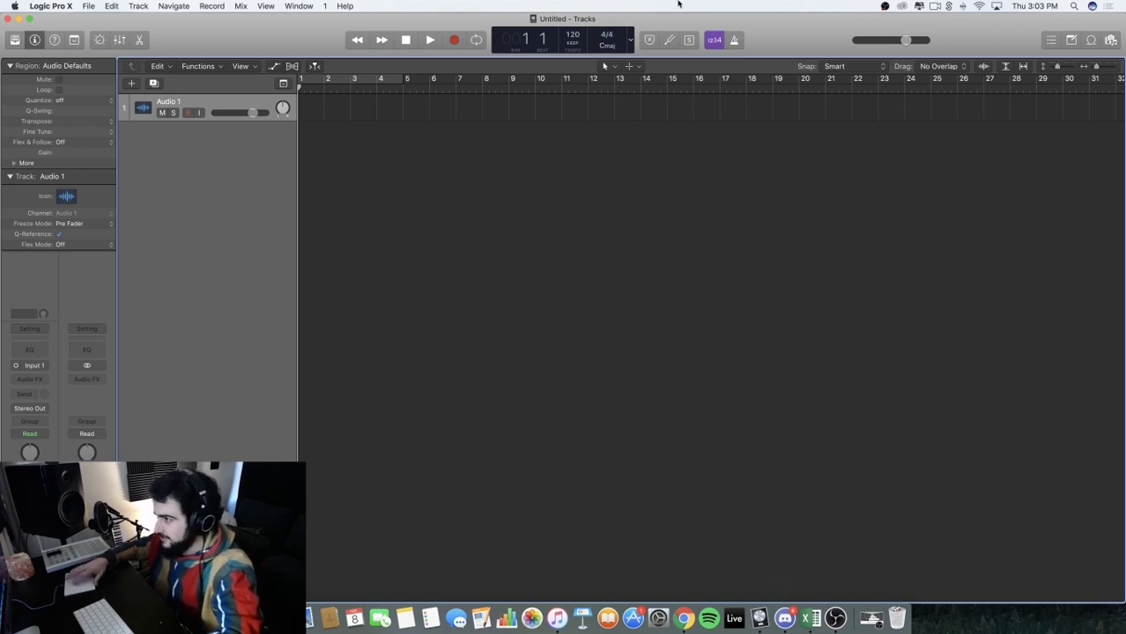
Minimize the browser window behind the project and return to the Tracks window
{"action": "left_click_drag", "start_coordinate": [771, 27], "coordinate": [772, 76]}
{"action": "left_click", "coordinate": [184, 18]}
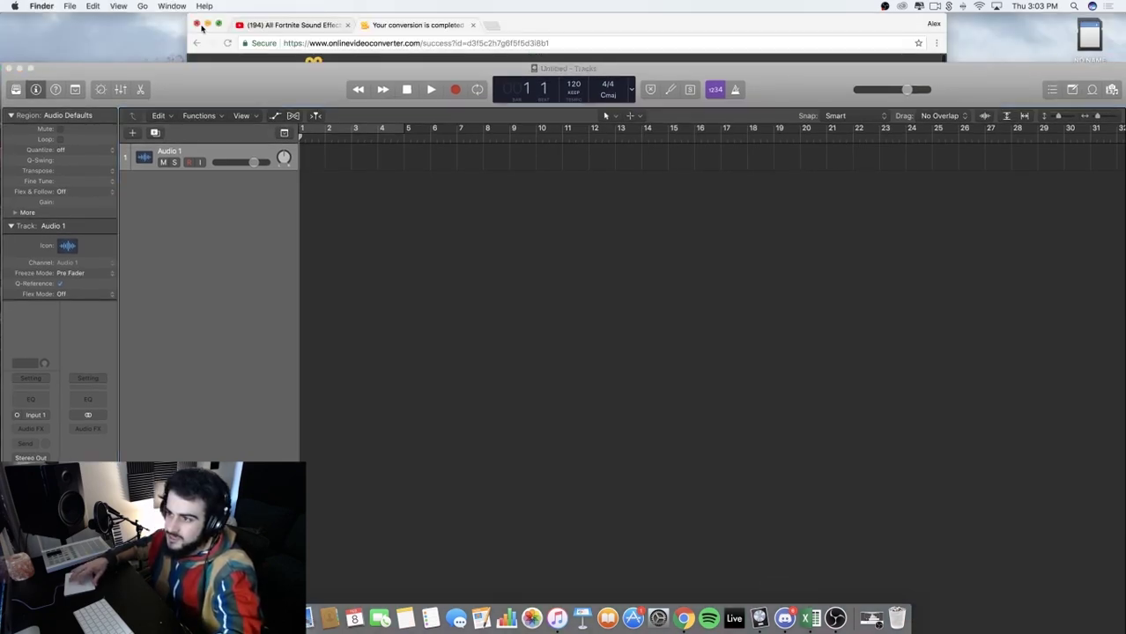
{"action": "left_click", "coordinate": [208, 24]}
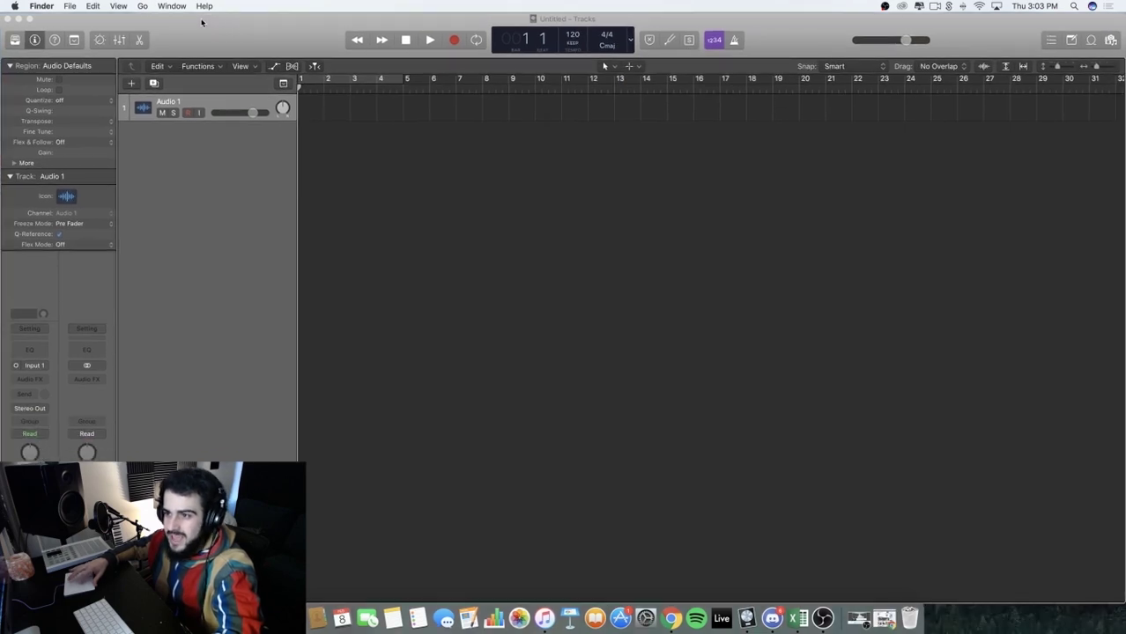
{"action": "left_click", "coordinate": [145, 23]}
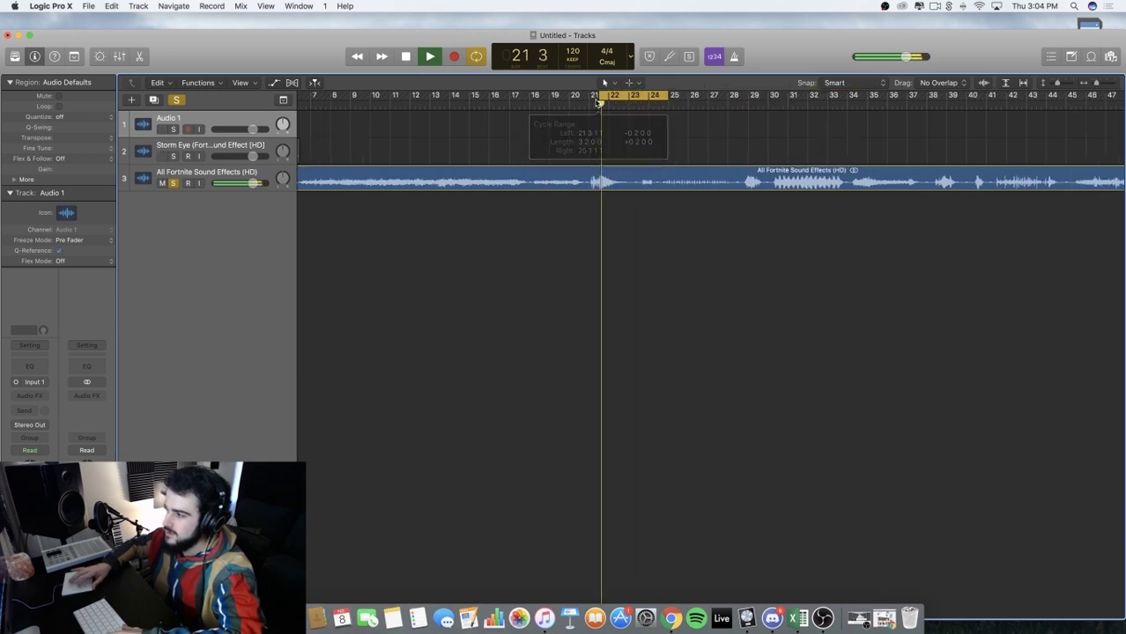
Set the cycle range to start at the loud burst just after 21 3 and audition the effects track from there
{"action": "key", "text": "space"}
{"action": "key", "text": "space"}
{"action": "key", "text": "space"}
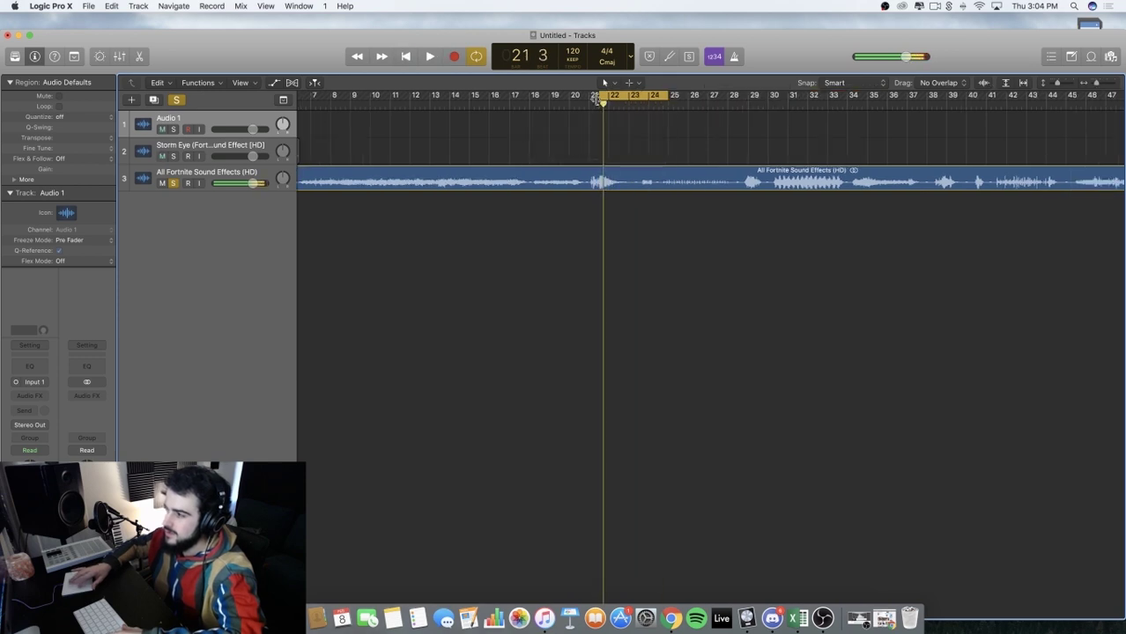
{"action": "scroll", "coordinate": [587, 108], "scroll_direction": "up", "scroll_amount": 5}
{"action": "key", "text": "space"}
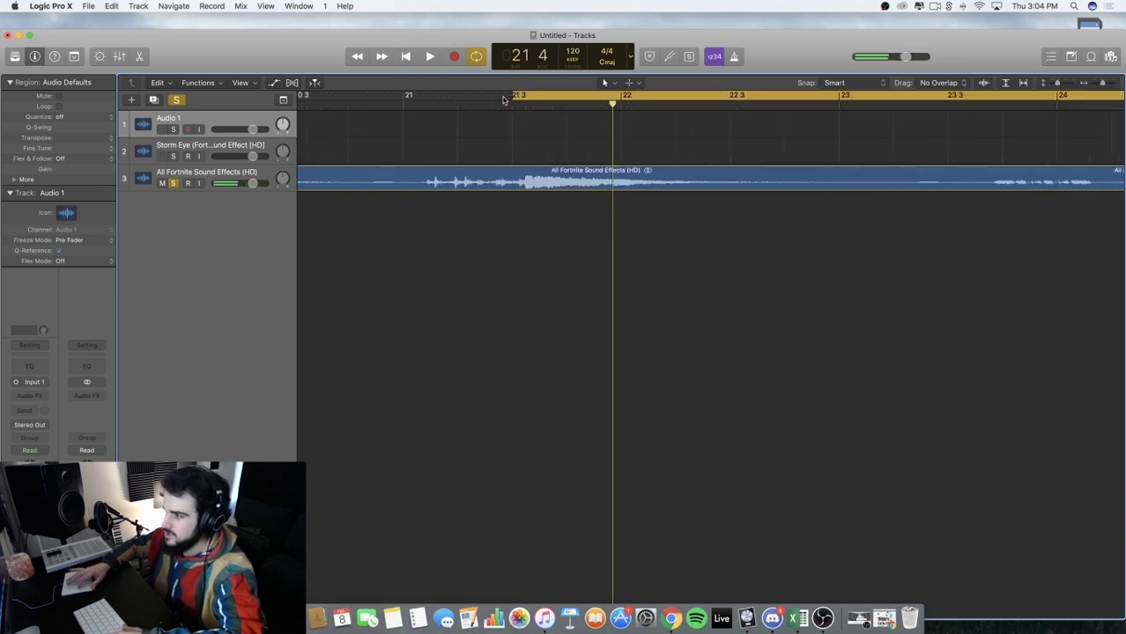
{"action": "left_click_drag", "start_coordinate": [512, 94], "coordinate": [526, 94]}
{"action": "key", "text": "space"}
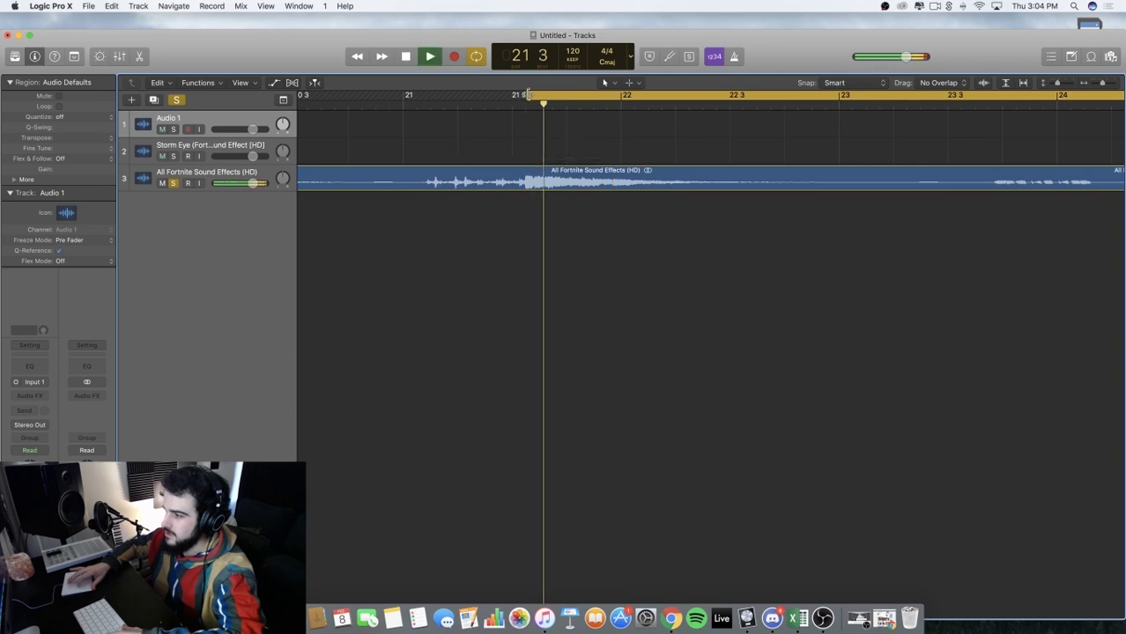
{"action": "key", "text": "space"}
{"action": "key", "text": "space"}
{"action": "key", "text": "space"}
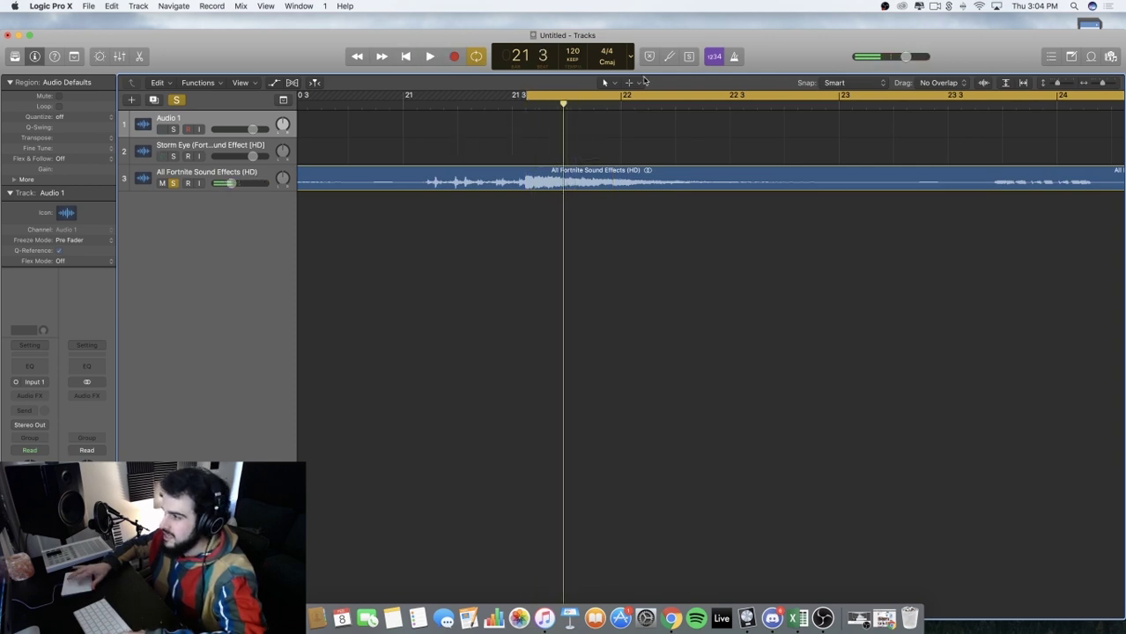
Cut the burst starting just after 21 3 out of the effects region with the Scissors tool and move it to the Audio 1 track
{"action": "left_click", "coordinate": [644, 82]}
{"action": "left_click", "coordinate": [675, 154]}
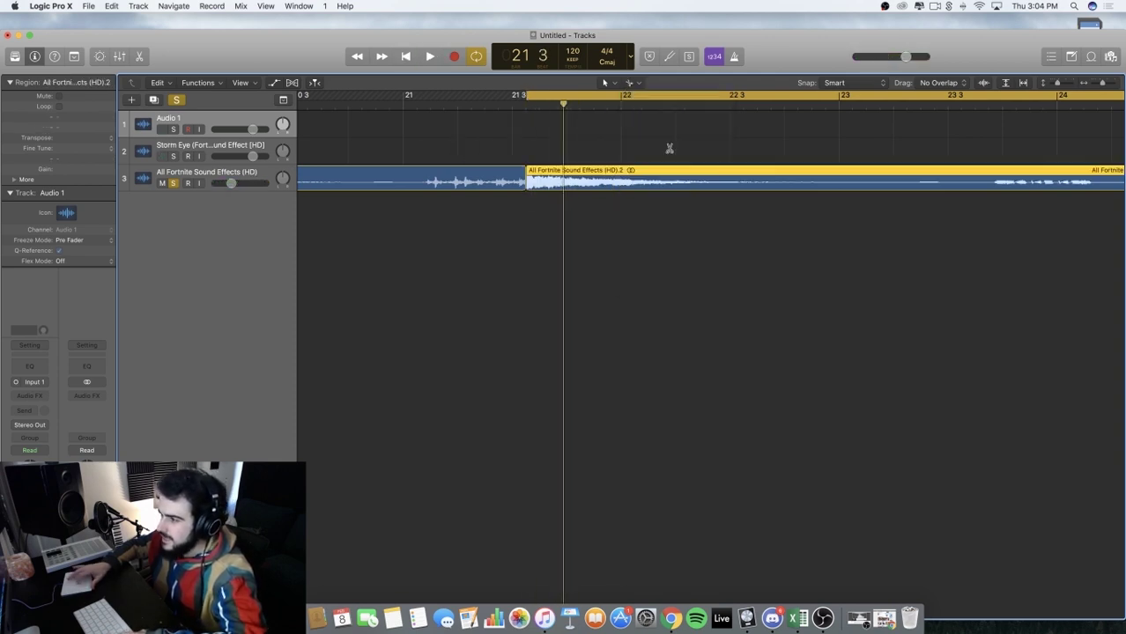
{"action": "left_click_drag", "start_coordinate": [592, 181], "coordinate": [593, 130]}
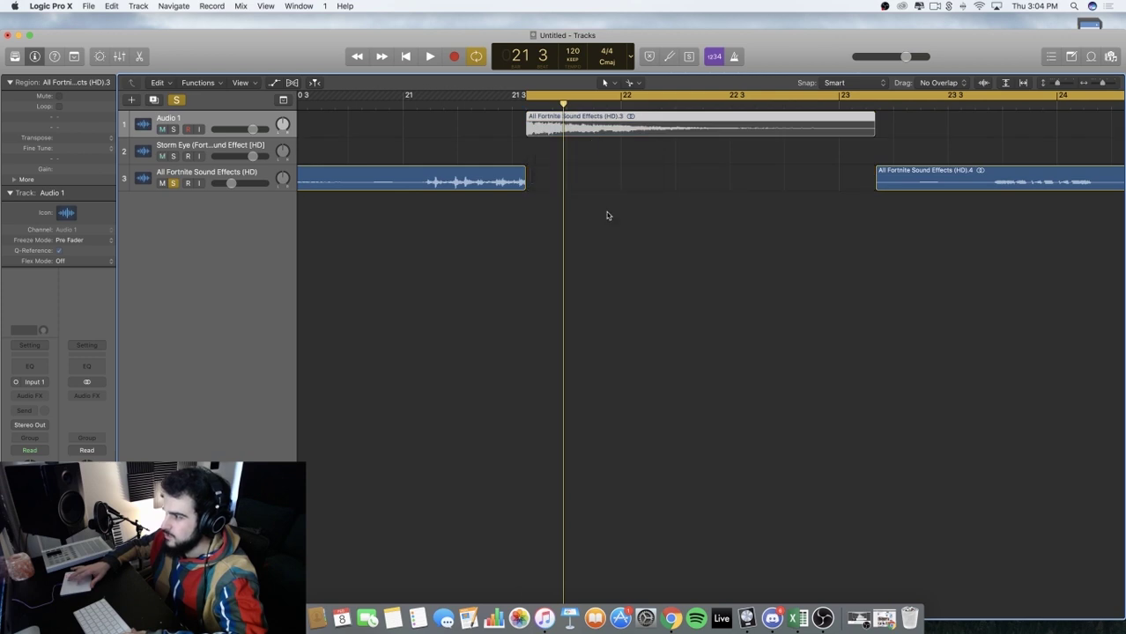
Set the cycle range over the next part of the Fortnite effects recording and audition it
{"action": "scroll", "coordinate": [609, 214], "scroll_direction": "down", "scroll_amount": 5}
{"action": "scroll", "coordinate": [608, 214], "scroll_direction": "right", "scroll_amount": 2}
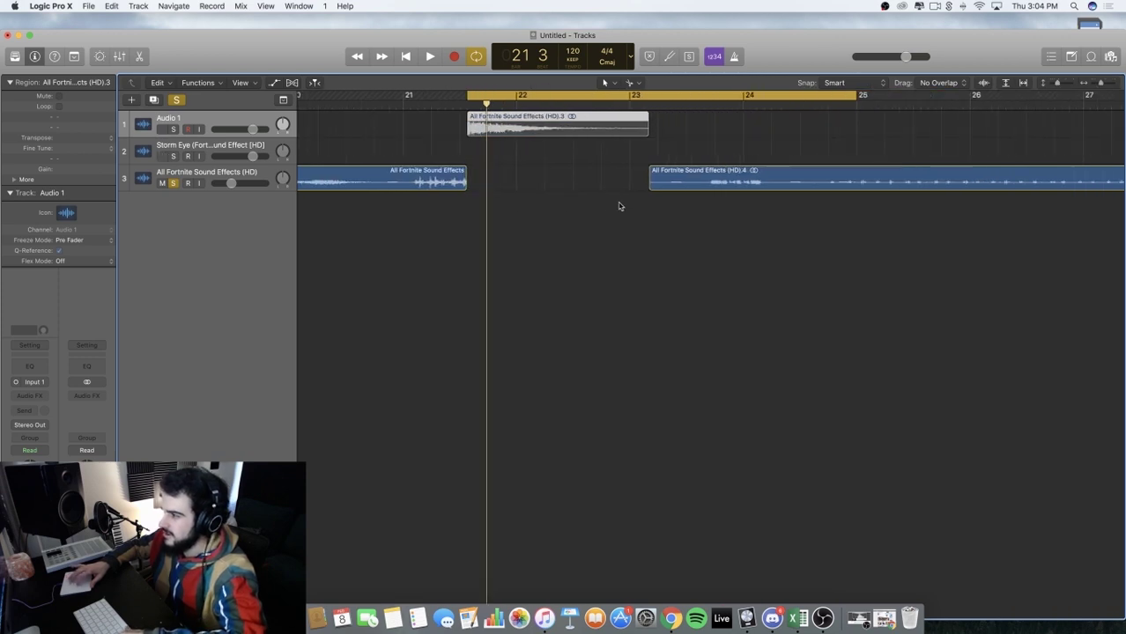
{"action": "left_click_drag", "start_coordinate": [416, 96], "coordinate": [661, 141]}
{"action": "key", "text": "space"}
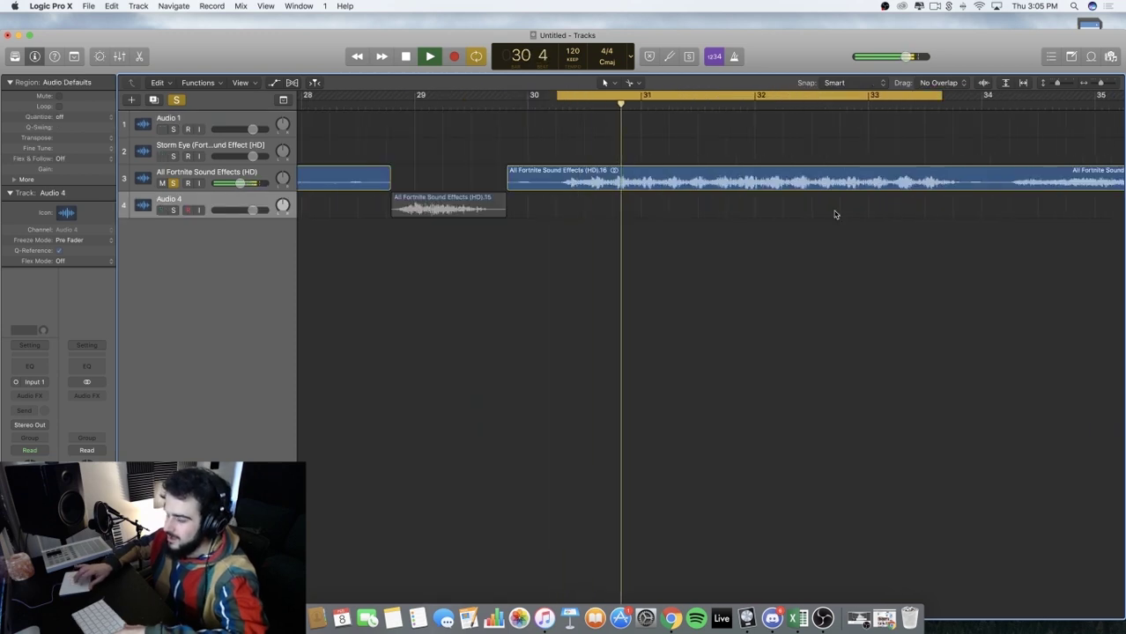
Trim the start of the effect excerpt near bar 34 on the Storm Eye track
{"action": "left_click", "coordinate": [403, 156]}
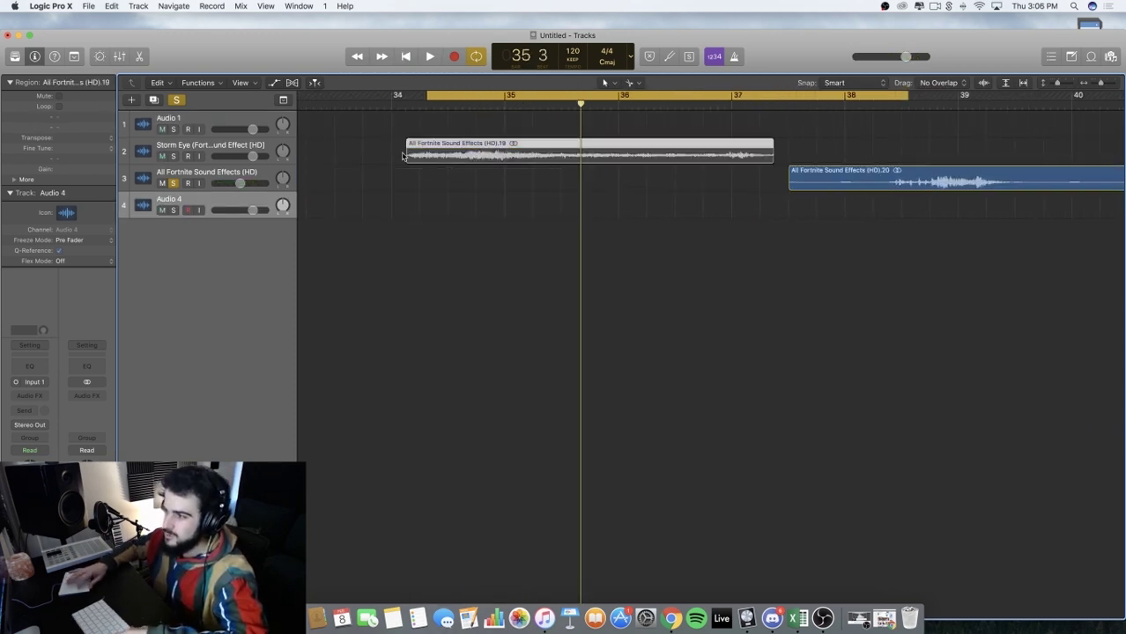
{"action": "left_click_drag", "start_coordinate": [403, 155], "coordinate": [471, 177]}
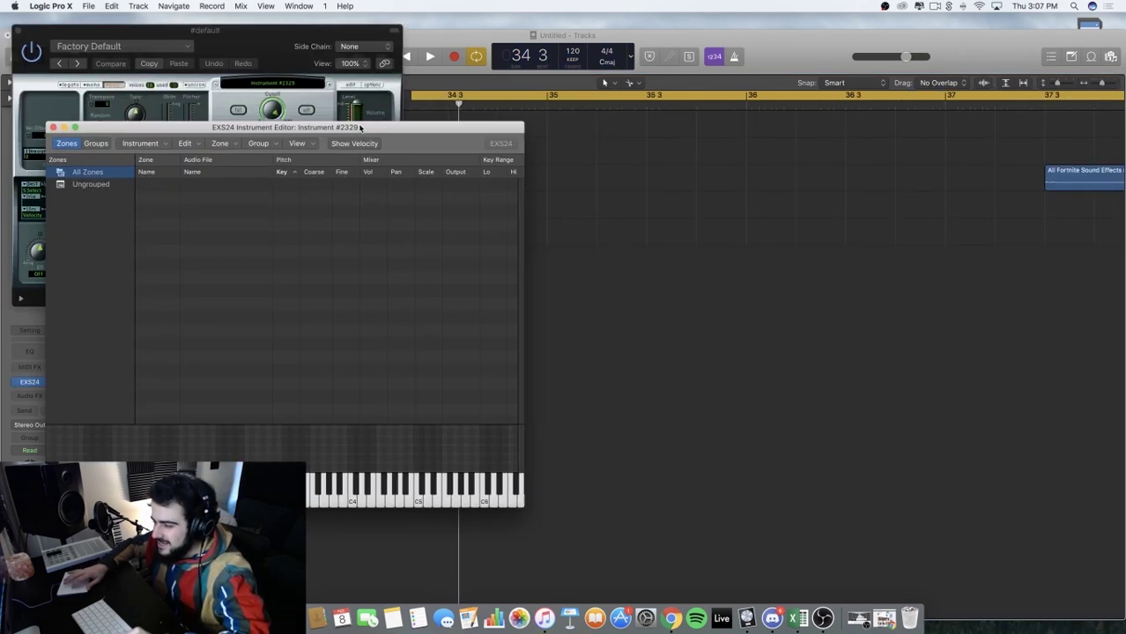
Bounce the short effect region near 34 3 in place and save the EXS24 sampler instrument as fortnite
{"action": "left_click_drag", "start_coordinate": [360, 128], "coordinate": [251, 168]}
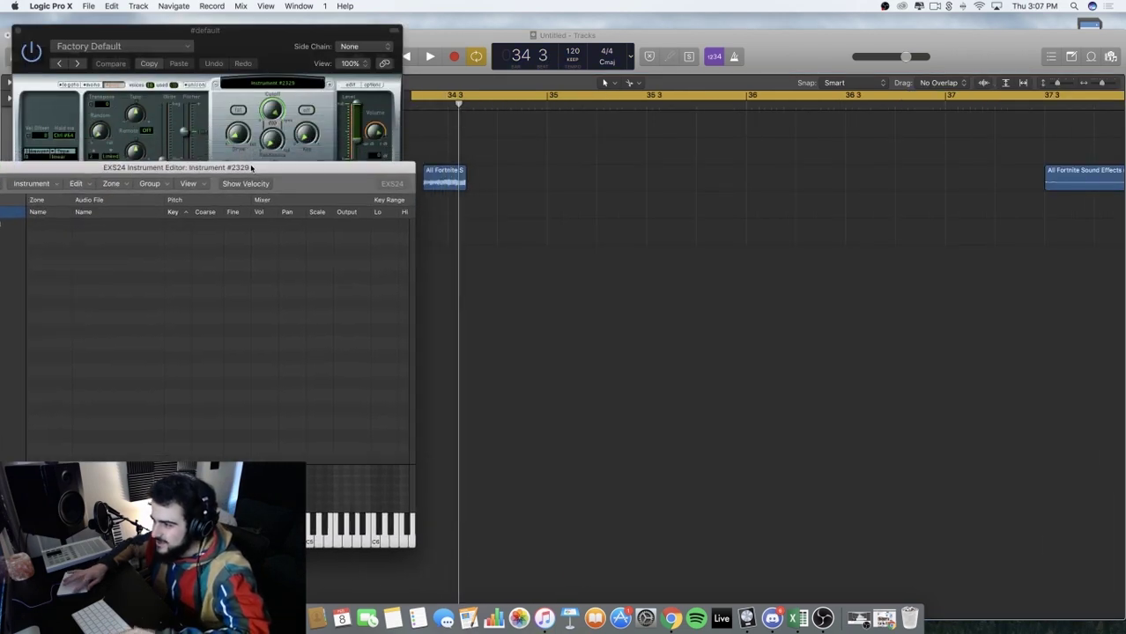
{"action": "right_click", "coordinate": [441, 183]}
{"action": "left_click", "coordinate": [457, 182]}
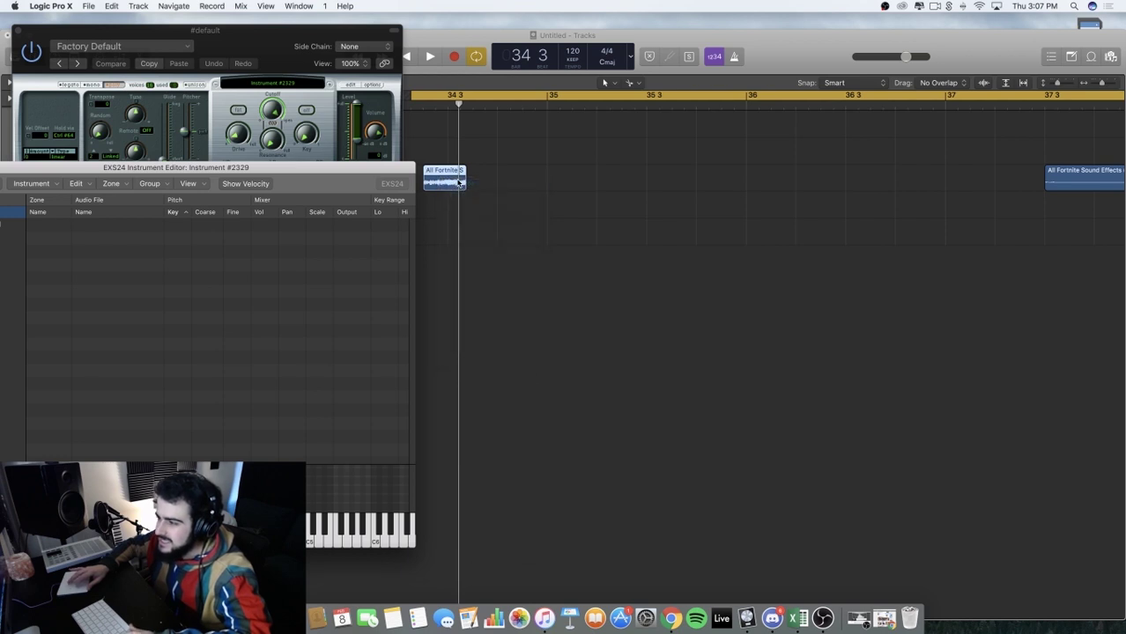
{"action": "left_click", "coordinate": [648, 246]}
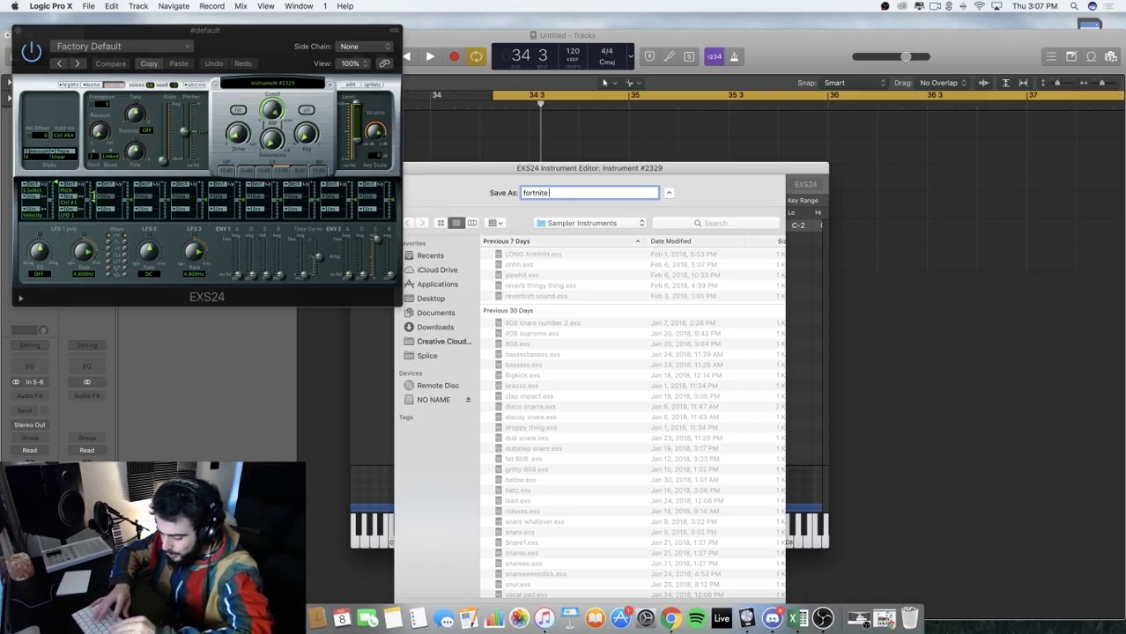
{"action": "key", "text": "Return"}
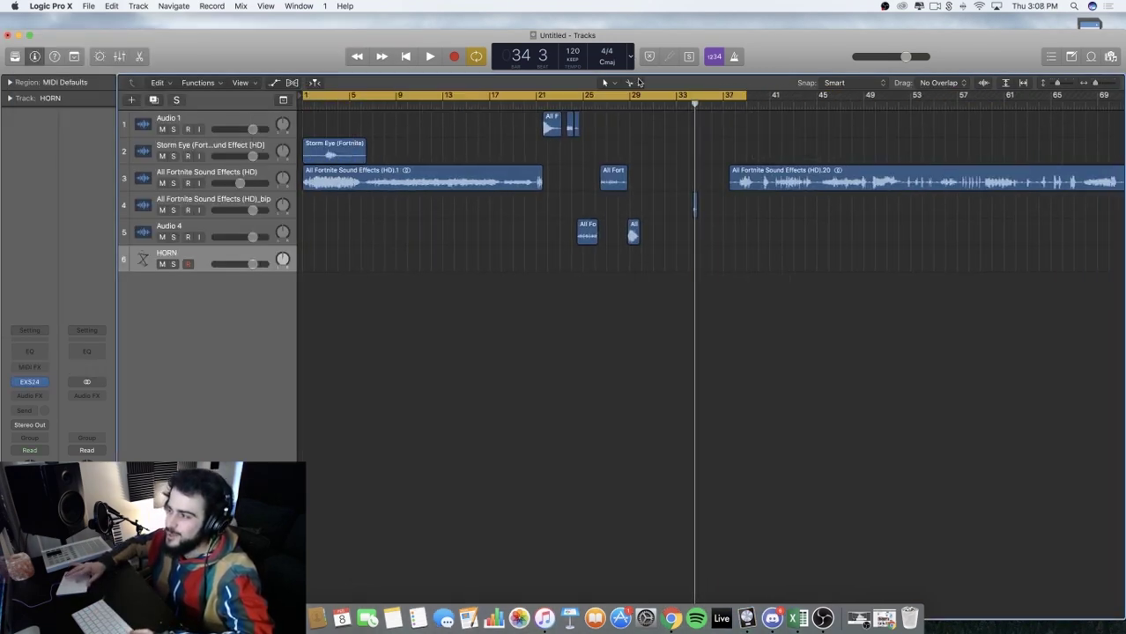
Create a MIDI region at bar 1 on the HORN track with the Pencil tool and set regions to snap to absolute value
{"action": "left_click", "coordinate": [636, 81]}
{"action": "left_click", "coordinate": [666, 111]}
{"action": "left_click", "coordinate": [875, 86]}
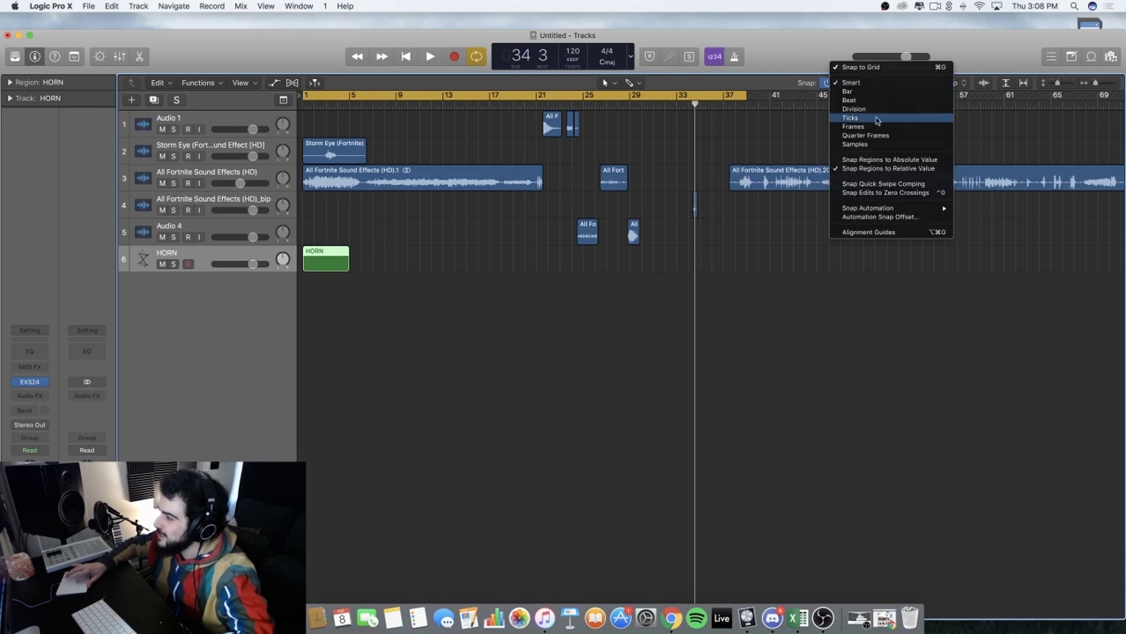
{"action": "left_click", "coordinate": [870, 158]}
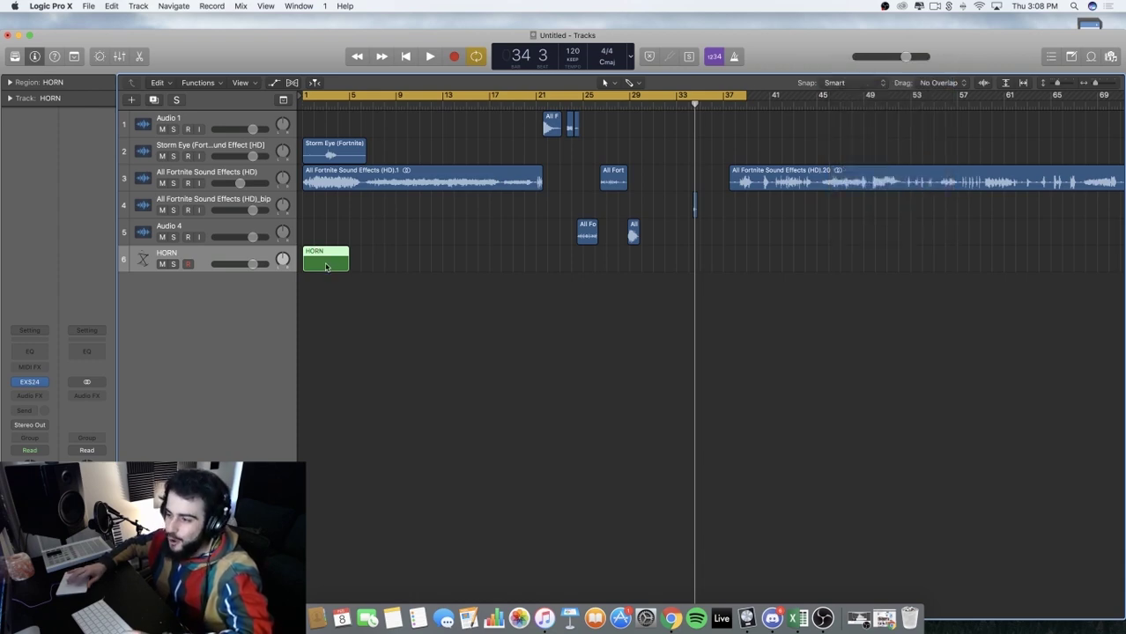
Open the HORN region in the Piano Roll and move its long note up to a higher pitch
{"action": "double_click", "coordinate": [325, 266]}
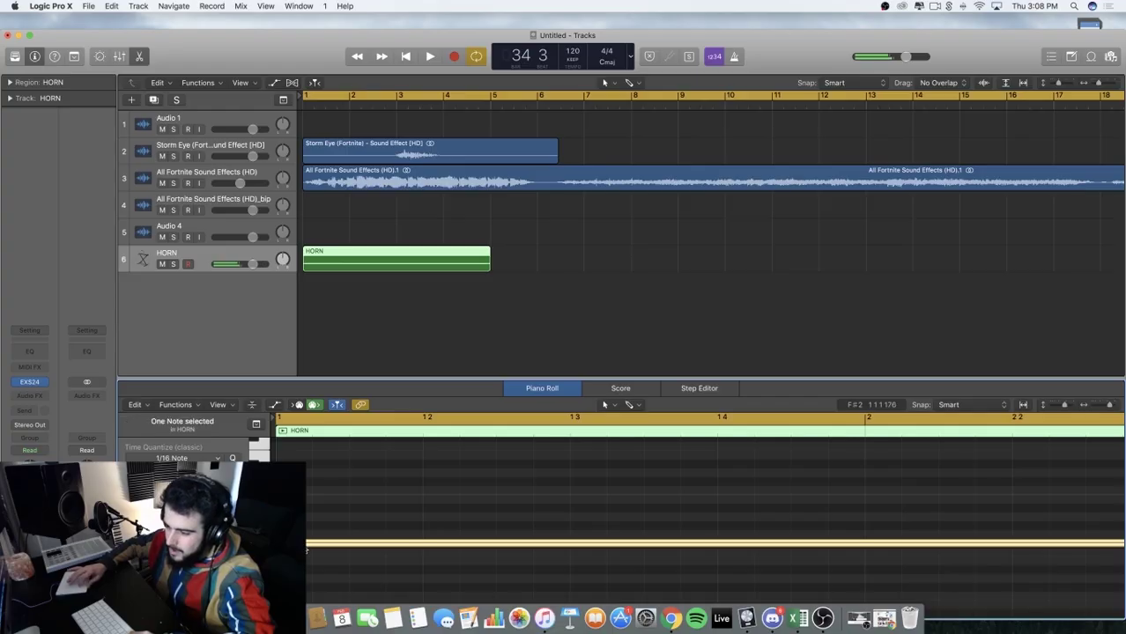
{"action": "left_click_drag", "start_coordinate": [307, 546], "coordinate": [309, 454]}
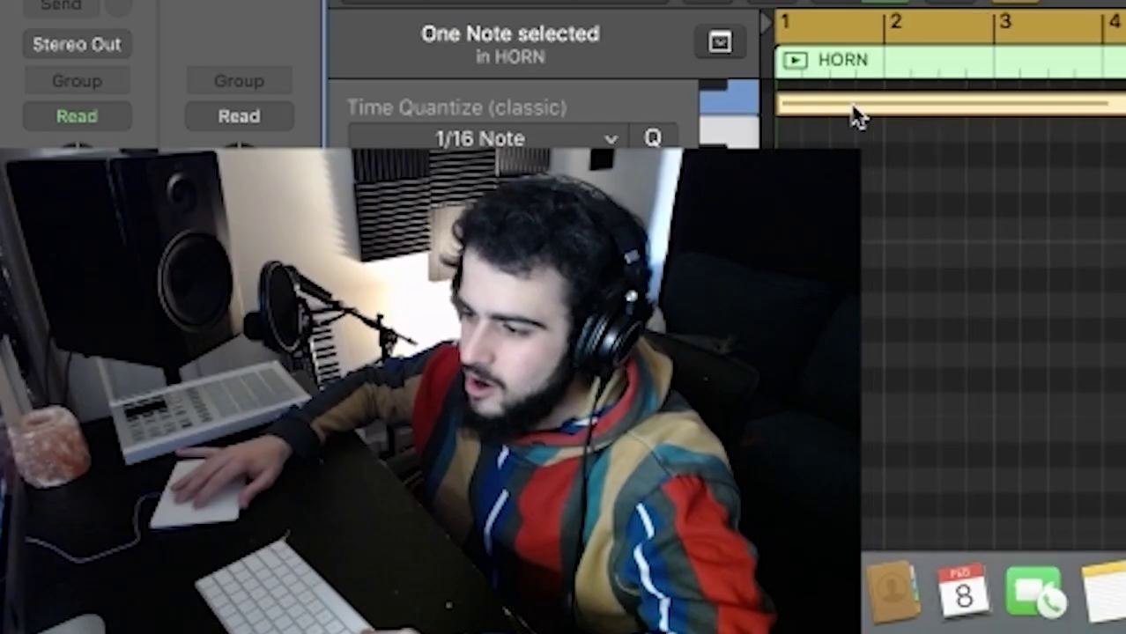
{"action": "scroll", "coordinate": [302, 446], "scroll_direction": "down", "scroll_amount": 2}
{"action": "scroll", "coordinate": [318, 452], "scroll_direction": "up", "scroll_amount": 3}
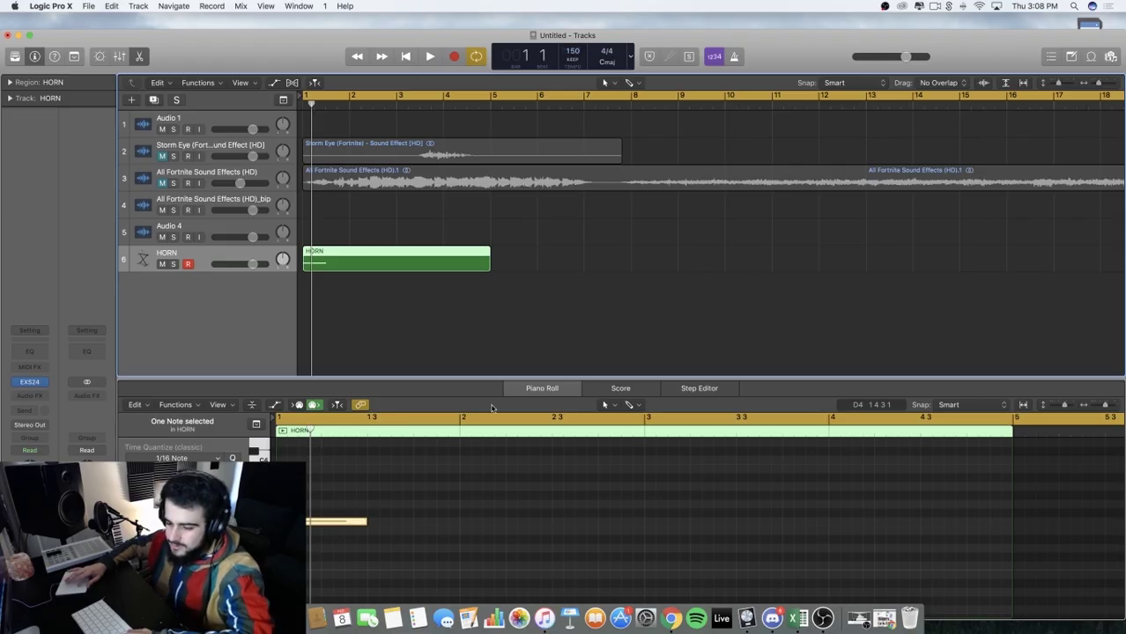
Fill the rest of bar 1 in the HORN region with repeated eighth notes on F3, playing back the pattern
{"action": "left_click", "coordinate": [492, 408]}
{"action": "key", "text": "space"}
{"action": "key", "text": "space"}
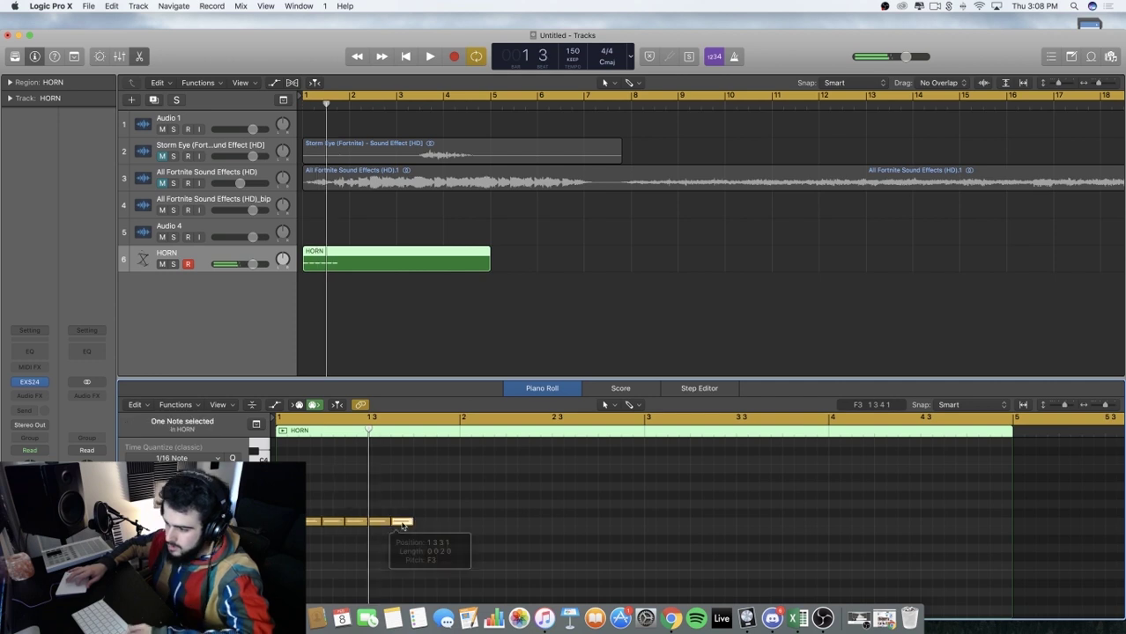
{"action": "key", "text": "space"}
{"action": "left_click", "coordinate": [424, 523], "text": "super"}
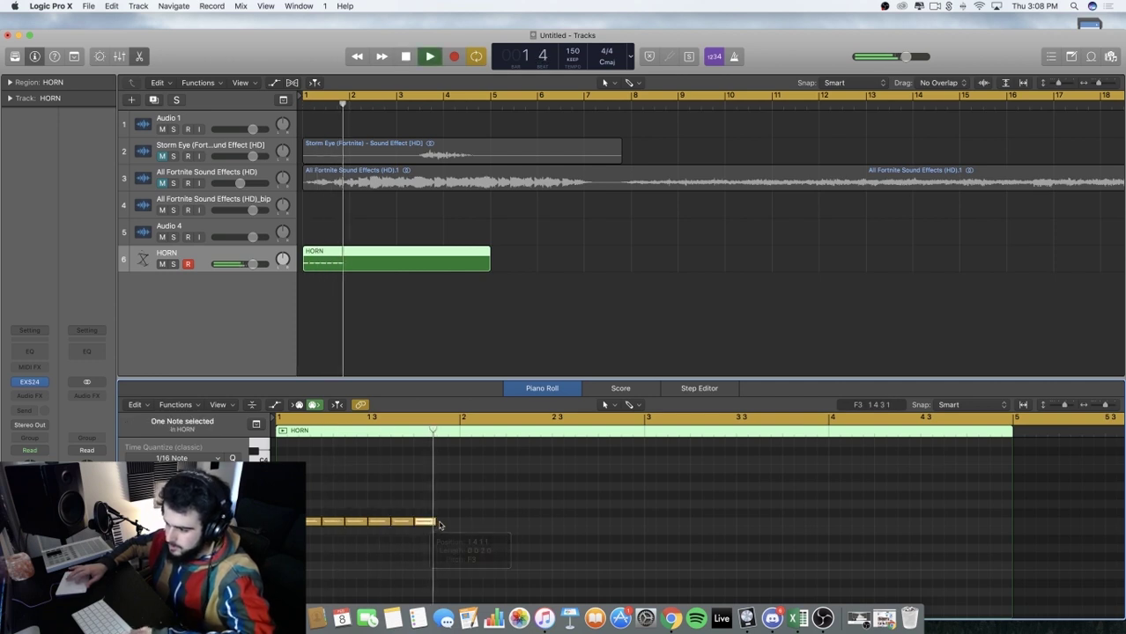
{"action": "left_click_drag", "start_coordinate": [445, 525], "coordinate": [459, 526]}
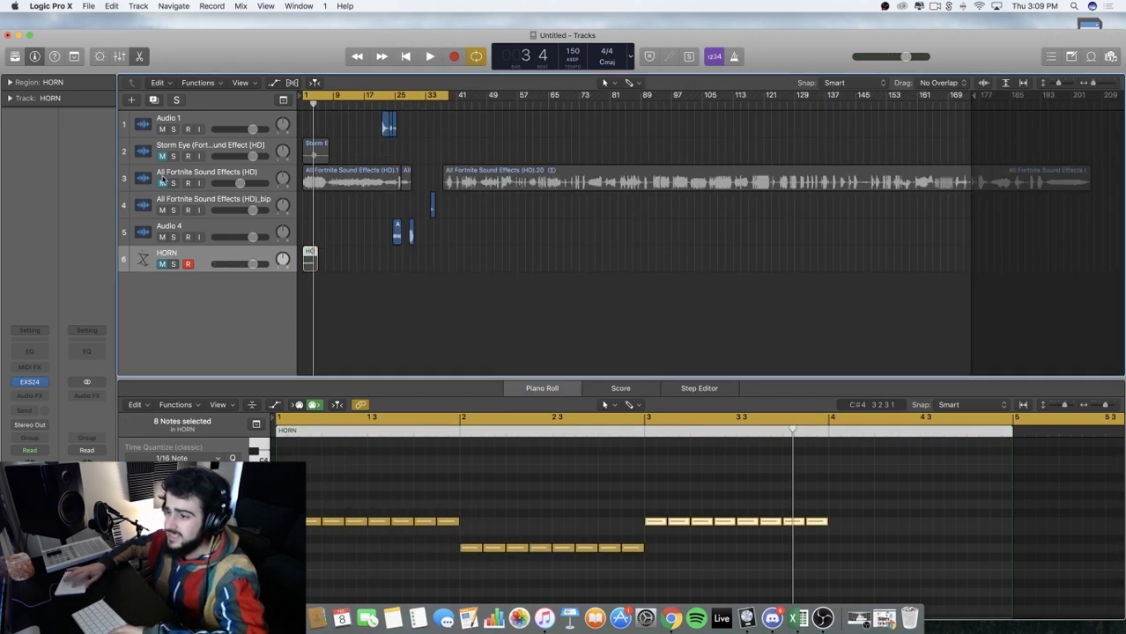
Unmute the All Fortnite Sound Effects (HD) track, set the cycle range to start near 41 2 and audition the effect there
{"action": "left_click", "coordinate": [163, 181]}
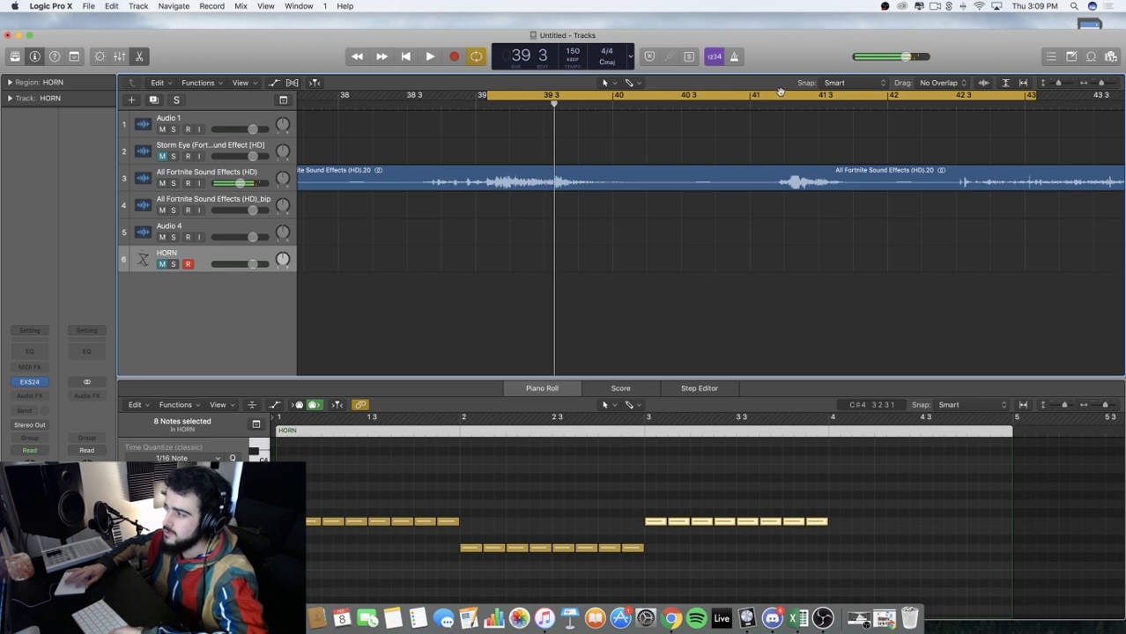
{"action": "left_click_drag", "start_coordinate": [781, 92], "coordinate": [1049, 92]}
{"action": "key", "text": "space"}
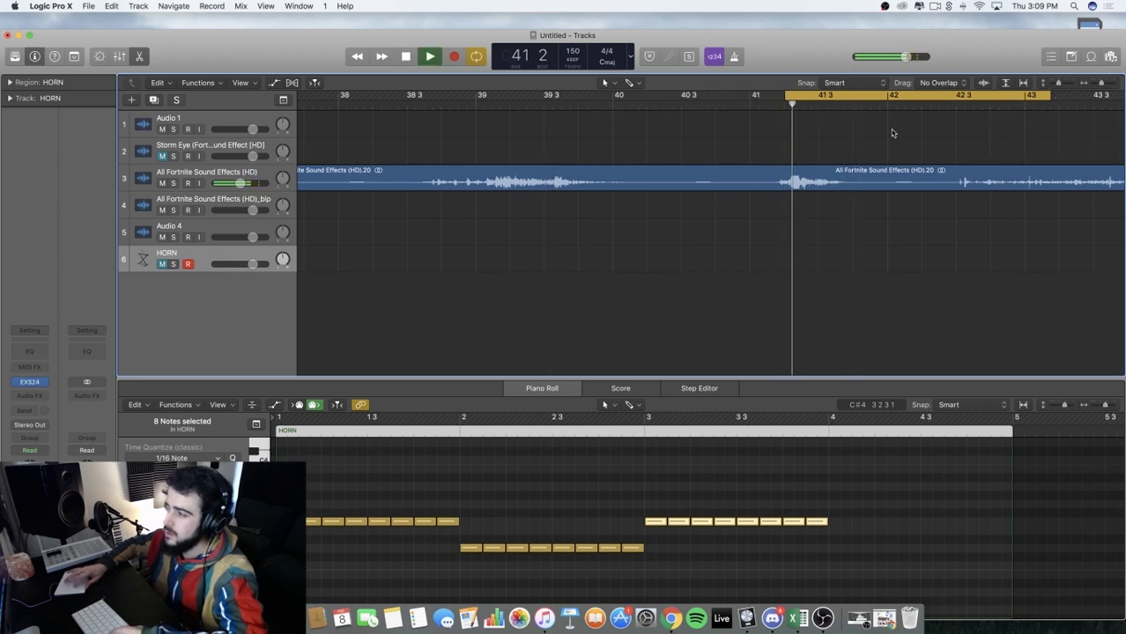
{"action": "key", "text": "space"}
{"action": "key", "text": "space"}
{"action": "key", "text": "space"}
{"action": "key", "text": "super+Right"}
{"action": "key", "text": "super+Right"}
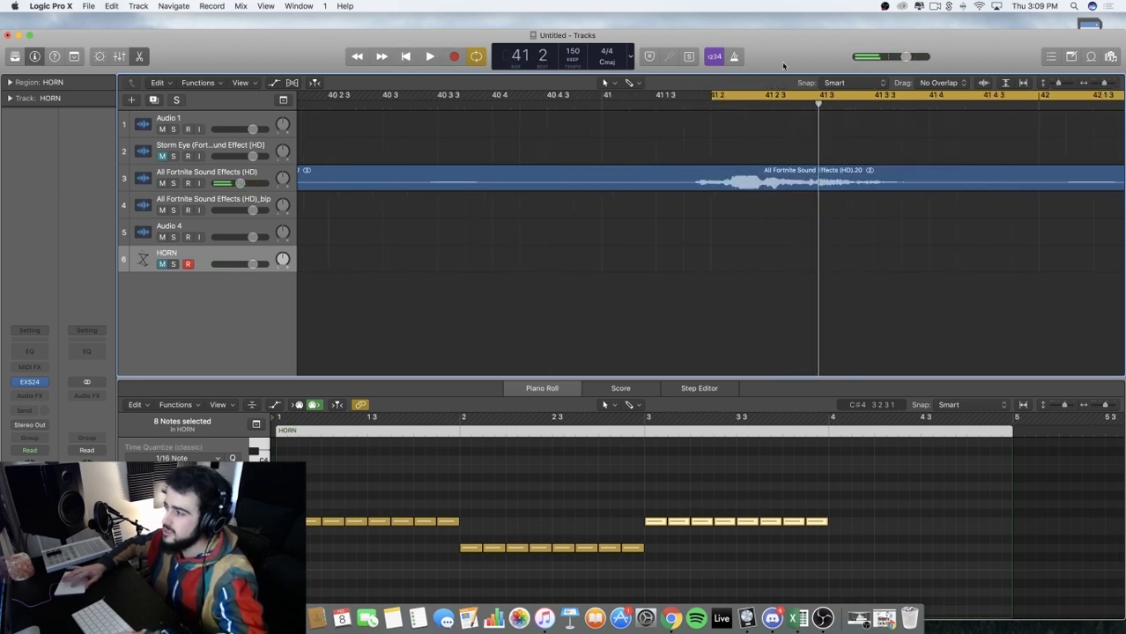
Cut the short hit starting at about 42 3 out of the effects region and place it on the Storm Eye track
{"action": "left_click", "coordinate": [638, 85]}
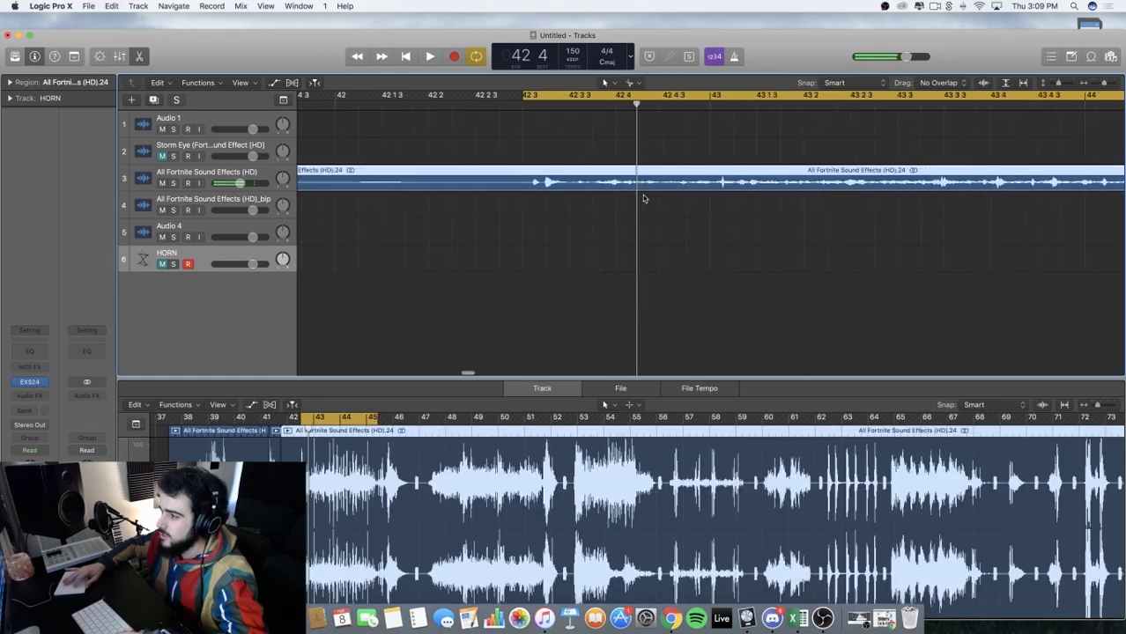
{"action": "left_click", "coordinate": [564, 183]}
{"action": "left_click", "coordinate": [516, 183], "text": "super"}
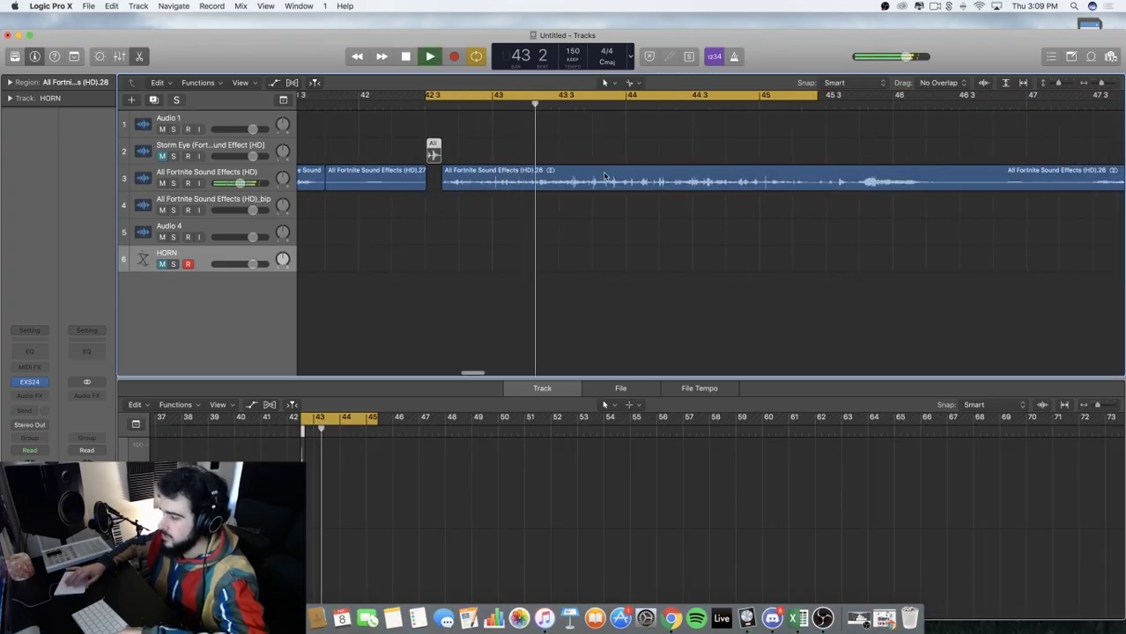
Move the three-beat excerpt starting at 53 2 from the effects track down to the Audio 4 track
{"action": "scroll", "coordinate": [673, 194], "scroll_direction": "right", "scroll_amount": 2}
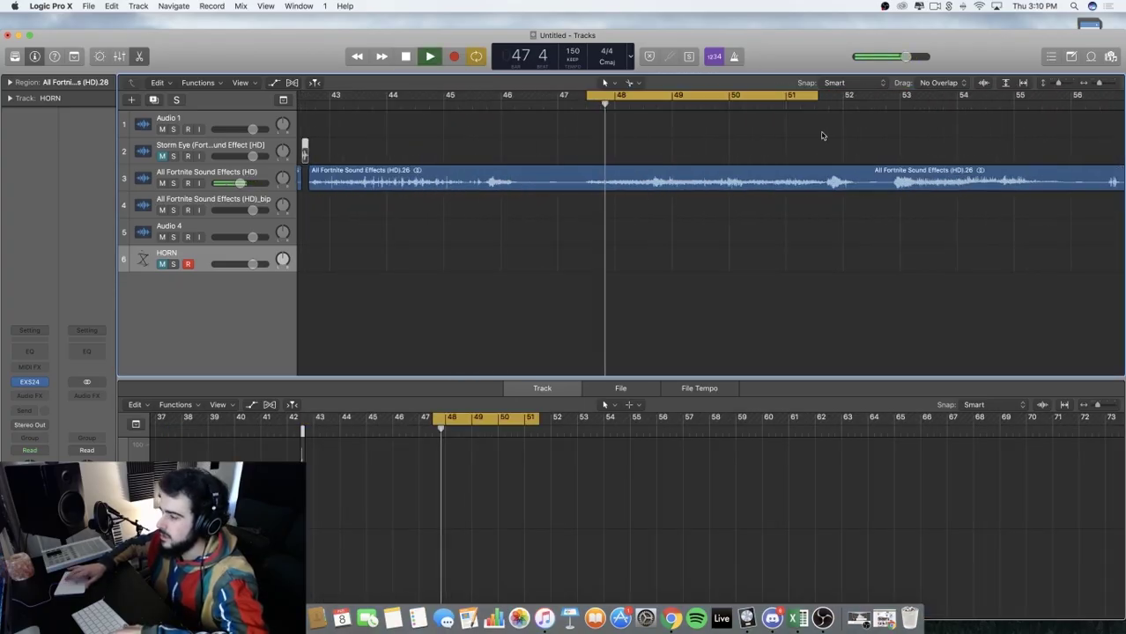
{"action": "scroll", "coordinate": [792, 181], "scroll_direction": "right", "scroll_amount": 1}
{"action": "scroll", "coordinate": [654, 171], "scroll_direction": "right", "scroll_amount": 1}
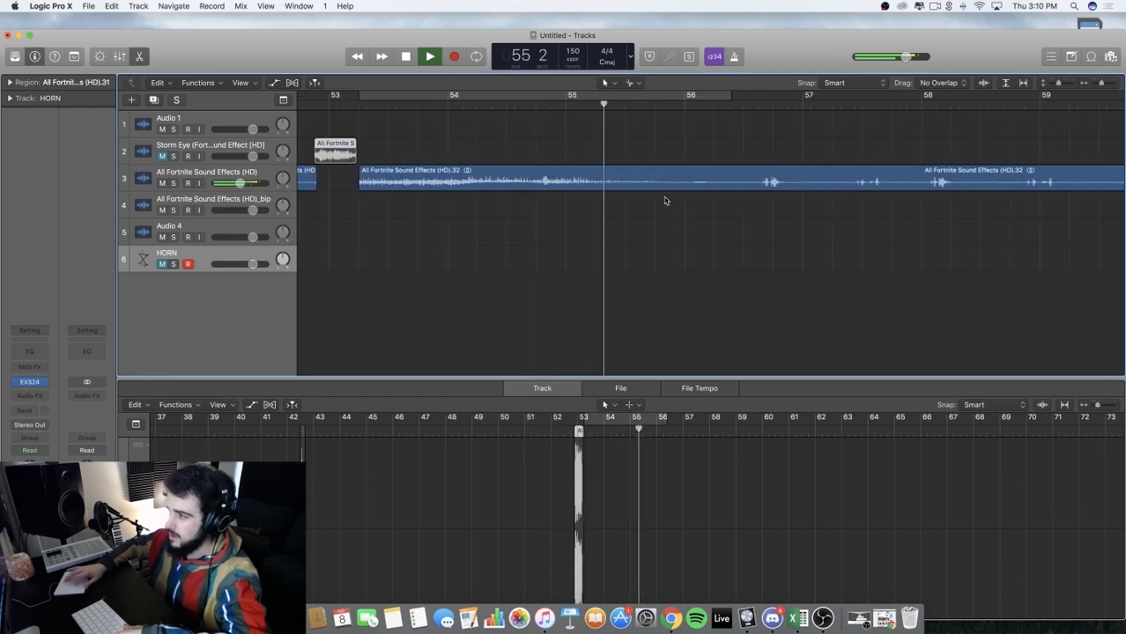
{"action": "left_click_drag", "start_coordinate": [422, 185], "coordinate": [423, 239]}
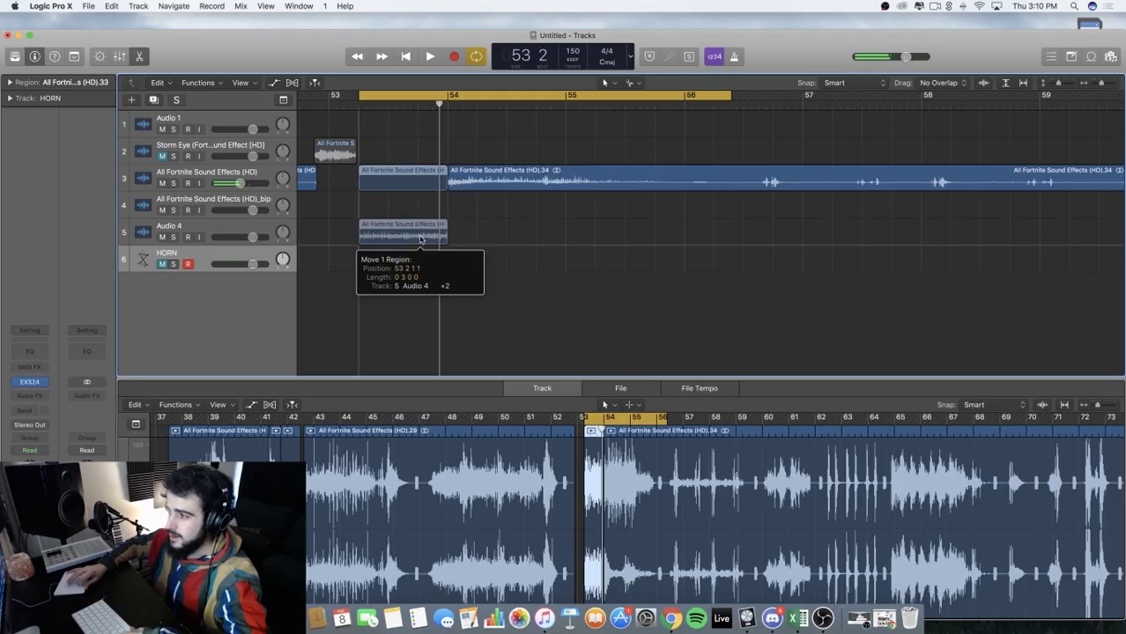
Cut the short hit starting at about 56 3 out of the effects region and move it up to the Storm Eye track
{"action": "scroll", "coordinate": [470, 247], "scroll_direction": "right", "scroll_amount": 3}
{"action": "scroll", "coordinate": [548, 198], "scroll_direction": "right", "scroll_amount": 1}
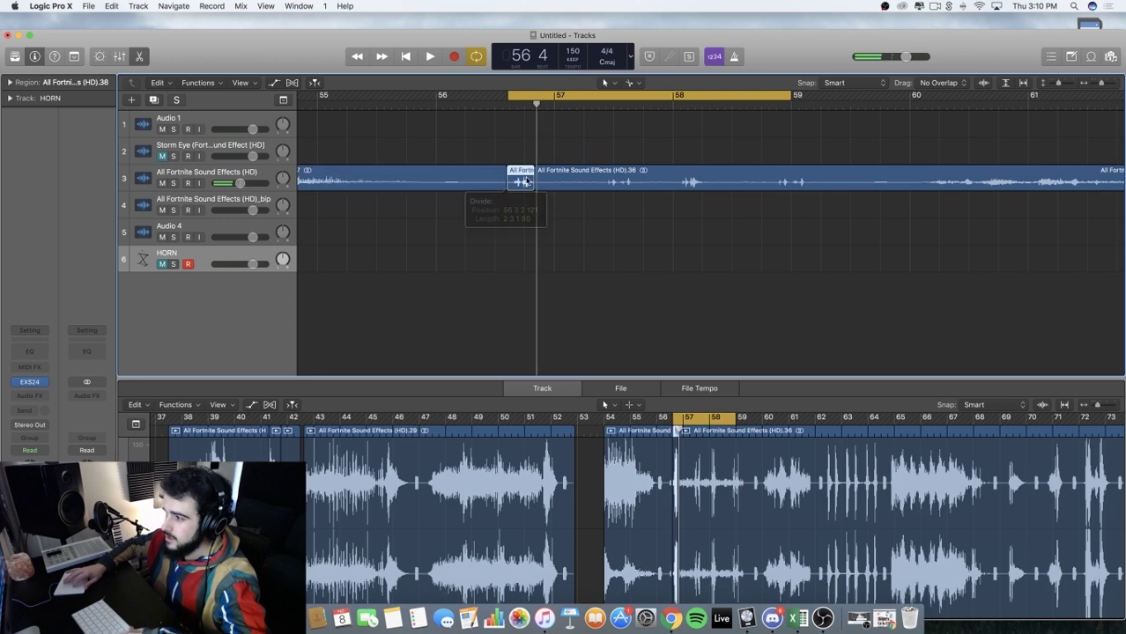
{"action": "left_click_drag", "start_coordinate": [523, 181], "coordinate": [525, 144]}
{"action": "scroll", "coordinate": [562, 105], "scroll_direction": "right", "scroll_amount": 2}
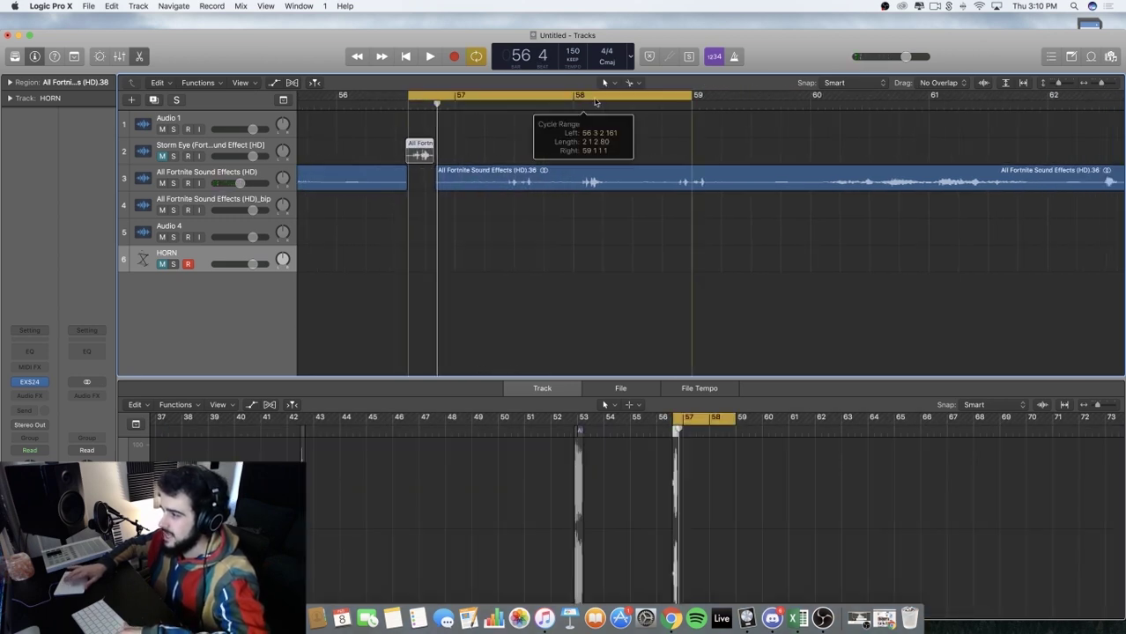
Set the cycle range to start near bar 59, cut out the short hit there and move it up to the Audio 1 track
{"action": "left_click_drag", "start_coordinate": [564, 94], "coordinate": [721, 126]}
{"action": "key", "text": "space"}
{"action": "left_click", "coordinate": [408, 178]}
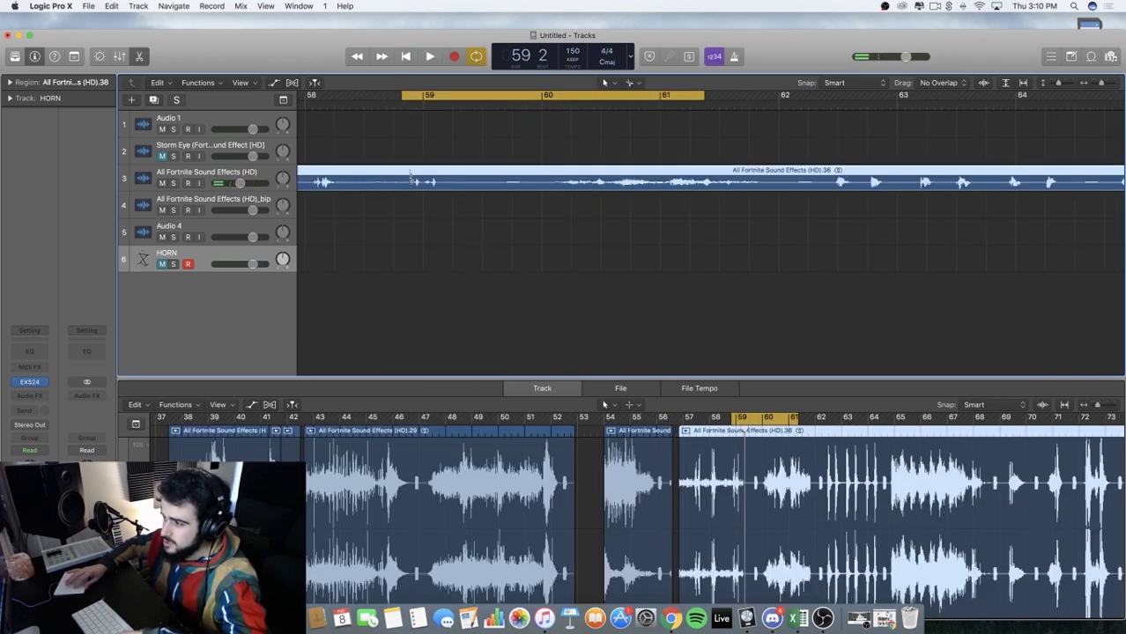
{"action": "left_click", "coordinate": [447, 179]}
{"action": "left_click_drag", "start_coordinate": [425, 150], "coordinate": [427, 137]}
Audition the passage after bar 60, then move the excerpt starting at 60 2 from the effects track down to Audio 4
{"action": "key", "text": "space"}
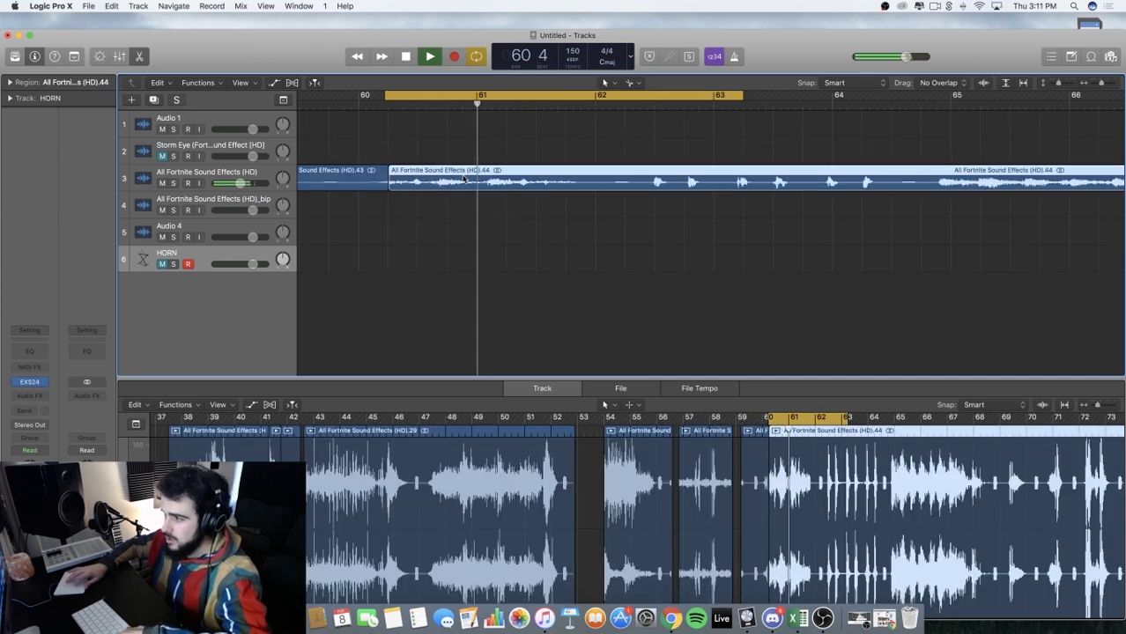
{"action": "key", "text": "space"}
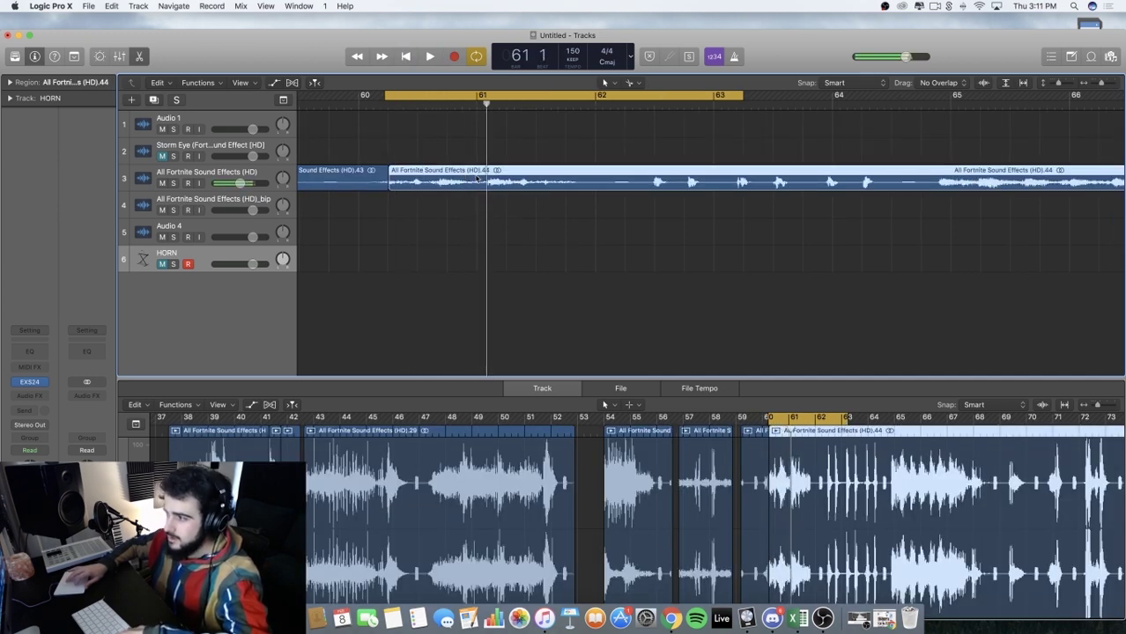
{"action": "left_click", "coordinate": [449, 178]}
{"action": "left_click_drag", "start_coordinate": [446, 174], "coordinate": [444, 235]}
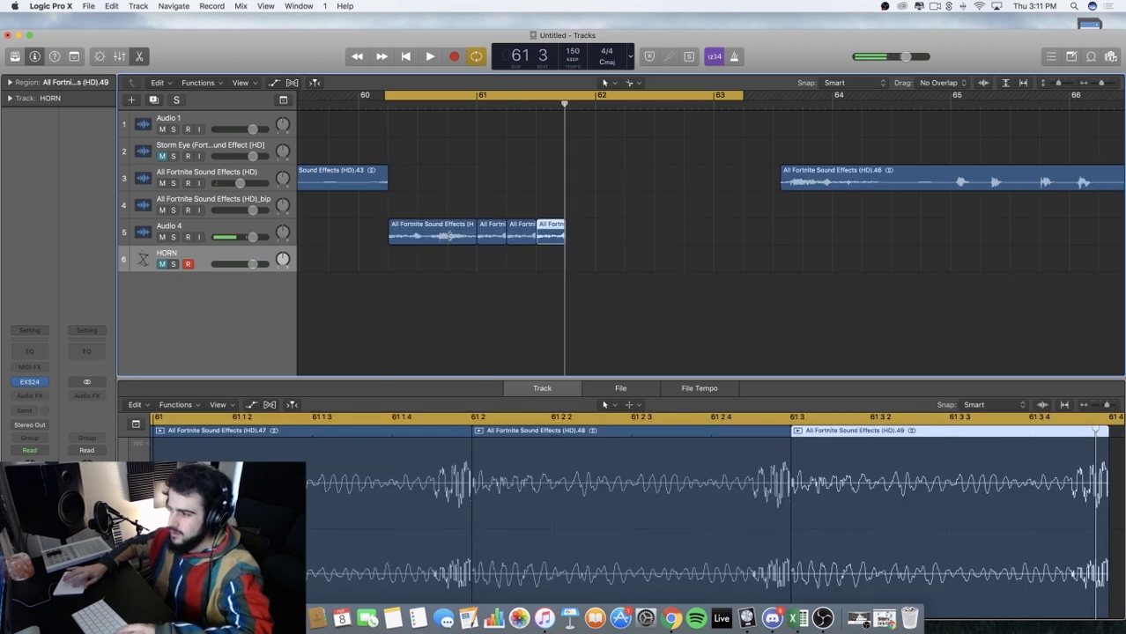
Split the Audio 4 excerpt at 60 4, paste one-beat slices from 61 4 up to 62 3 and play them
{"action": "left_click", "coordinate": [448, 234]}
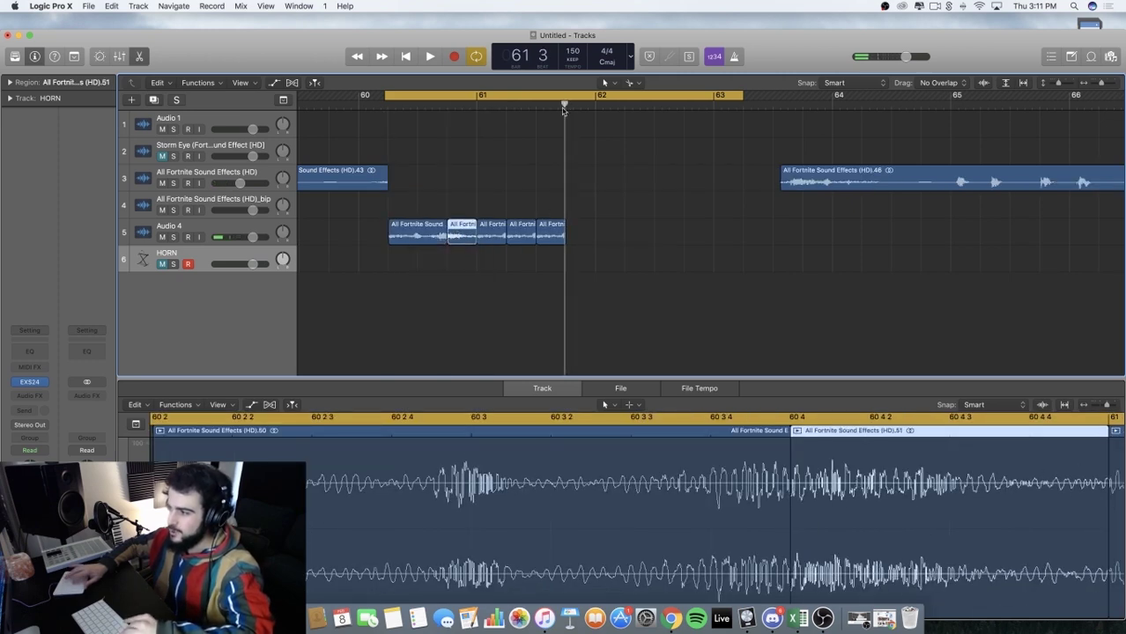
{"action": "key", "text": "ctrl+v"}
{"action": "left_click", "coordinate": [579, 238]}
{"action": "key", "text": "space"}
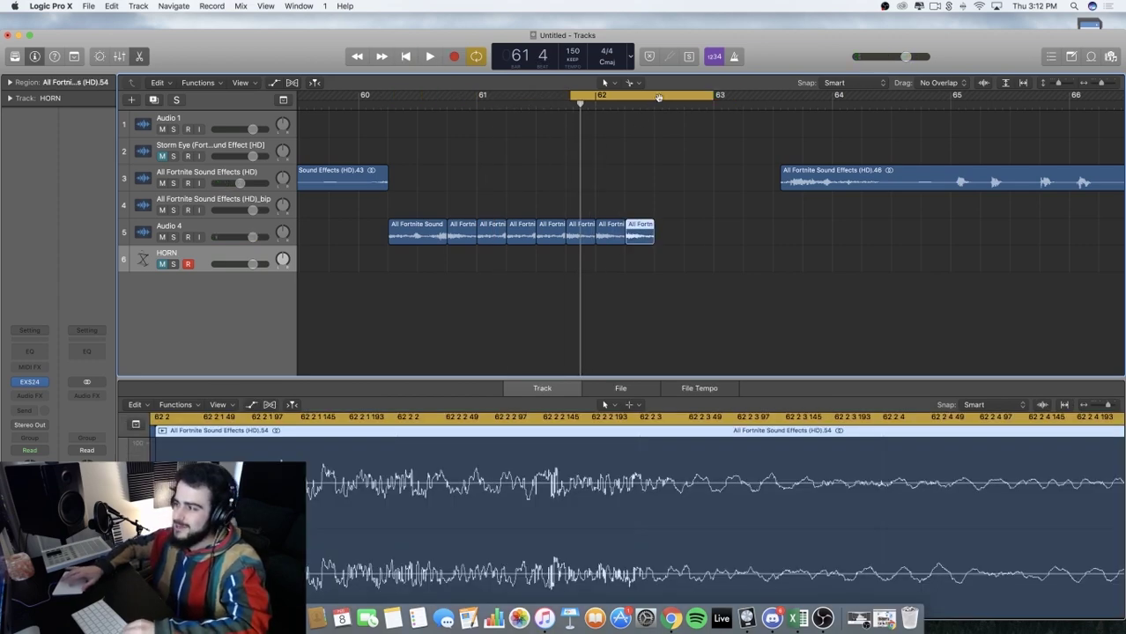
Set the cycle range over the Audio 4 slices from 60 2, shorten the stretched slices to one beat each and resume playback
{"action": "left_click_drag", "start_coordinate": [659, 98], "coordinate": [392, 111]}
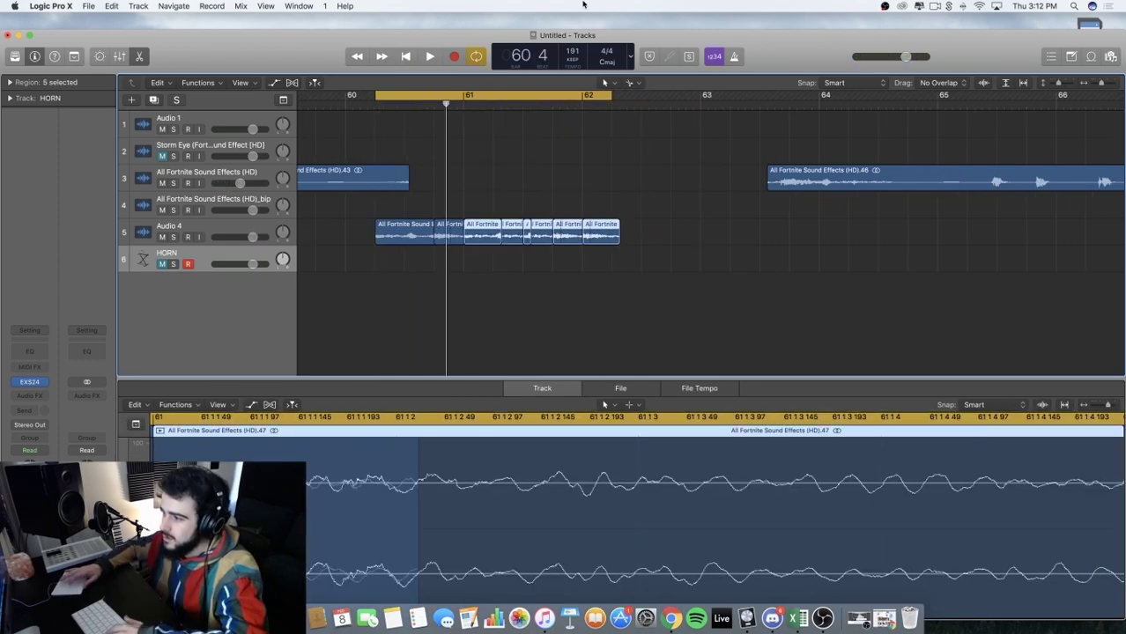
{"action": "key", "text": "space"}
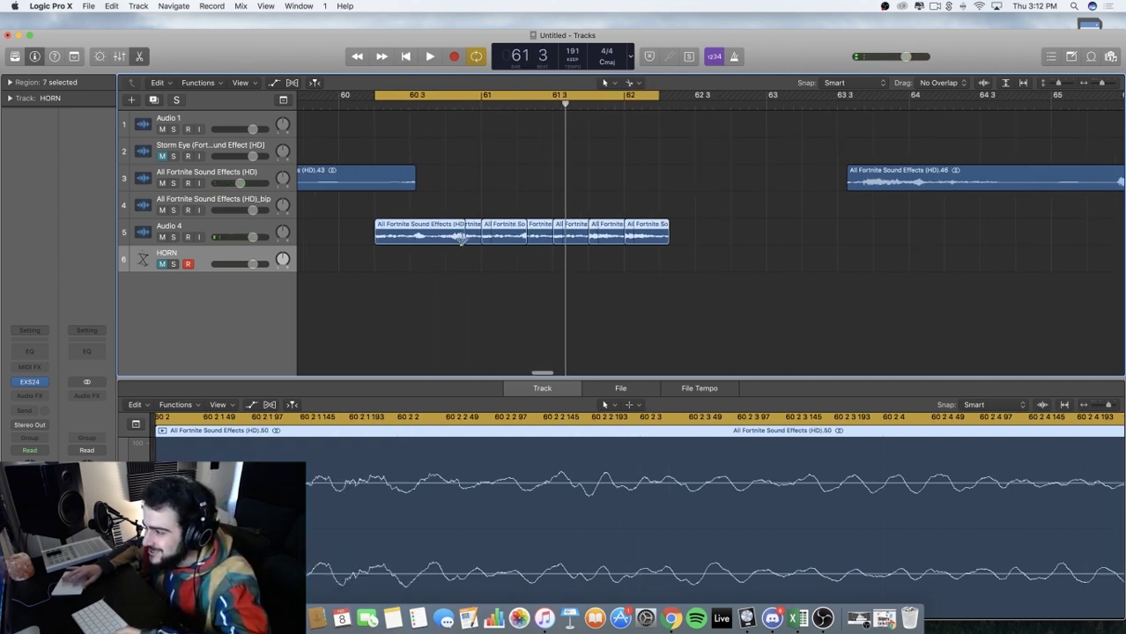
{"action": "left_click_drag", "start_coordinate": [666, 239], "coordinate": [659, 240]}
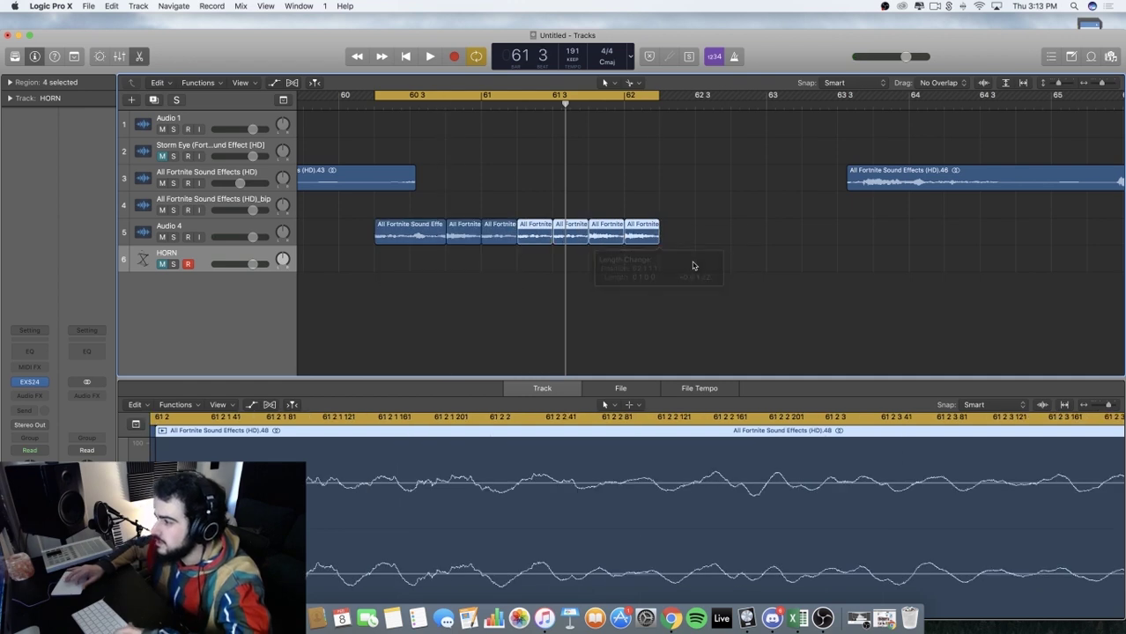
{"action": "left_click", "coordinate": [691, 260]}
{"action": "key", "text": "space"}
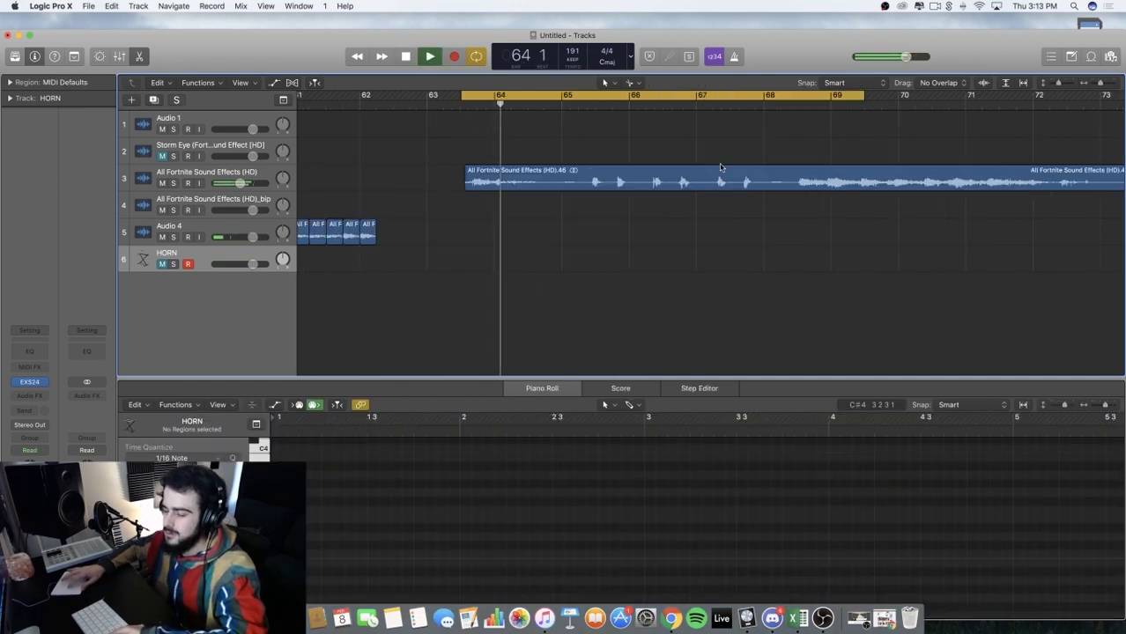
Set the cycle range to bars 65 to 71, cut the first short hit before 65 3 3 out of the effects region and move it to Audio 4
{"action": "scroll", "coordinate": [721, 168], "scroll_direction": "right", "scroll_amount": 5}
{"action": "left_click", "coordinate": [645, 97]}
{"action": "scroll", "coordinate": [657, 99], "scroll_direction": "right", "scroll_amount": 2}
{"action": "left_click_drag", "start_coordinate": [687, 95], "coordinate": [788, 95]}
{"action": "left_click", "coordinate": [423, 177], "text": "super"}
{"action": "left_click", "coordinate": [436, 177], "text": "super"}
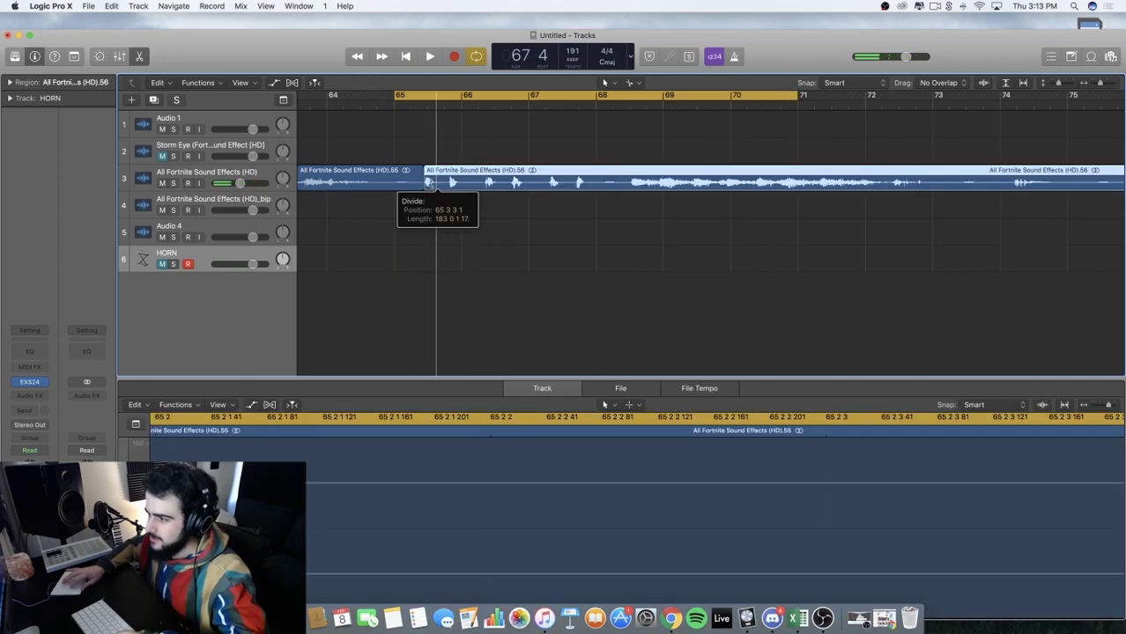
{"action": "key", "text": "space"}
{"action": "left_click", "coordinate": [427, 185]}
{"action": "left_click_drag", "start_coordinate": [429, 182], "coordinate": [456, 237]}
Split the effects region on both sides of the next short hit at about 65 4 and continue auditioning
{"action": "left_click", "coordinate": [445, 185], "text": "super"}
{"action": "left_click", "coordinate": [457, 185], "text": "super"}
{"action": "key", "text": "space"}
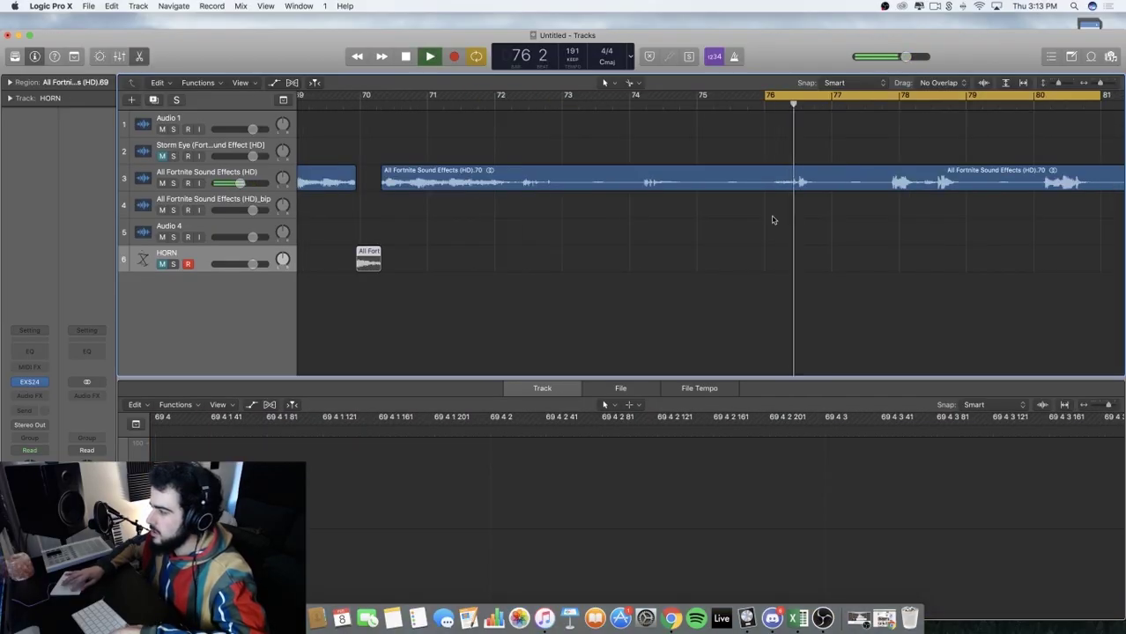
Cut two more effects up to about bar 78 out of the effects region, move them to the HORN track and audition what follows
{"action": "left_click_drag", "start_coordinate": [702, 181], "coordinate": [702, 258]}
{"action": "left_click", "coordinate": [615, 187], "text": "super"}
{"action": "left_click_drag", "start_coordinate": [651, 183], "coordinate": [645, 250]}
{"action": "scroll", "coordinate": [658, 225], "scroll_direction": "right", "scroll_amount": 5}
{"action": "key", "text": "space"}
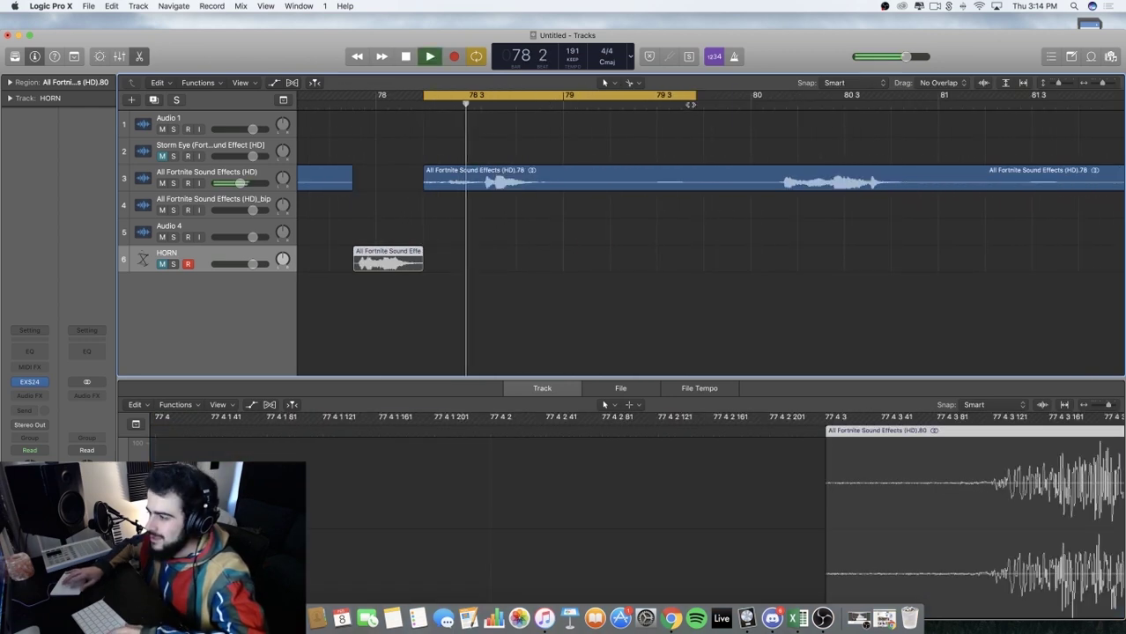
{"action": "scroll", "coordinate": [833, 189], "scroll_direction": "right", "scroll_amount": 1}
{"action": "key", "text": "space"}
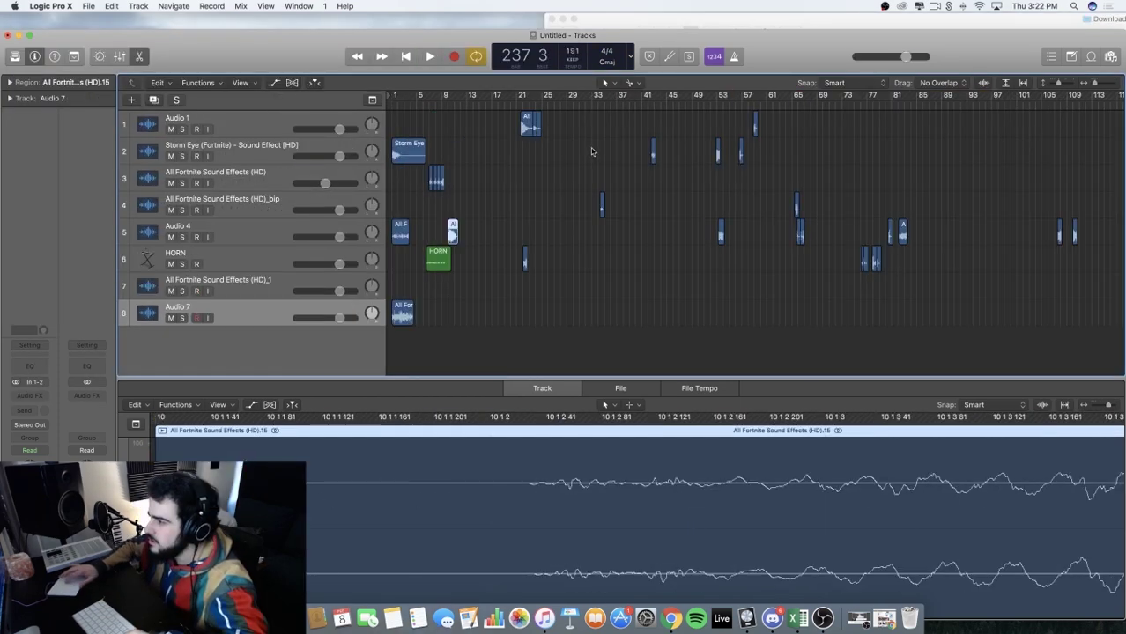
Move the samples scattered after bar 41 to earlier bars and the five-sample group starting at bar 209 to about bar 50
{"action": "left_click_drag", "start_coordinate": [591, 149], "coordinate": [850, 255]}
{"action": "left_click_drag", "start_coordinate": [722, 231], "coordinate": [549, 226]}
{"action": "left_click_drag", "start_coordinate": [974, 178], "coordinate": [536, 178]}
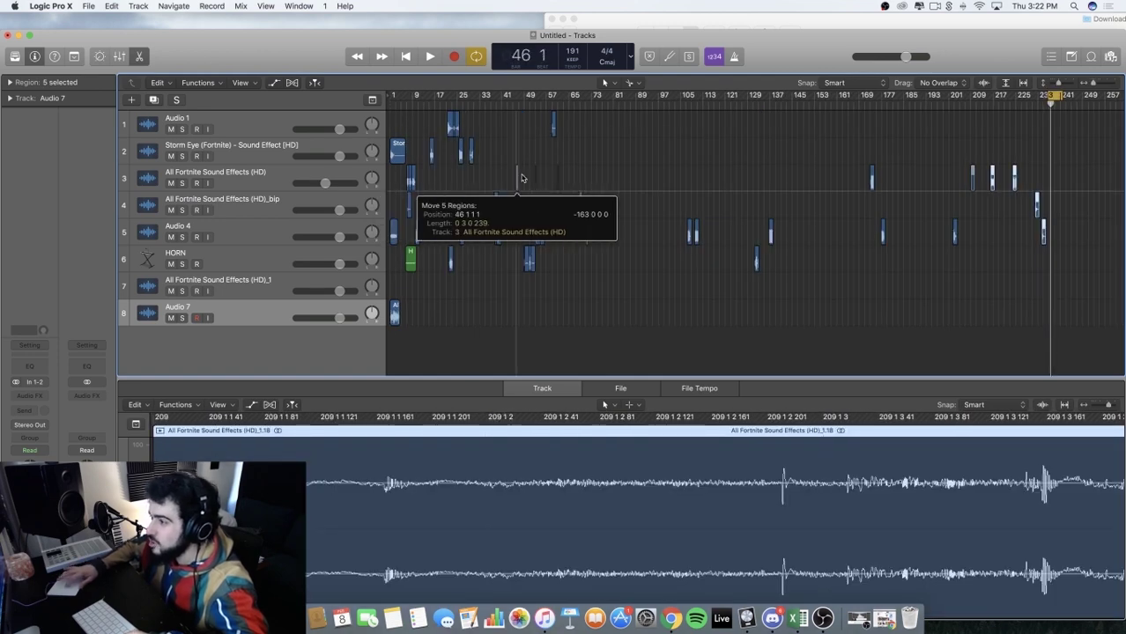
Move the remaining late samples on the various tracks back among the other samples in the first 60 bars
{"action": "left_click_drag", "start_coordinate": [870, 166], "coordinate": [530, 177]}
{"action": "left_click", "coordinate": [754, 177]}
{"action": "left_click_drag", "start_coordinate": [754, 177], "coordinate": [480, 178]}
{"action": "scroll", "coordinate": [905, 178], "scroll_direction": "left", "scroll_amount": 10}
{"action": "left_click_drag", "start_coordinate": [890, 179], "coordinate": [568, 152]}
{"action": "left_click_drag", "start_coordinate": [913, 261], "coordinate": [877, 226]}
{"action": "left_click_drag", "start_coordinate": [894, 233], "coordinate": [581, 126]}
{"action": "left_click_drag", "start_coordinate": [1032, 296], "coordinate": [532, 291]}
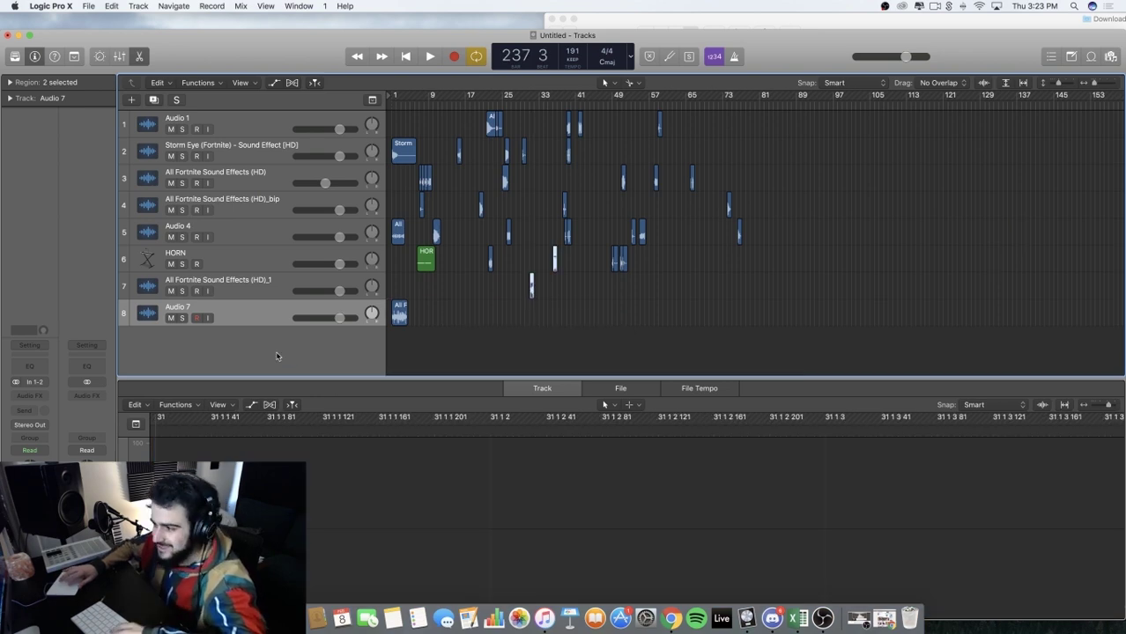
Clear the opening bars by moving the Audio 7 region to about bar 15, and shift the project window up the screen
{"action": "double_click", "coordinate": [457, 333]}
{"action": "scroll", "coordinate": [467, 343], "scroll_direction": "up", "scroll_amount": 8}
{"action": "left_click_drag", "start_coordinate": [471, 379], "coordinate": [423, 232]}
{"action": "left_click_drag", "start_coordinate": [422, 314], "coordinate": [665, 314]}
{"action": "left_click_drag", "start_coordinate": [269, 35], "coordinate": [269, 6]}
{"action": "scroll", "coordinate": [563, 221], "scroll_direction": "down", "scroll_amount": 6}
{"action": "key", "text": "super+a"}
Move the Storm Eye region to about bar 11 on the All Fortnite Sound Effects (HD) track and delete the green HORN region
{"action": "scroll", "coordinate": [593, 440], "scroll_direction": "up", "scroll_amount": 8}
{"action": "left_click_drag", "start_coordinate": [466, 139], "coordinate": [757, 164]}
{"action": "left_click", "coordinate": [604, 243]}
{"action": "key", "text": "Delete"}
Move the sliced pattern to bar 1 of the Audio 8 track, set the cycle range over it and play it
{"action": "left_click_drag", "start_coordinate": [643, 159], "coordinate": [398, 322]}
{"action": "left_click_drag", "start_coordinate": [408, 81], "coordinate": [496, 124]}
{"action": "key", "text": "space"}
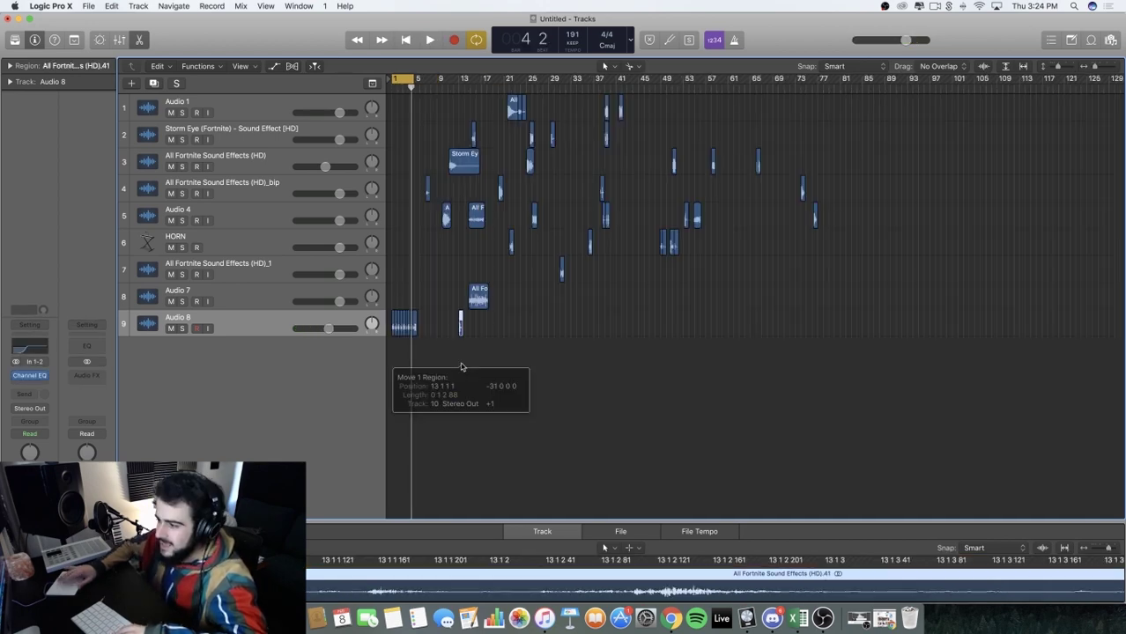
Move the short effect from bar 44 to bar 13 on a new track below Audio 8
{"action": "left_click_drag", "start_coordinate": [461, 363], "coordinate": [460, 362]}
{"action": "scroll", "coordinate": [460, 362], "scroll_direction": "up", "scroll_amount": 5}
{"action": "scroll", "coordinate": [459, 362], "scroll_direction": "left", "scroll_amount": 5}
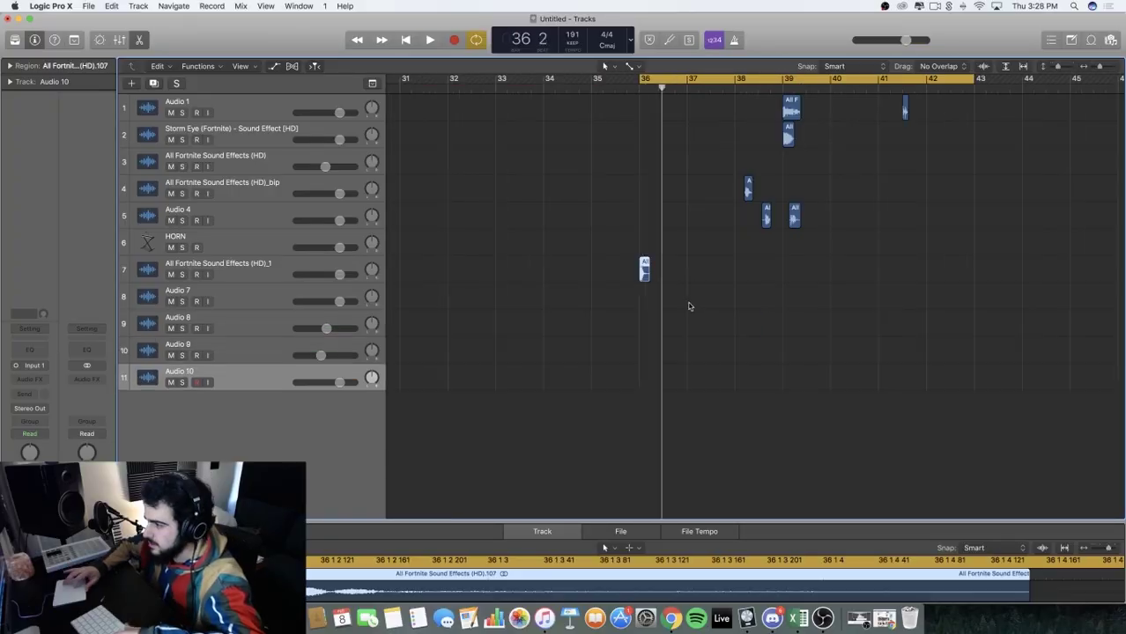
Audition the hit at bar 36 and move it from the All Fortnite Sound Effects (HD)_1 track to about bar 8 on Audio 10
{"action": "key", "text": "space"}
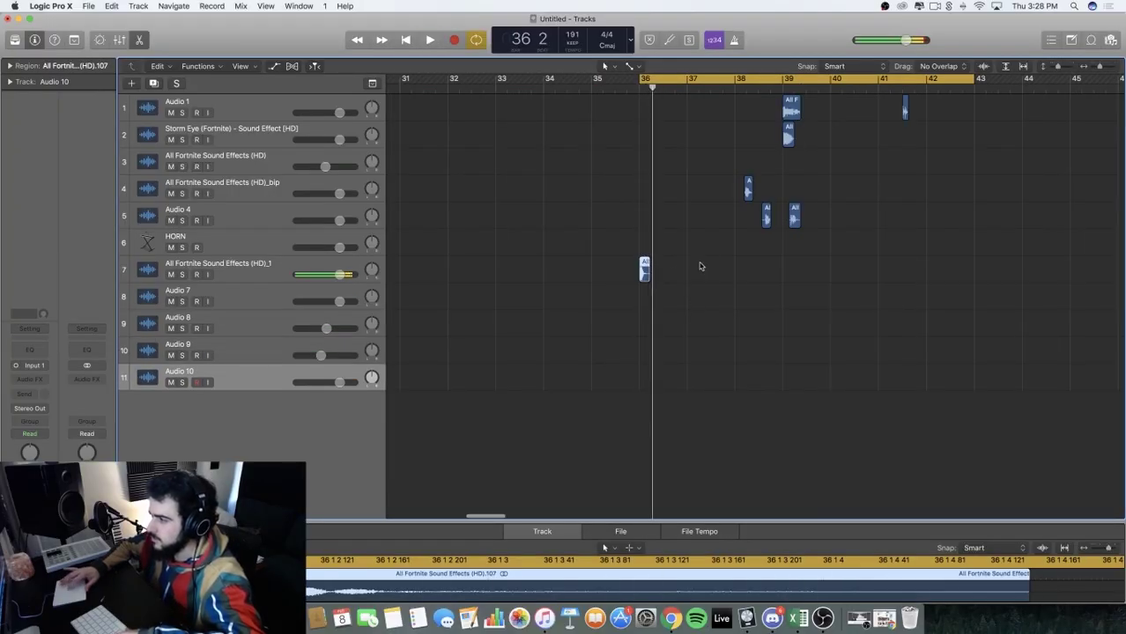
{"action": "key", "text": "space"}
{"action": "key", "text": "space"}
{"action": "left_click_drag", "start_coordinate": [645, 277], "coordinate": [436, 382]}
{"action": "scroll", "coordinate": [437, 382], "scroll_direction": "left", "scroll_amount": 10}
{"action": "scroll", "coordinate": [437, 382], "scroll_direction": "down", "scroll_amount": 5}
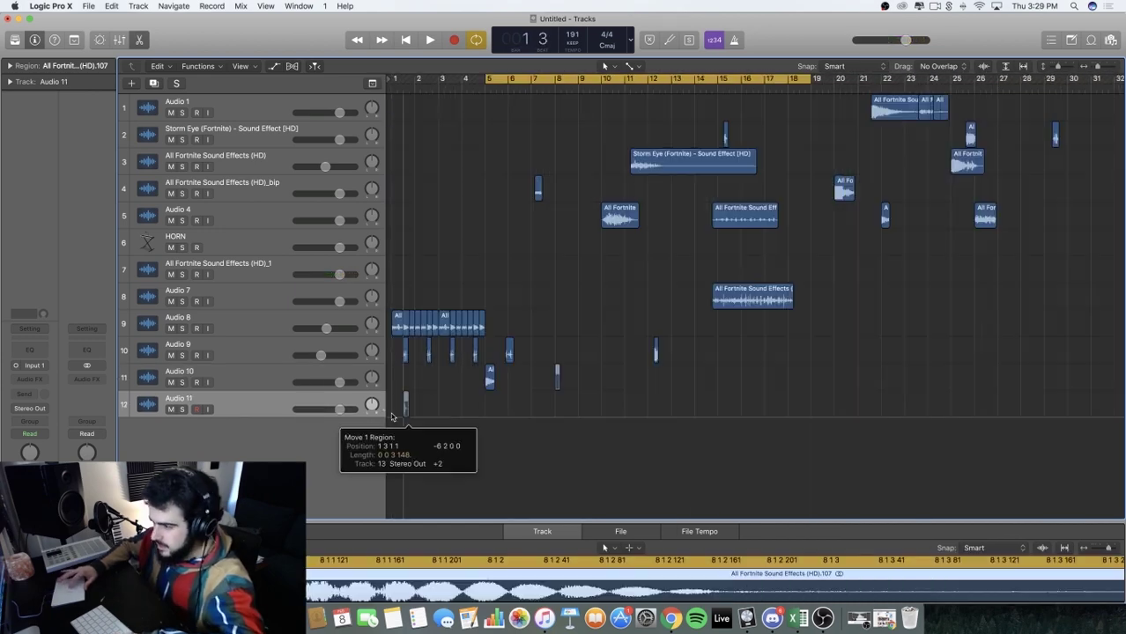
Place the hit at bar 1 of Audio 11 and repeat it at 1 4, 2 2, 3, 3 4, 4 2 and 4 3 3
{"action": "left_click_drag", "start_coordinate": [393, 415], "coordinate": [379, 407]}
{"action": "scroll", "coordinate": [380, 408], "scroll_direction": "up", "scroll_amount": 5}
{"action": "scroll", "coordinate": [381, 409], "scroll_direction": "left", "scroll_amount": 5}
{"action": "scroll", "coordinate": [617, 405], "scroll_direction": "right", "scroll_amount": 1}
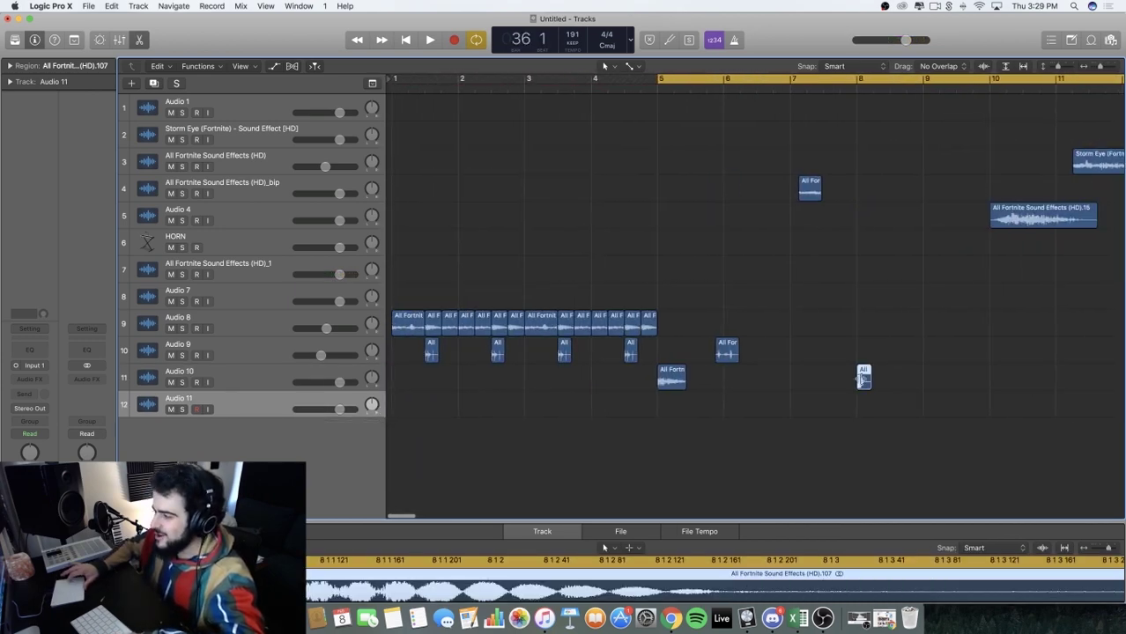
{"action": "left_click_drag", "start_coordinate": [863, 379], "coordinate": [399, 407]}
{"action": "left_click_drag", "start_coordinate": [522, 409], "coordinate": [552, 410]}
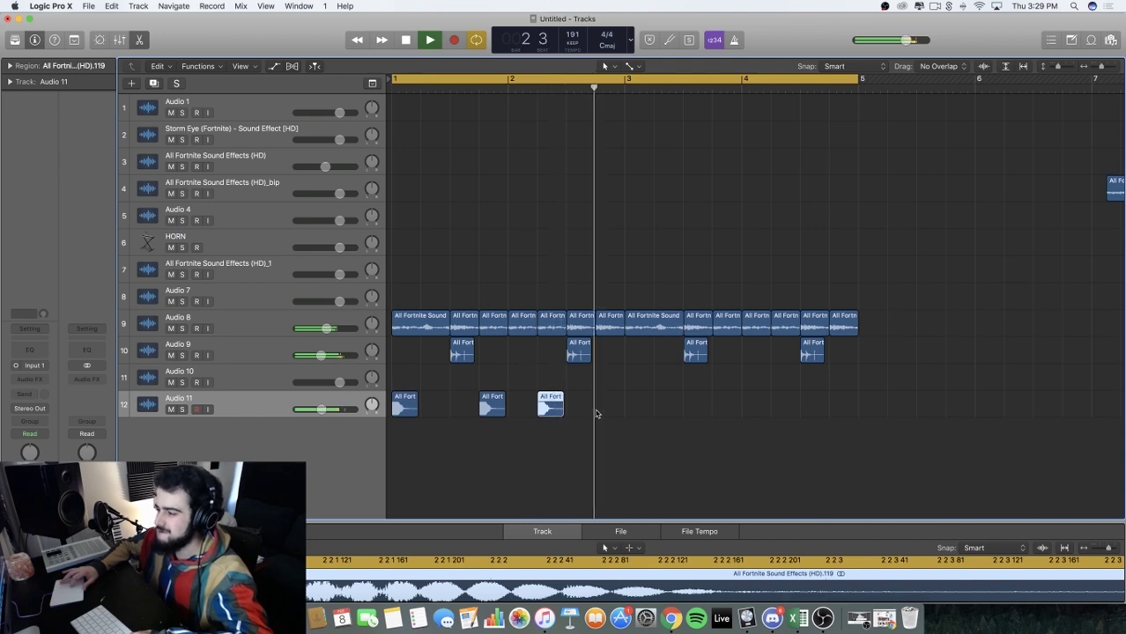
{"action": "left_click_drag", "start_coordinate": [842, 408], "coordinate": [828, 408]}
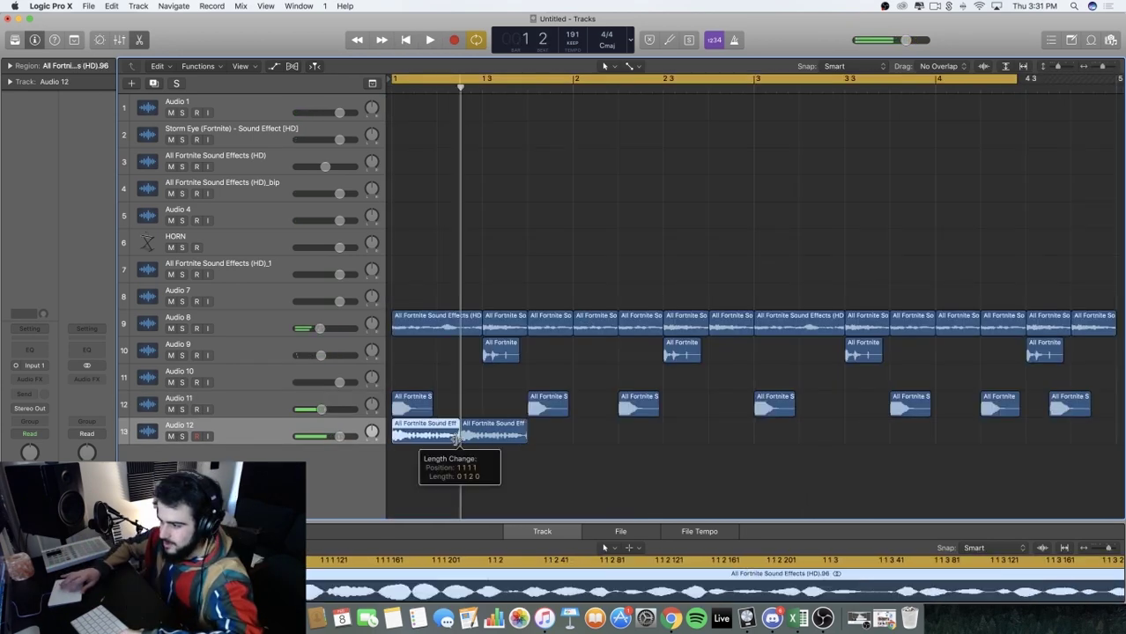
Trim the first Audio 12 slice to just under one and a half beats, audition it repeatedly with the track soloed, and unsolo it
{"action": "left_click_drag", "start_coordinate": [436, 435], "coordinate": [459, 434]}
{"action": "left_click", "coordinate": [181, 436]}
{"action": "key", "text": "space"}
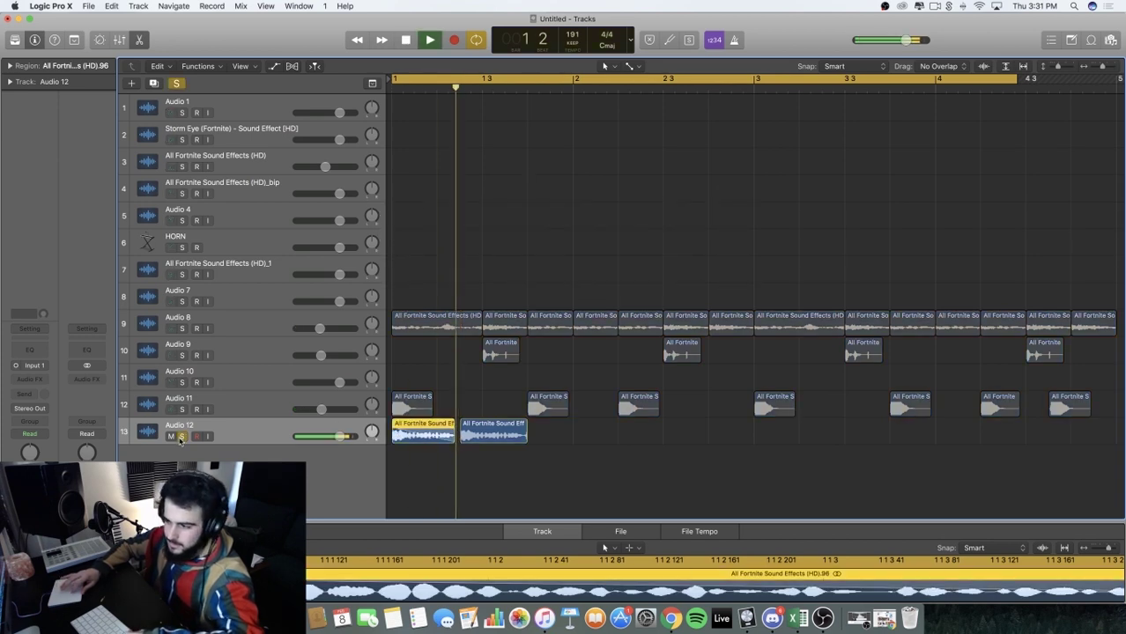
{"action": "key", "text": "space"}
{"action": "key", "text": "space"}
{"action": "key", "text": "space"}
{"action": "key", "text": "space"}
{"action": "key", "text": "space"}
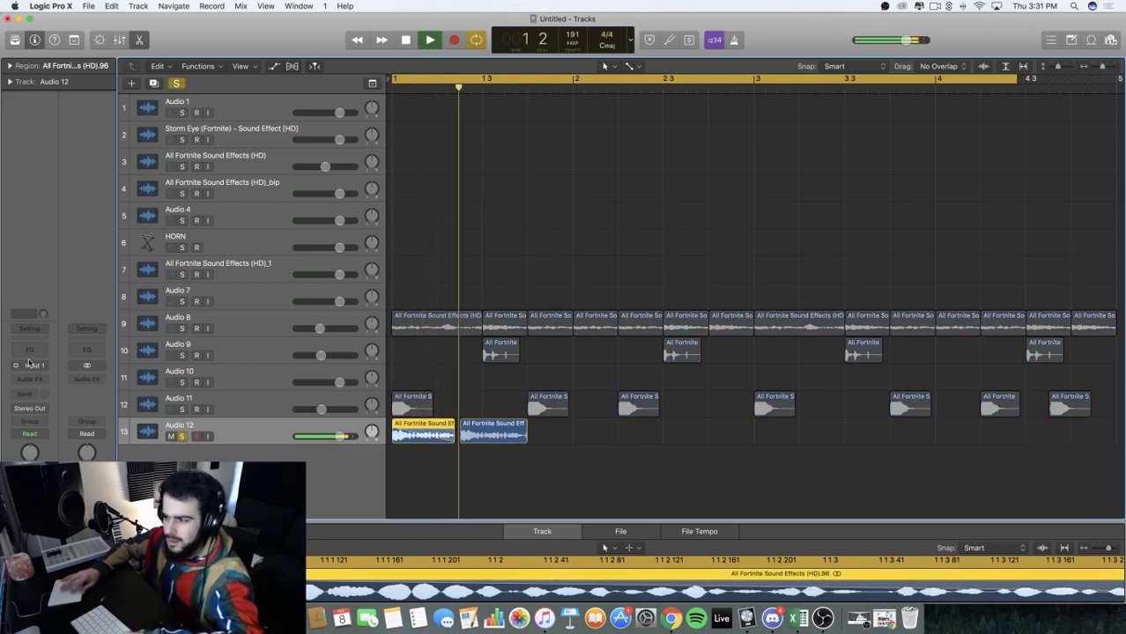
{"action": "key", "text": "space"}
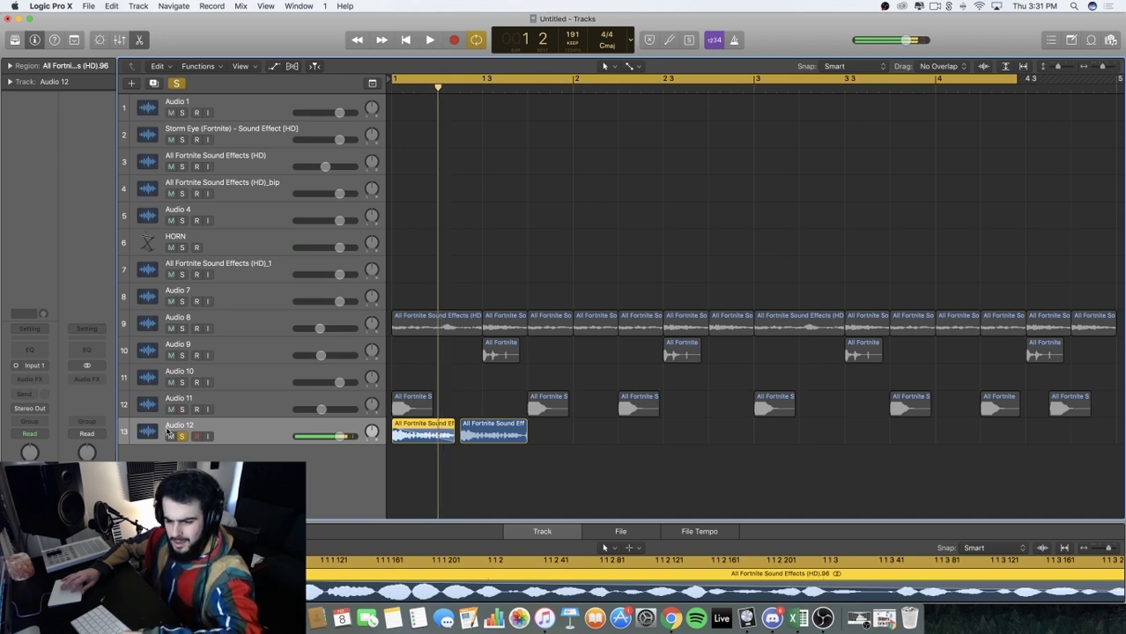
{"action": "left_click", "coordinate": [181, 436]}
Copy the Audio 12 slice under the Audio 11 hits at 1 4, 2 2, 3 and 3 4, and extend the cycle range past bar 5
{"action": "left_click_drag", "start_coordinate": [488, 436], "coordinate": [635, 434]}
{"action": "key", "text": "space"}
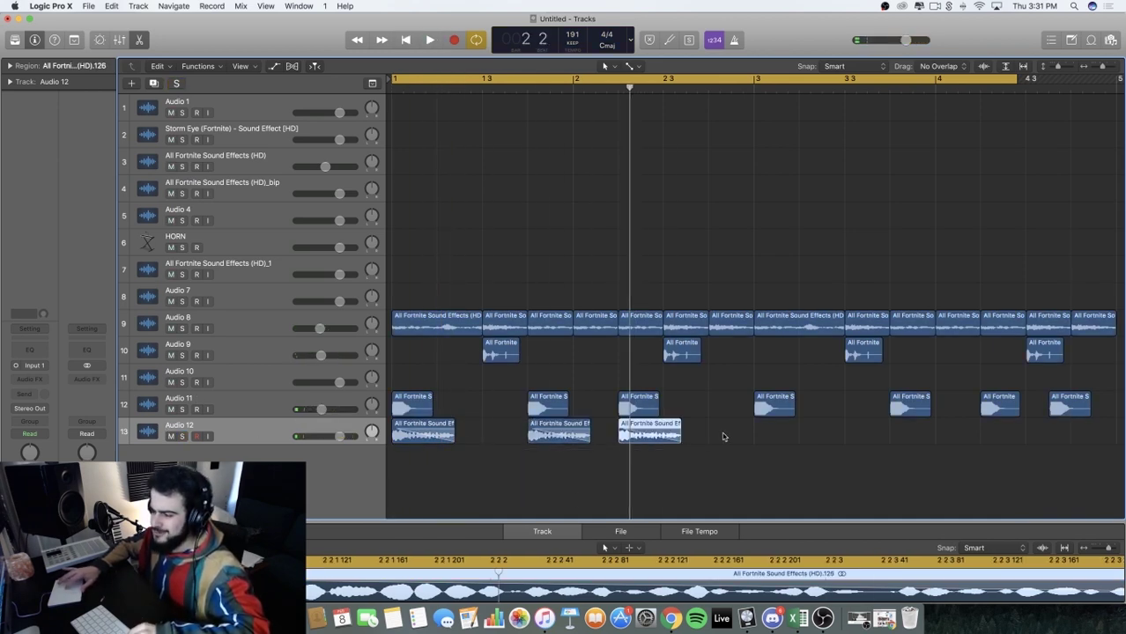
{"action": "left_click_drag", "start_coordinate": [724, 437], "coordinate": [669, 437]}
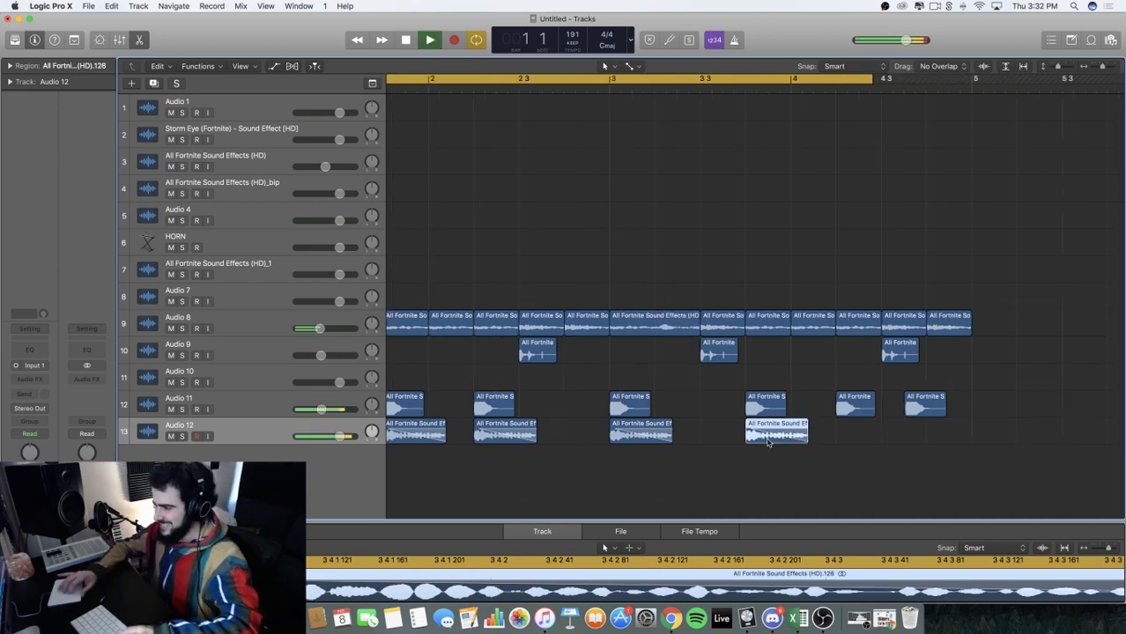
{"action": "scroll", "coordinate": [828, 209], "scroll_direction": "right", "scroll_amount": 3}
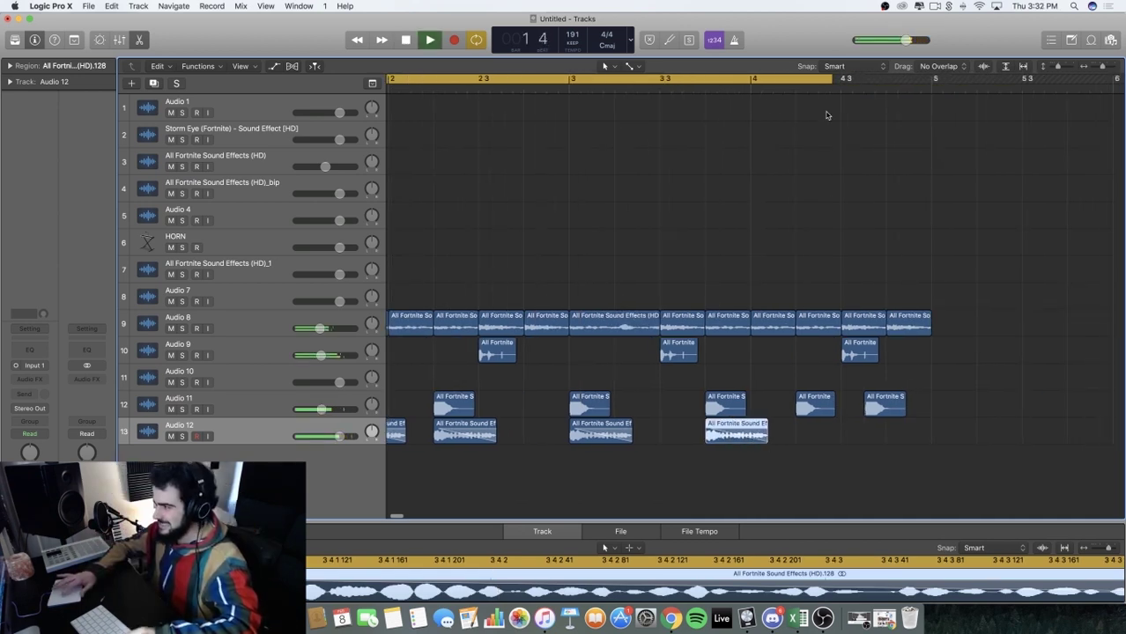
{"action": "left_click_drag", "start_coordinate": [833, 83], "coordinate": [1012, 94]}
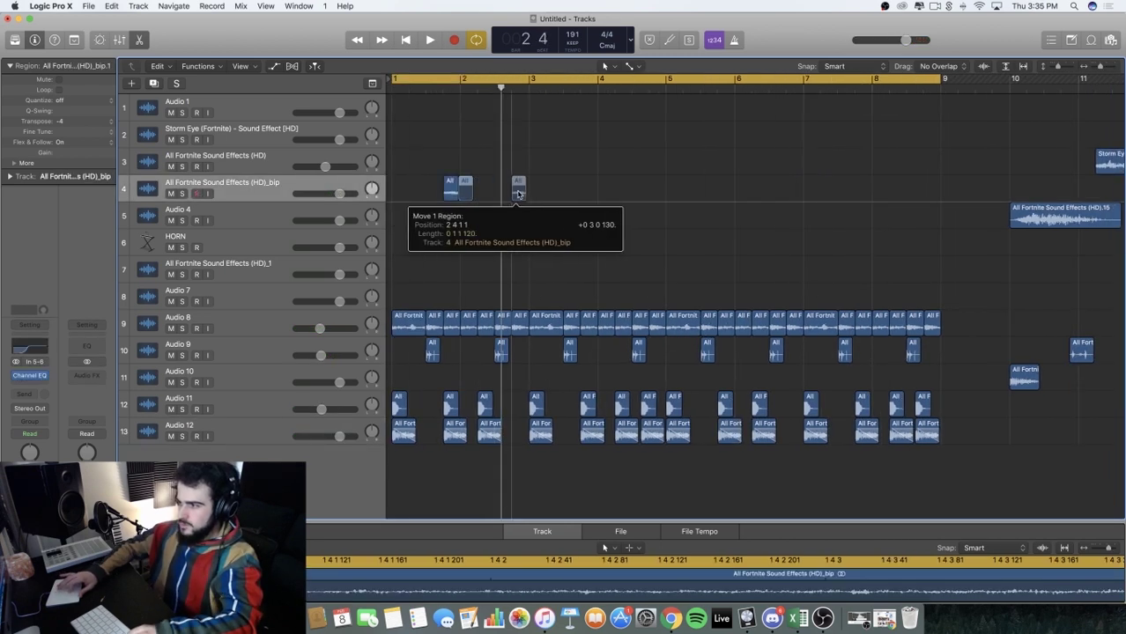
Place the second short region on the All Fortnite Sound Effects (HD)_bip track at 2 4 and play back the loop
{"action": "left_click_drag", "start_coordinate": [459, 192], "coordinate": [520, 195]}
{"action": "key", "text": "space"}
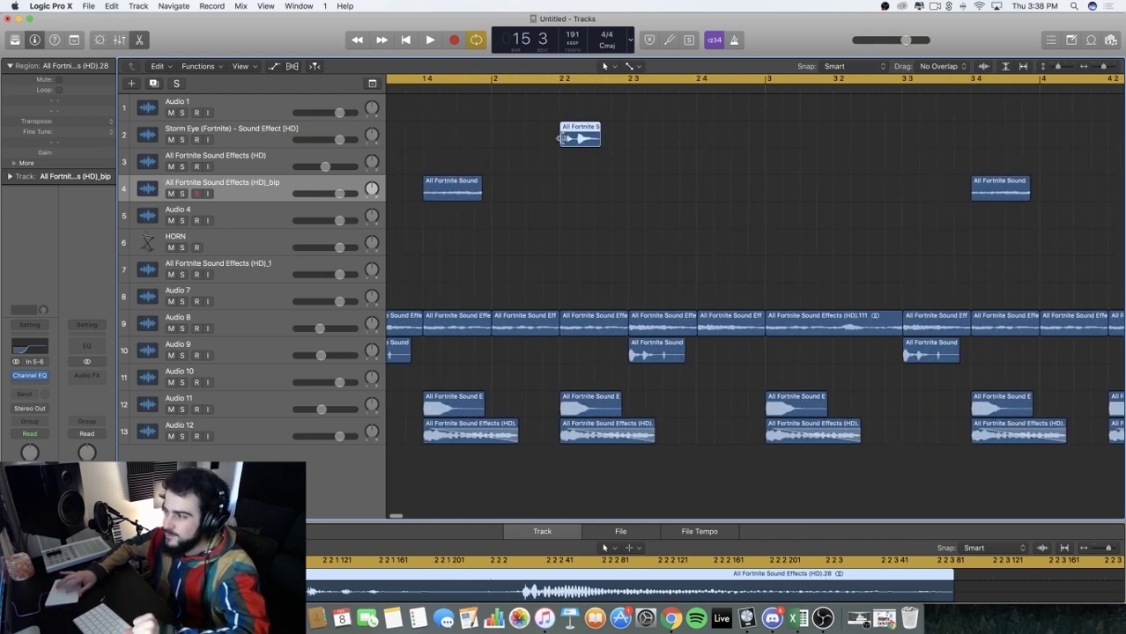
Pull the start of the short hit at 2 2 on the Storm Eye track earlier and play back the pattern
{"action": "left_click_drag", "start_coordinate": [560, 138], "coordinate": [441, 135]}
{"action": "scroll", "coordinate": [441, 135], "scroll_direction": "left", "scroll_amount": 3}
{"action": "left_click_drag", "start_coordinate": [563, 138], "coordinate": [490, 139]}
{"action": "scroll", "coordinate": [508, 138], "scroll_direction": "down", "scroll_amount": 5}
{"action": "left_click", "coordinate": [508, 138]}
{"action": "key", "text": "space"}
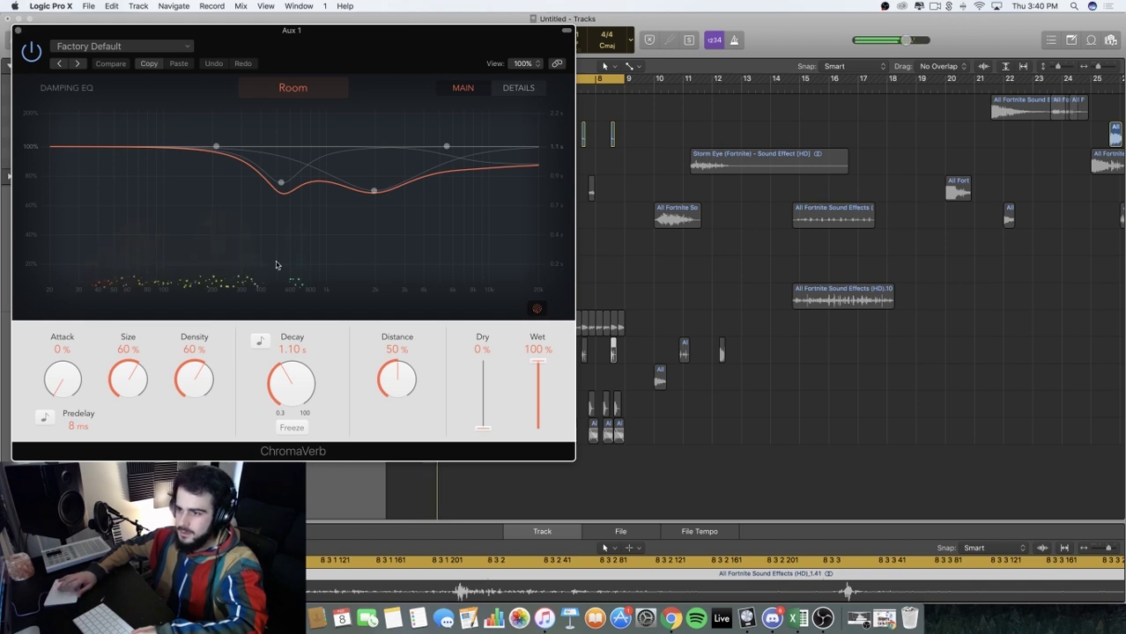
Raise the Decay of the ChromaVerb reverb on Aux 1 and close the plug-in window
{"action": "left_click_drag", "start_coordinate": [303, 363], "coordinate": [305, 351]}
{"action": "left_click", "coordinate": [17, 29]}
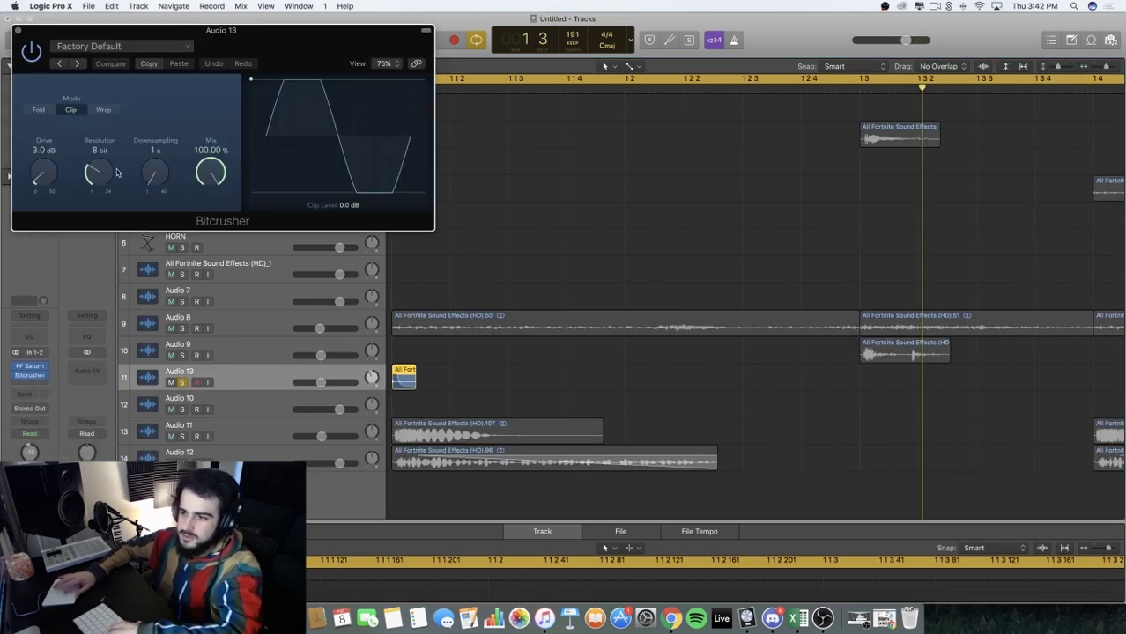
Close the Bitcrusher window on Audio 13 and switch off the track's solo
{"action": "key", "text": "space"}
{"action": "left_click", "coordinate": [16, 29]}
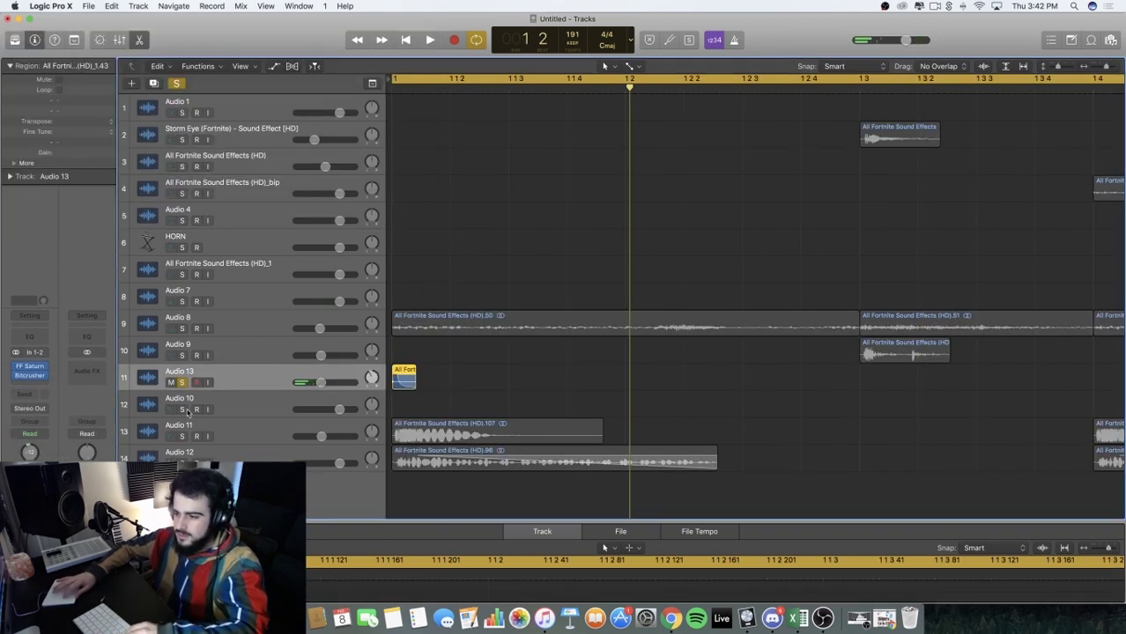
{"action": "left_click", "coordinate": [181, 382]}
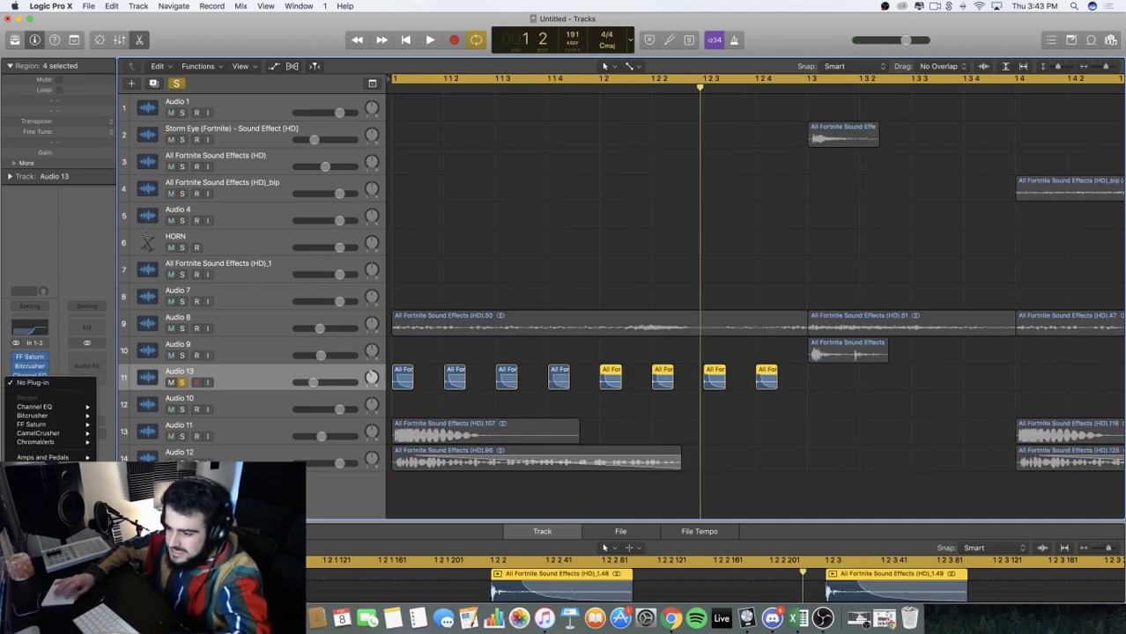
Choose another effect for the empty plug-in slot below Channel EQ on Audio 13
{"action": "left_click", "coordinate": [141, 529]}
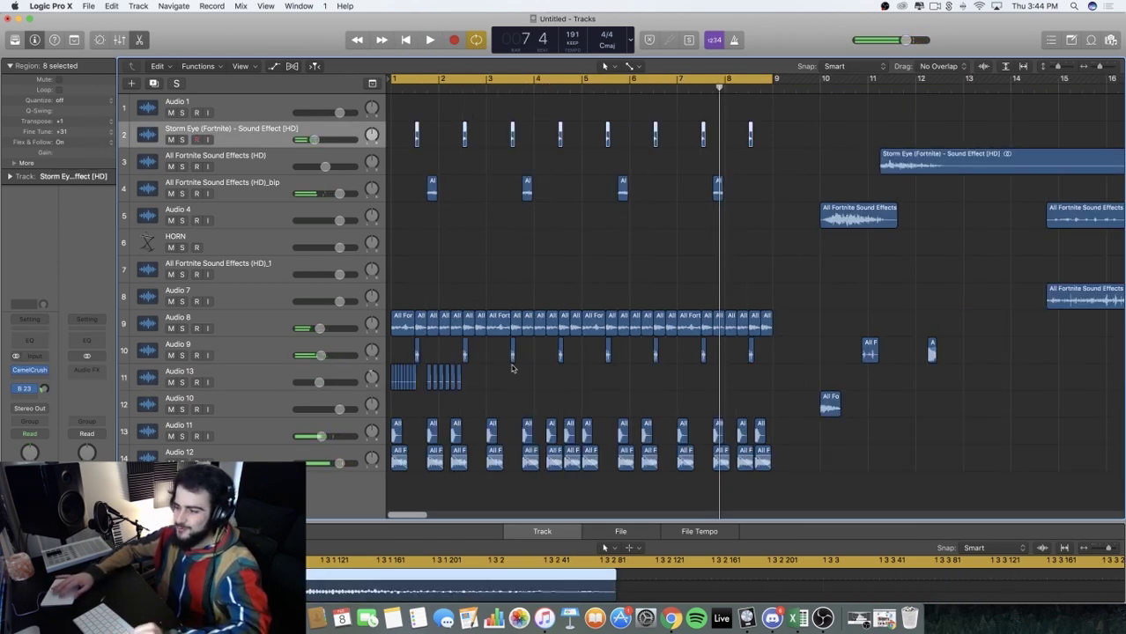
Set the cycle range from bar 20 to bar 27 and audition the spare sound effect regions there
{"action": "scroll", "coordinate": [513, 369], "scroll_direction": "up", "scroll_amount": 5}
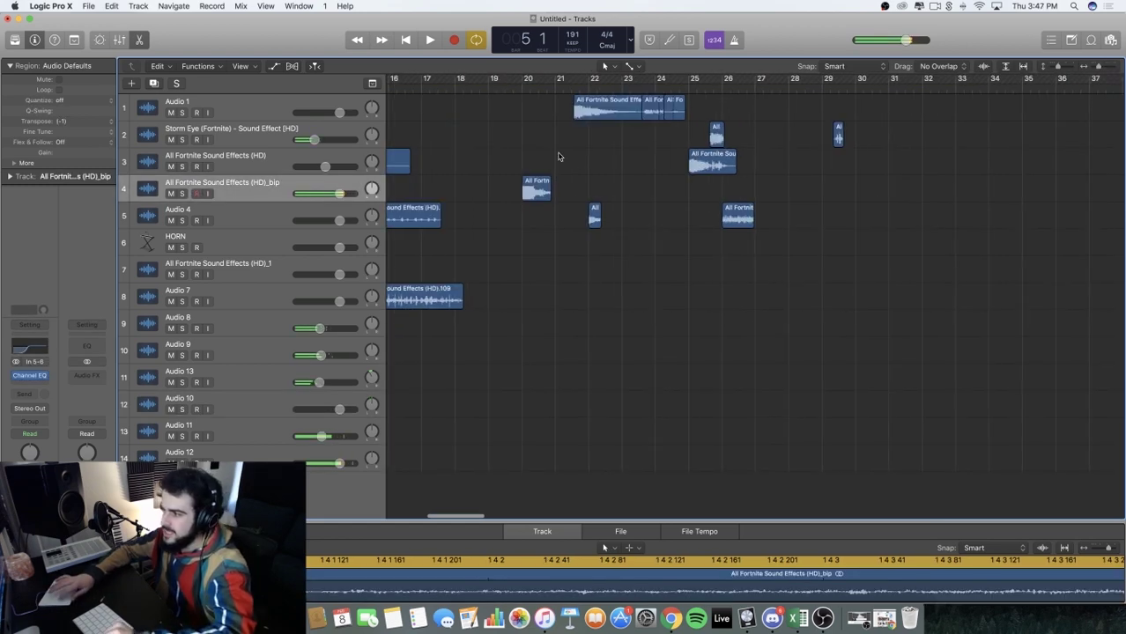
{"action": "left_click_drag", "start_coordinate": [526, 81], "coordinate": [755, 81]}
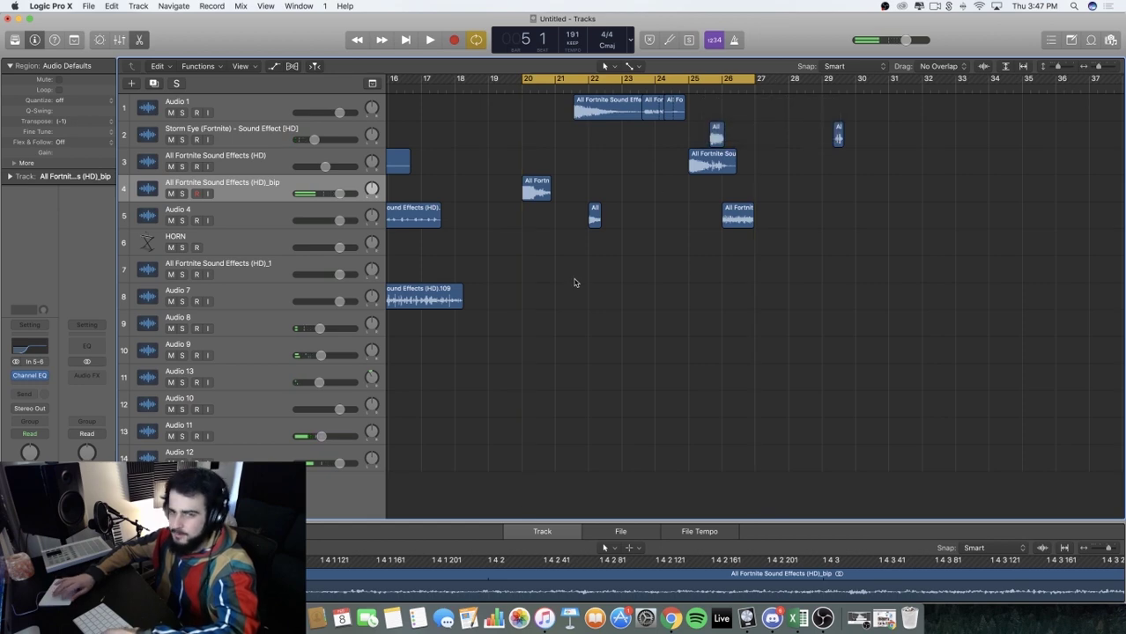
{"action": "key", "text": "space"}
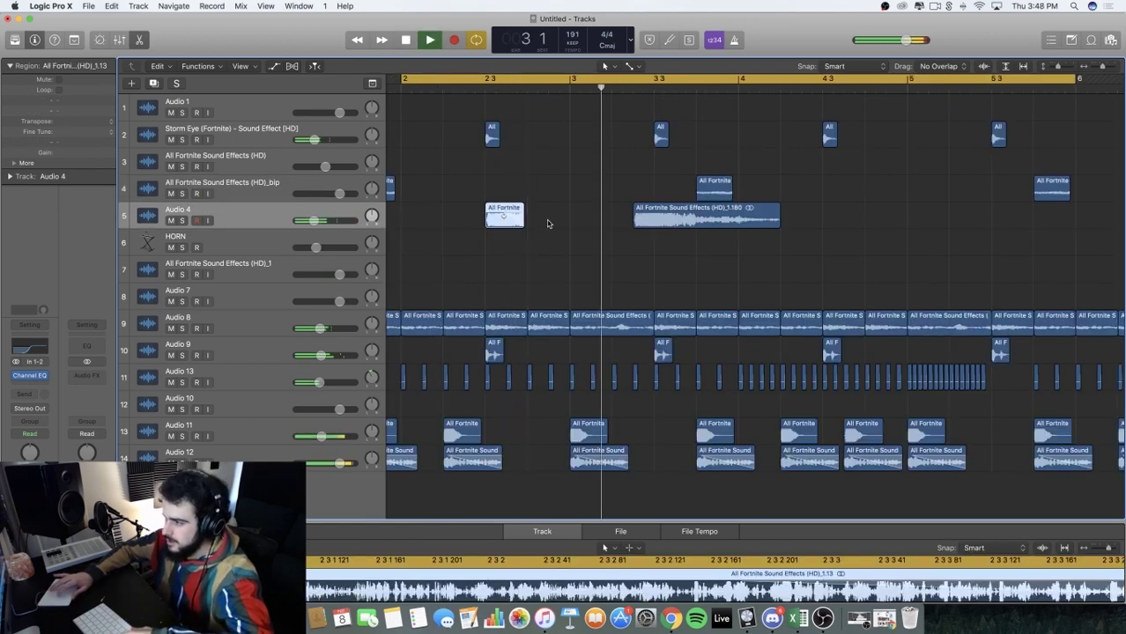
Stop playback and select all the pattern regions between bars 1 and 9 across every track
{"action": "key", "text": "space"}
{"action": "left_click_drag", "start_coordinate": [391, 88], "coordinate": [563, 482]}
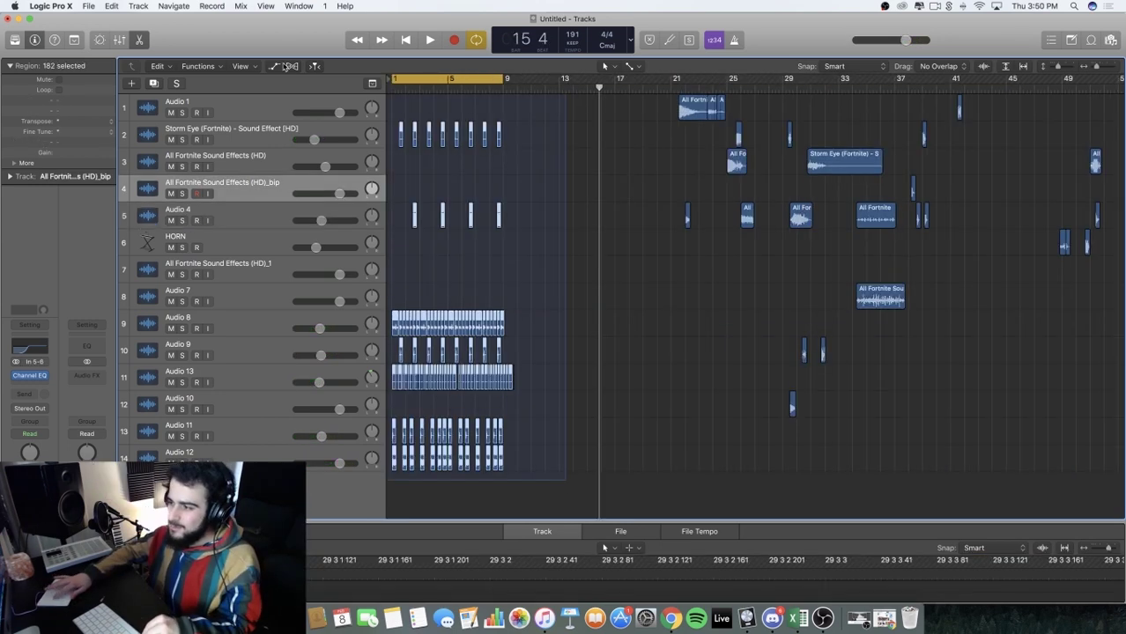
{"action": "left_click_drag", "start_coordinate": [285, 65], "coordinate": [284, 65]}
{"action": "scroll", "coordinate": [421, 363], "scroll_direction": "up", "scroll_amount": 8}
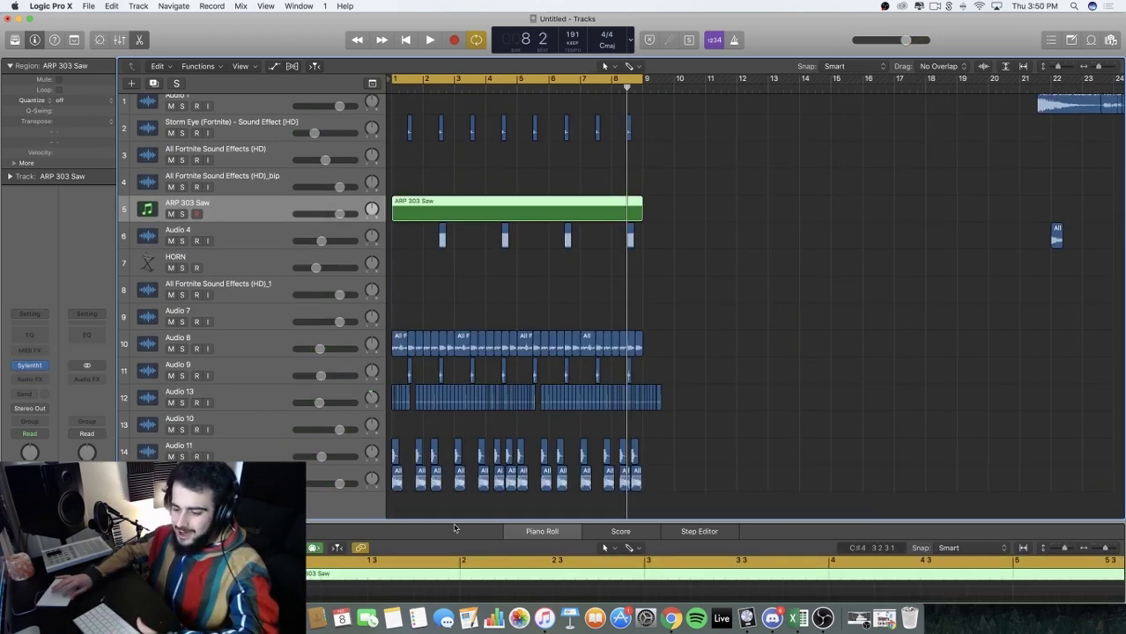
Enlarge the Piano Roll and load the Init preset in Sylenth1 on the ARP 303 Saw track
{"action": "left_click_drag", "start_coordinate": [454, 528], "coordinate": [426, 230]}
{"action": "key", "text": "v"}
{"action": "left_click", "coordinate": [180, 176]}
{"action": "mouse_move", "coordinate": [212, 191]}
{"action": "left_click", "coordinate": [291, 227]}
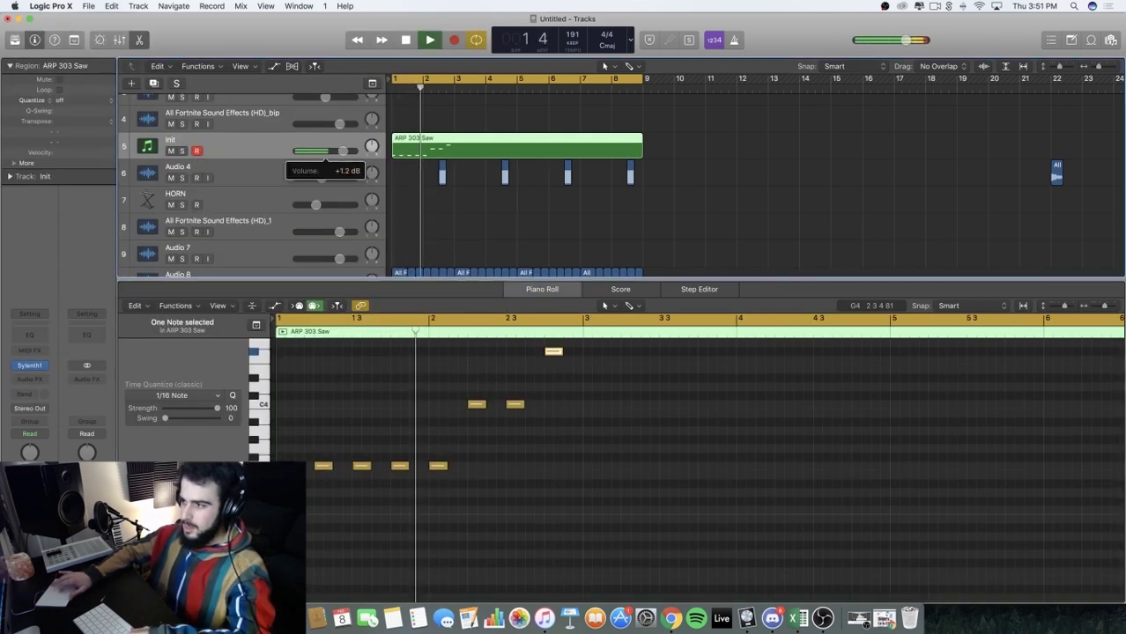
Listen to the notes of the ARP 303 Saw region and open the audio effect choices for its track
{"action": "key", "text": "space"}
{"action": "key", "text": "space"}
{"action": "scroll", "coordinate": [423, 358], "scroll_direction": "up", "scroll_amount": 2}
{"action": "scroll", "coordinate": [422, 357], "scroll_direction": "right", "scroll_amount": 4}
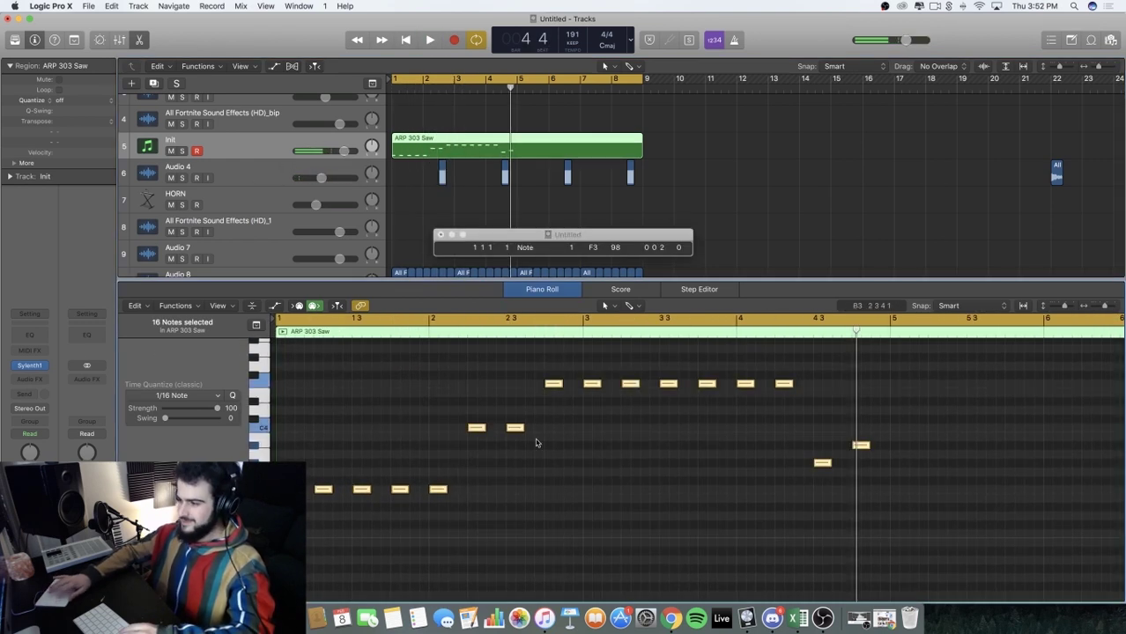
{"action": "key", "text": "super+Left"}
{"action": "key", "text": "super+Left"}
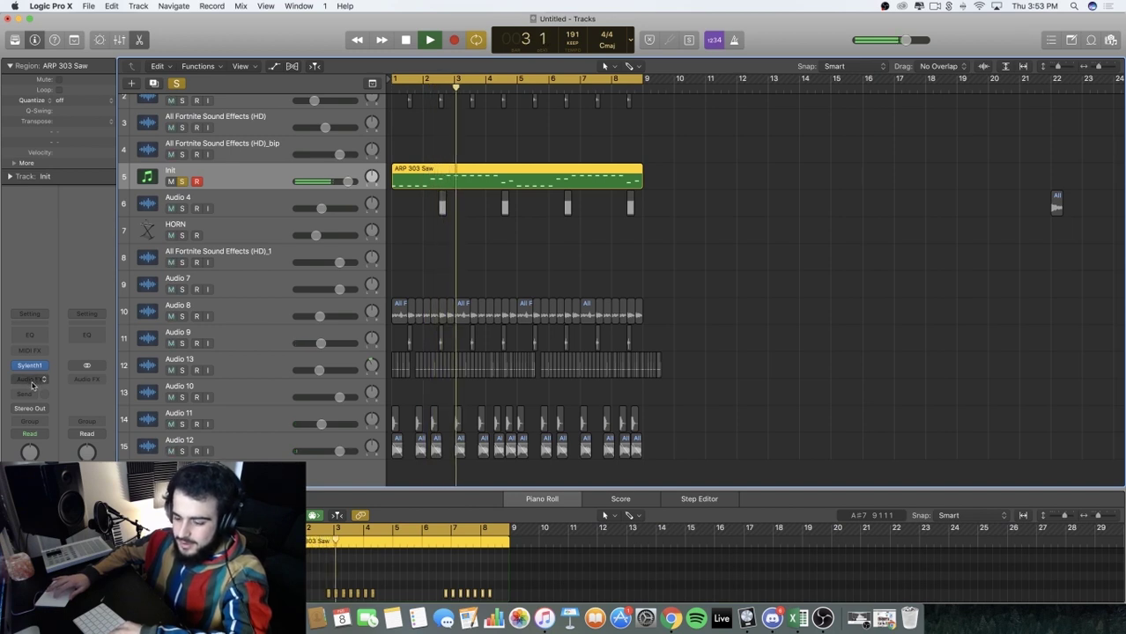
{"action": "left_click", "coordinate": [33, 381]}
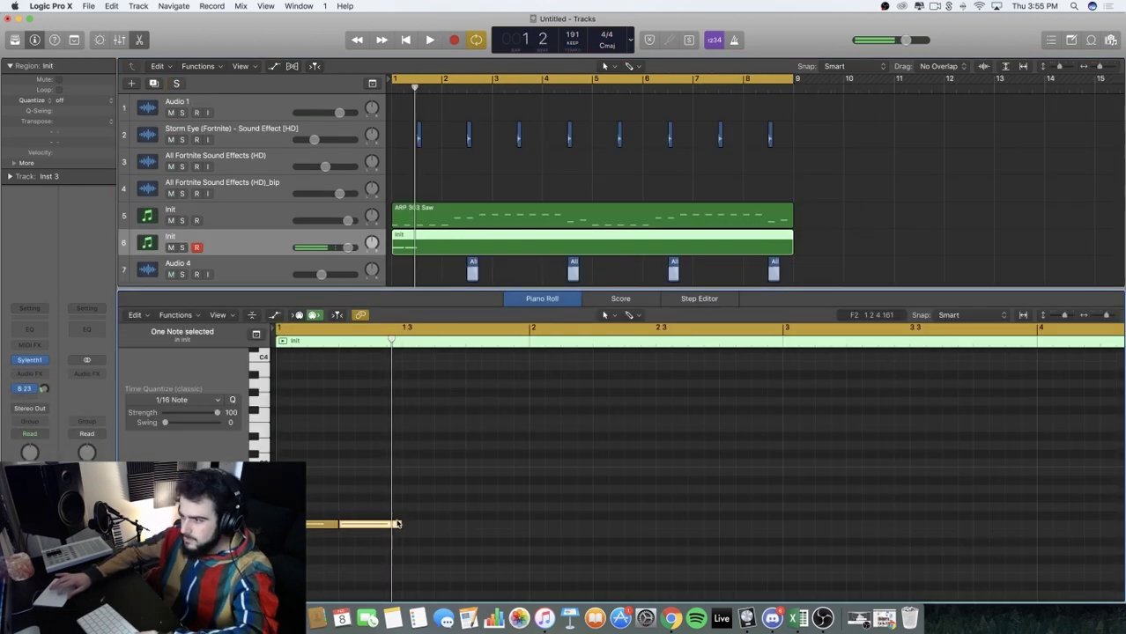
Play back the second Init track's repeated notes and turn off its solo to hear them with the full beat
{"action": "key", "text": "space"}
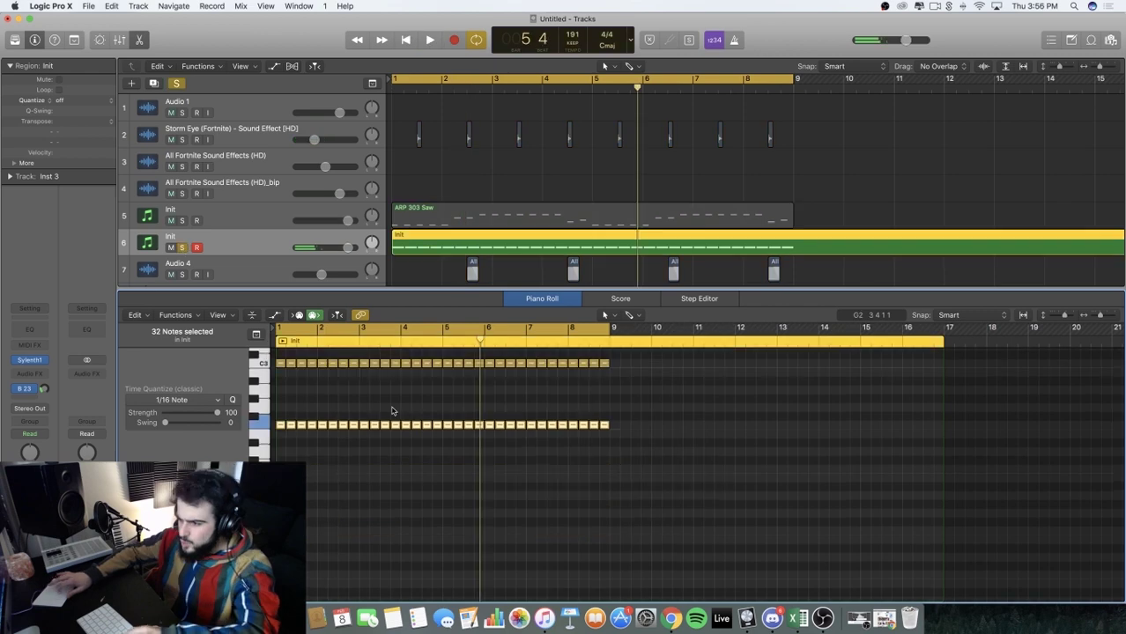
{"action": "key", "text": "space"}
{"action": "left_click", "coordinate": [182, 248]}
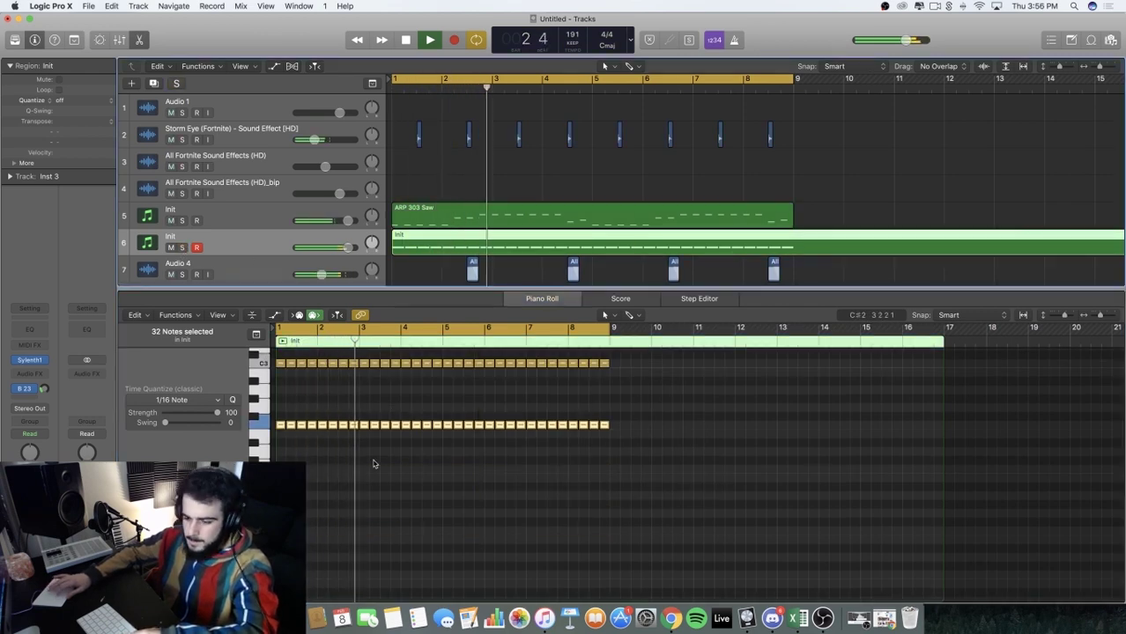
Stop playback and select the lowest note near the end of bar 4 in the second Init region
{"action": "scroll", "coordinate": [379, 467], "scroll_direction": "up", "scroll_amount": 3}
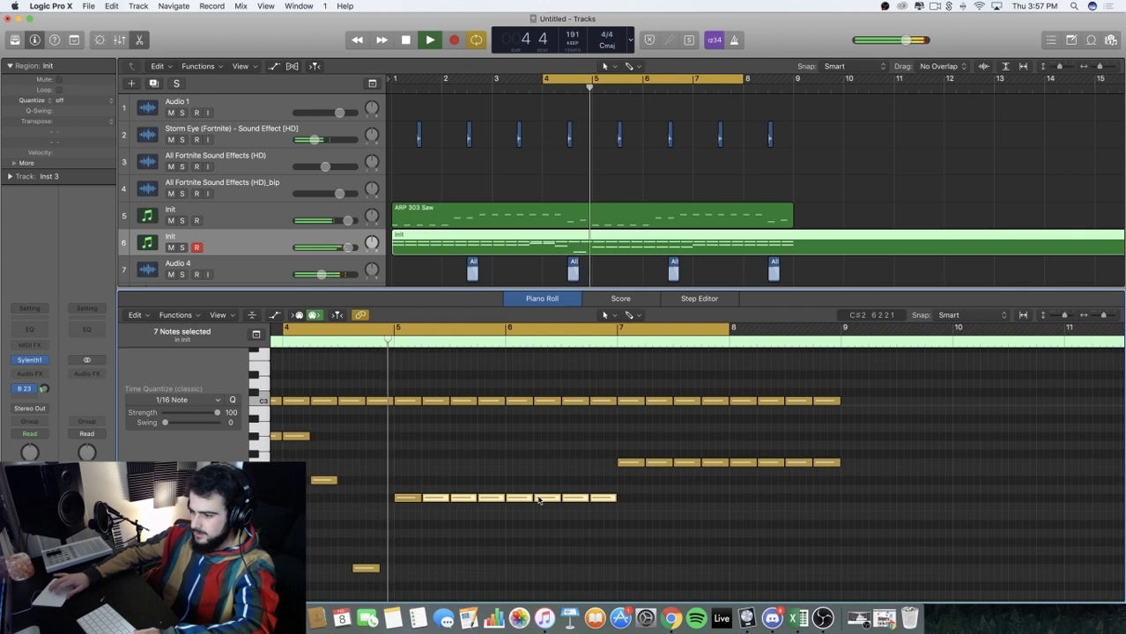
{"action": "key", "text": "space"}
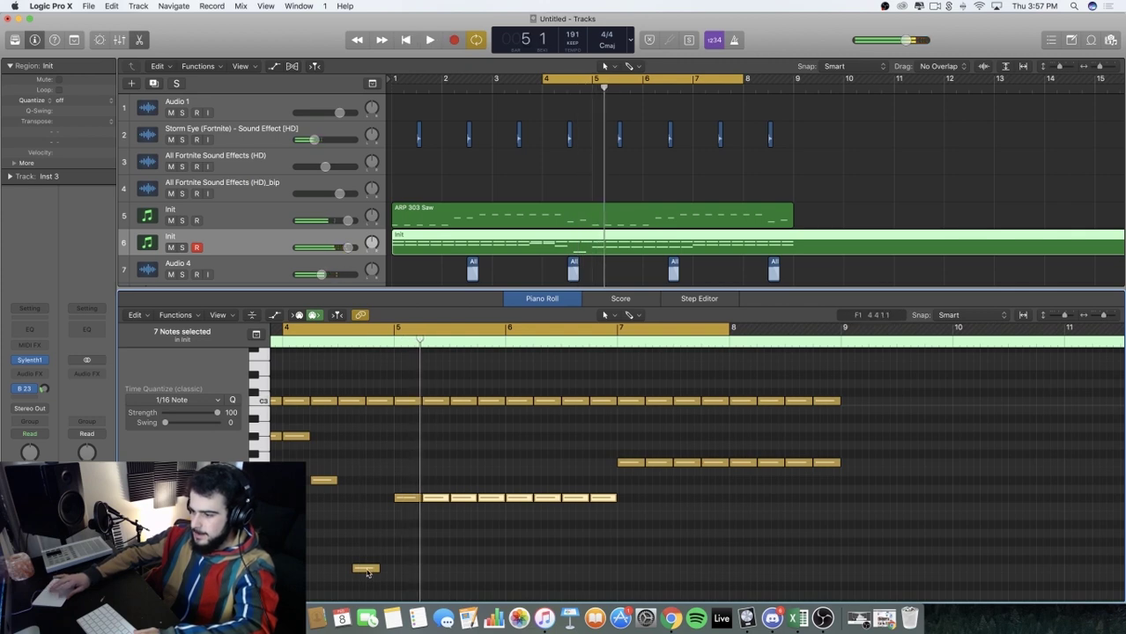
{"action": "left_click", "coordinate": [368, 573]}
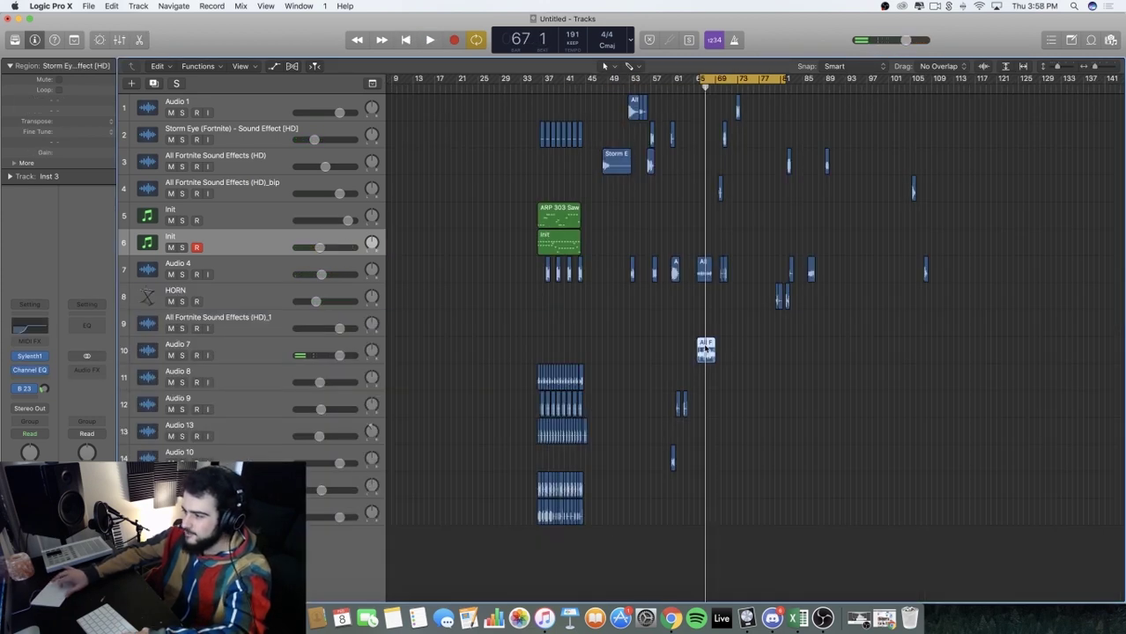
Move the Audio 7 region to the song start at bar 1 and play it from the beginning
{"action": "left_click_drag", "start_coordinate": [705, 348], "coordinate": [394, 363]}
{"action": "key", "text": "super+Right"}
{"action": "key", "text": "super+Right"}
{"action": "key", "text": "super+Right"}
{"action": "key", "text": "super+Right"}
{"action": "key", "text": "super+Right"}
{"action": "key", "text": "super+Left"}
{"action": "key", "text": "super+Left"}
{"action": "key", "text": "super+Left"}
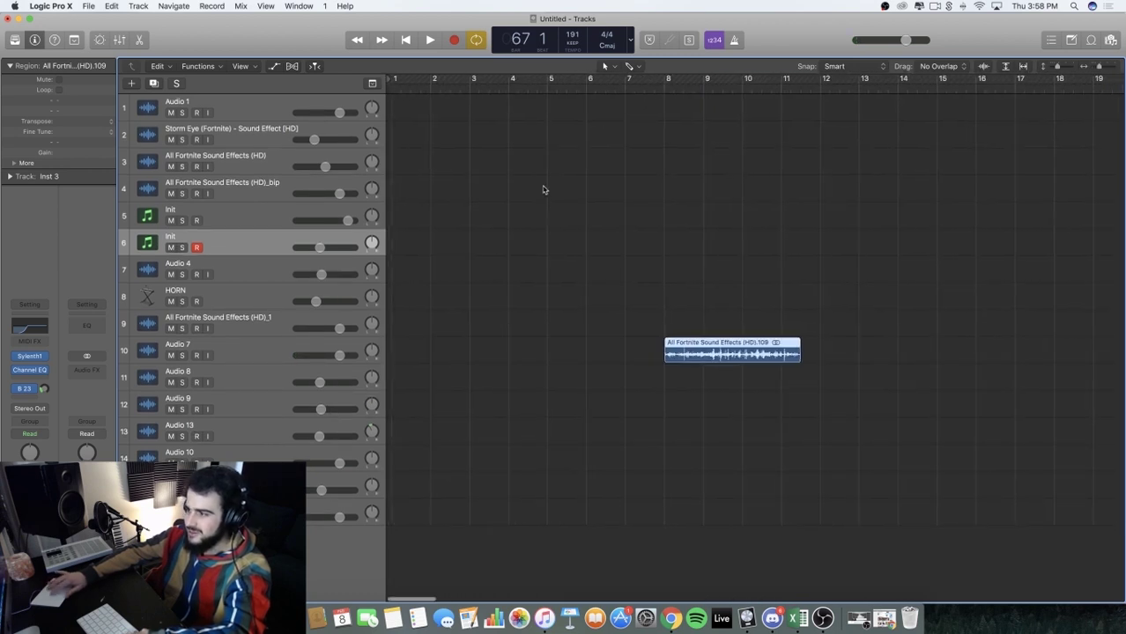
{"action": "left_click_drag", "start_coordinate": [457, 350], "coordinate": [319, 355]}
{"action": "key", "text": "Return"}
{"action": "key", "text": "space"}
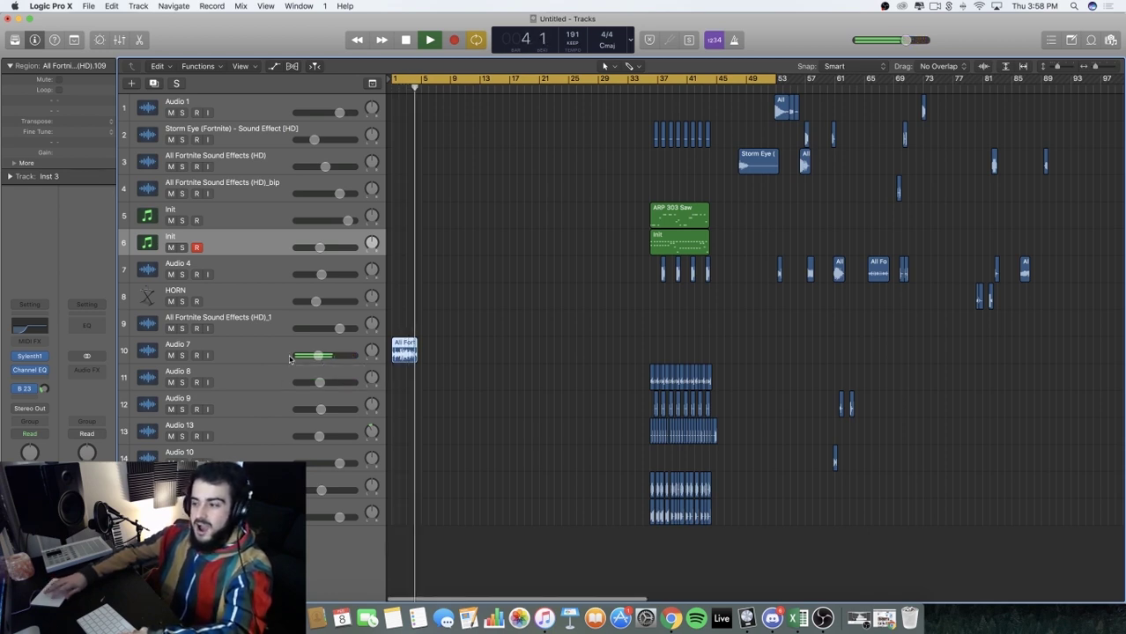
Move the Storm Eye region on the All Fortnite Sound Effects (HD) track to bar 4 and play back the intro
{"action": "left_click_drag", "start_coordinate": [688, 167], "coordinate": [435, 170]}
{"action": "left_click_drag", "start_coordinate": [435, 170], "coordinate": [442, 169]}
{"action": "left_click_drag", "start_coordinate": [649, 171], "coordinate": [541, 183]}
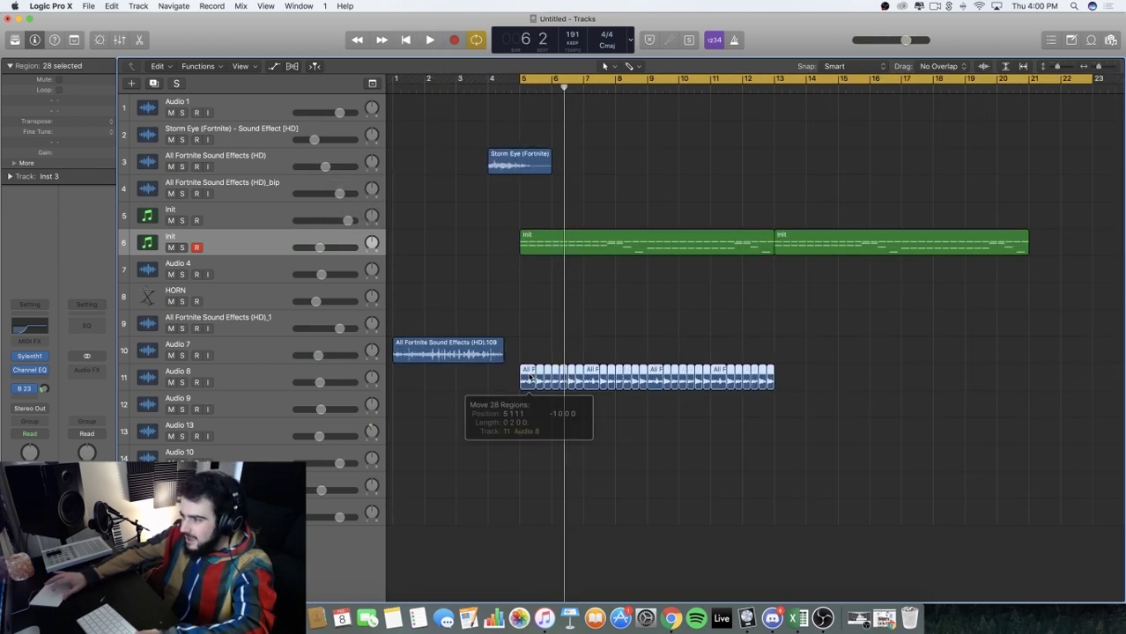
{"action": "key", "text": "space"}
{"action": "scroll", "coordinate": [579, 381], "scroll_direction": "right", "scroll_amount": 1}
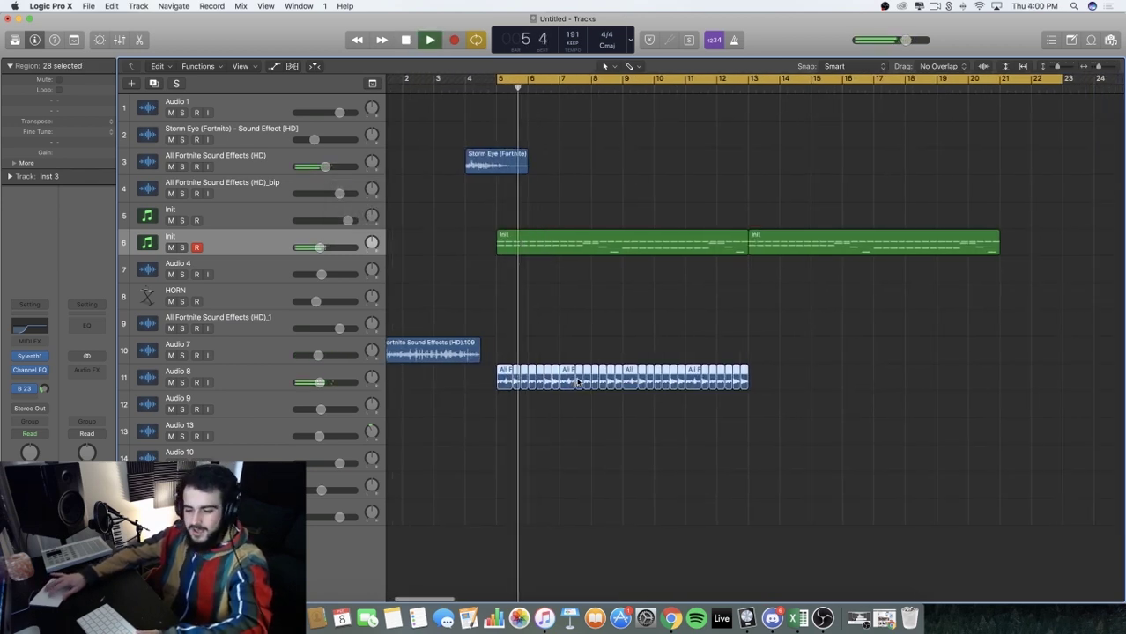
{"action": "key", "text": "super+Left"}
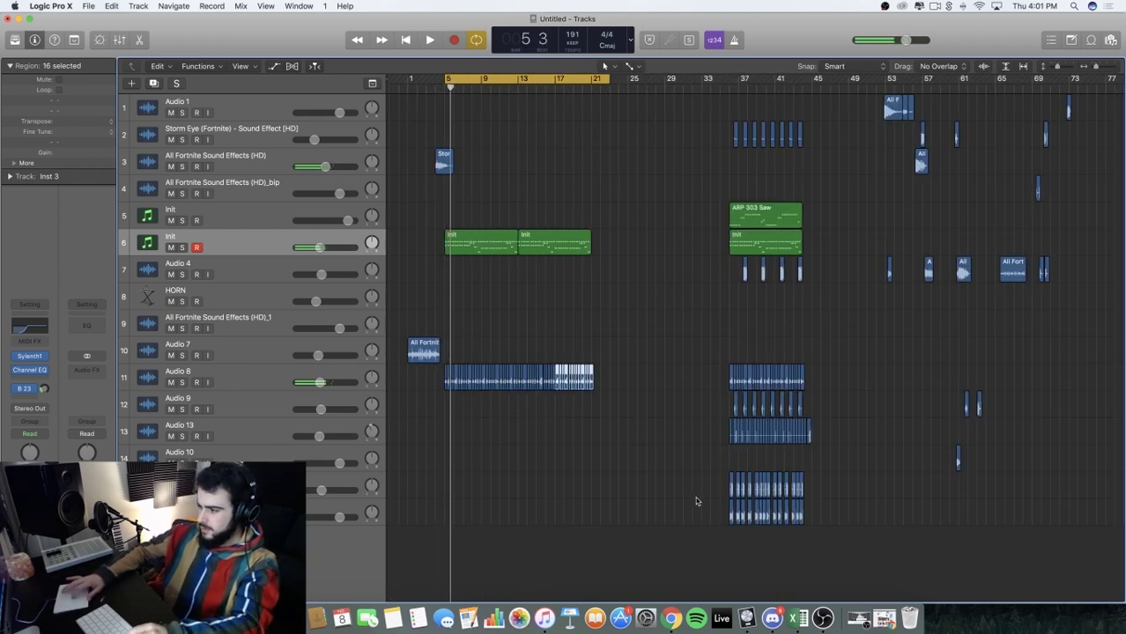
Repeat the Audio 12 pattern that starts at bar 36 and move the copy to bar 13
{"action": "left_click_drag", "start_coordinate": [696, 501], "coordinate": [845, 516]}
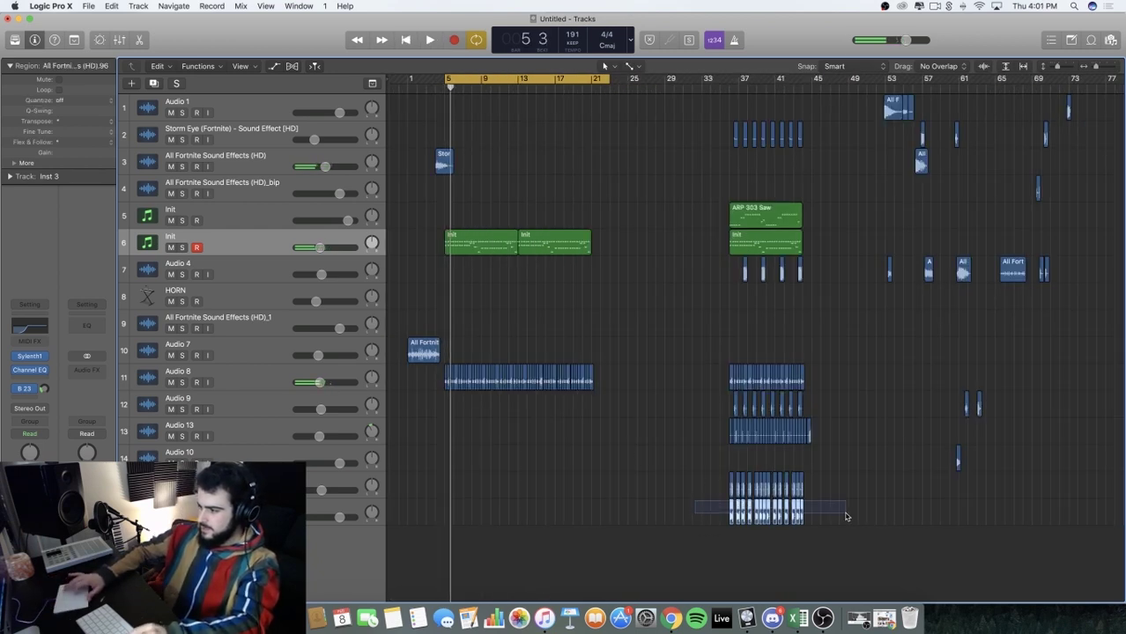
{"action": "key", "text": "super+r"}
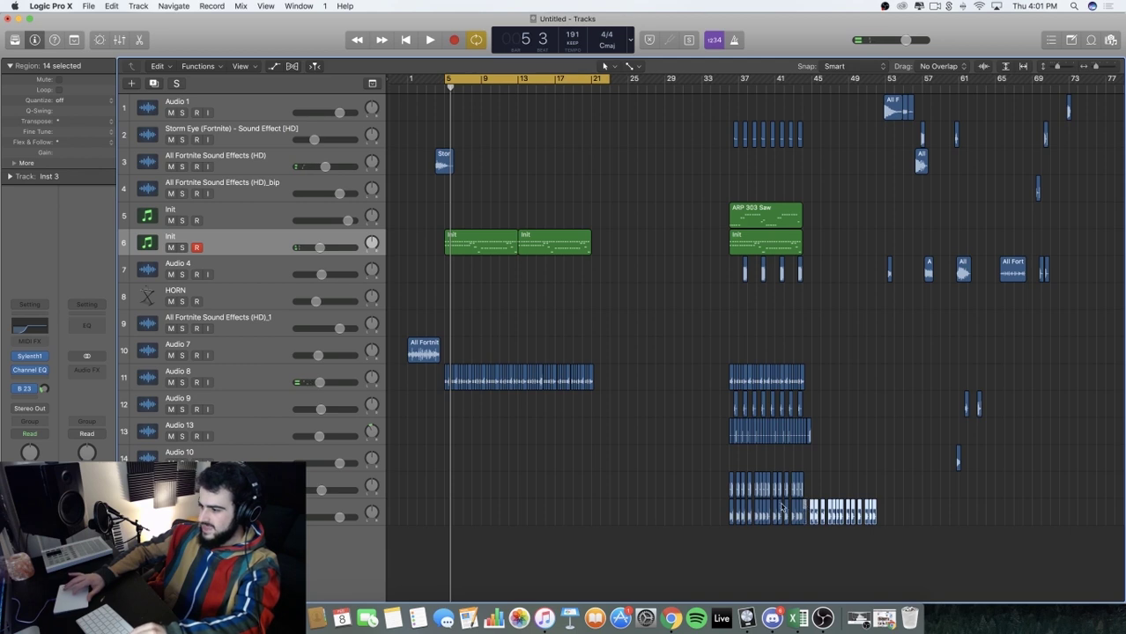
{"action": "left_click_drag", "start_coordinate": [768, 508], "coordinate": [574, 493]}
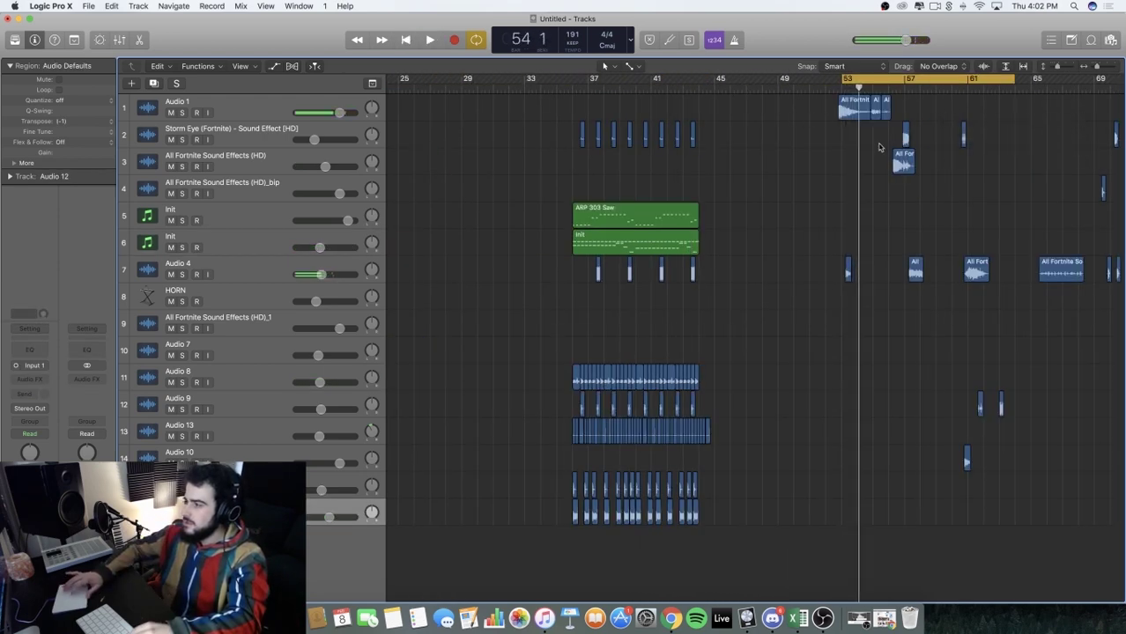
Move the first long region on Audio 1 from around bar 53 to bar 13
{"action": "left_click_drag", "start_coordinate": [841, 108], "coordinate": [483, 106]}
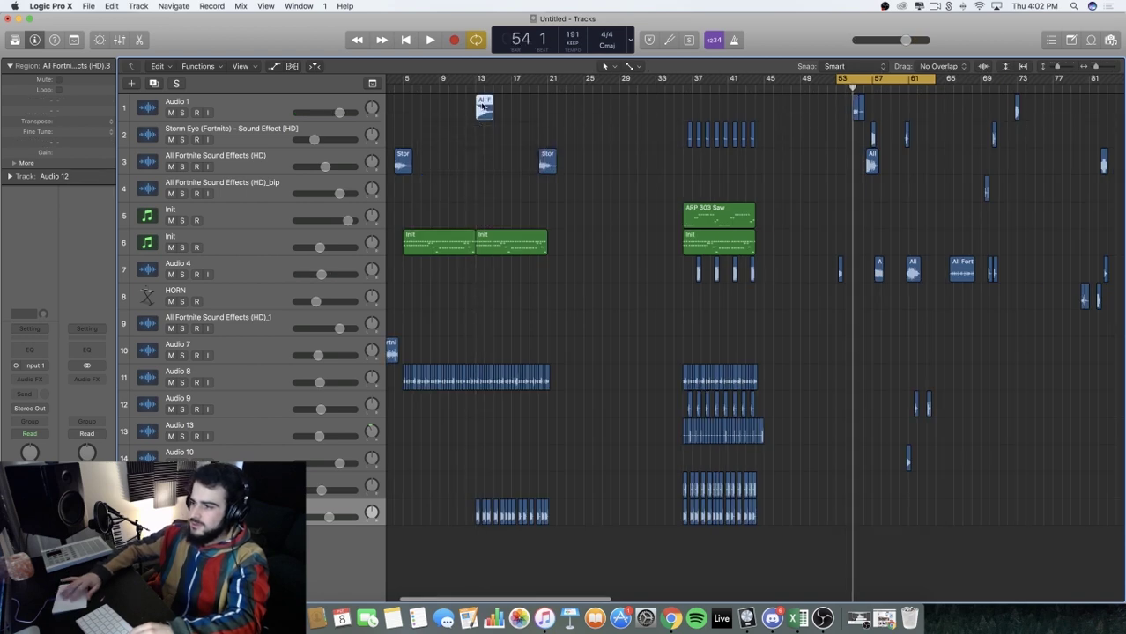
{"action": "scroll", "coordinate": [484, 107], "scroll_direction": "up", "scroll_amount": 5}
{"action": "scroll", "coordinate": [484, 106], "scroll_direction": "left", "scroll_amount": 3}
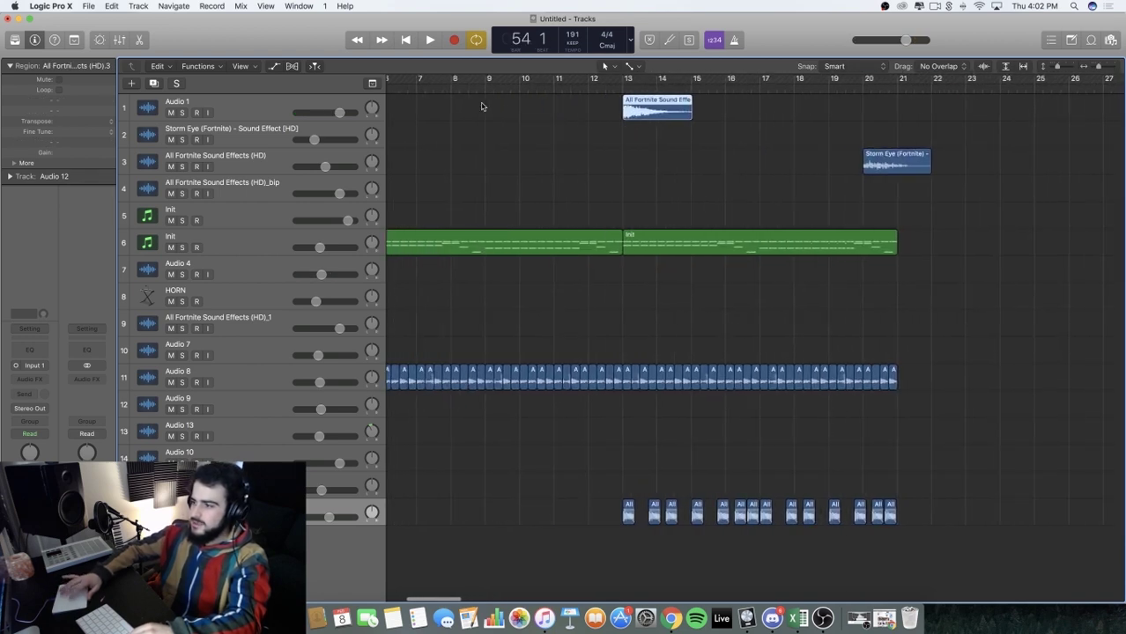
{"action": "key", "text": "super+Left"}
{"action": "key", "text": "super+Left"}
Set the cycle range from bar 13 to bar 19 and play Audio 1 soloed
{"action": "left_click_drag", "start_coordinate": [624, 79], "coordinate": [750, 81]}
{"action": "left_click", "coordinate": [210, 106]}
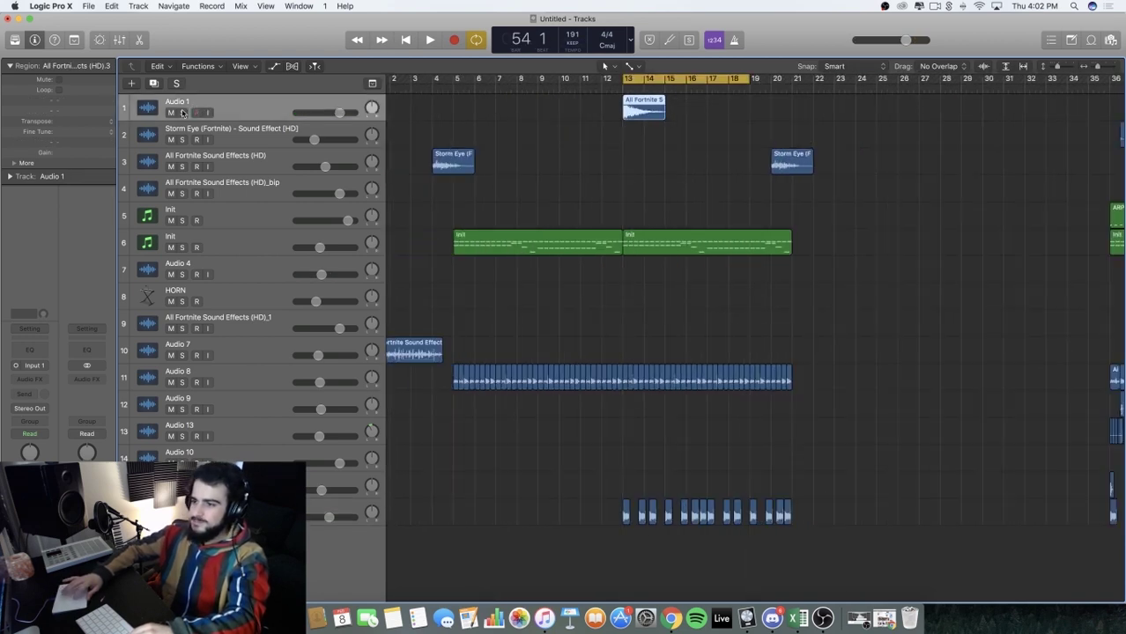
{"action": "left_click", "coordinate": [183, 113]}
{"action": "key", "text": "space"}
Add a Channel EQ to Audio 1, enable its low-cut band with a raised cutoff frequency, and close the plug-in window
{"action": "left_click", "coordinate": [30, 349]}
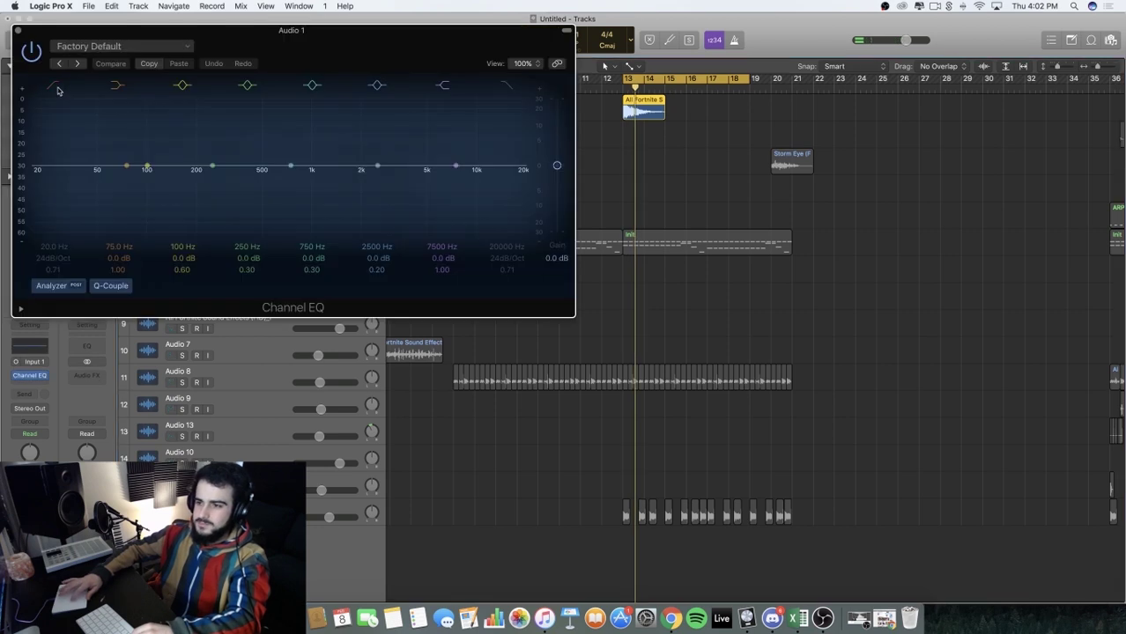
{"action": "left_click", "coordinate": [55, 85]}
{"action": "left_click_drag", "start_coordinate": [53, 171], "coordinate": [255, 182]}
{"action": "key", "text": "space"}
{"action": "key", "text": "space"}
{"action": "left_click", "coordinate": [17, 30]}
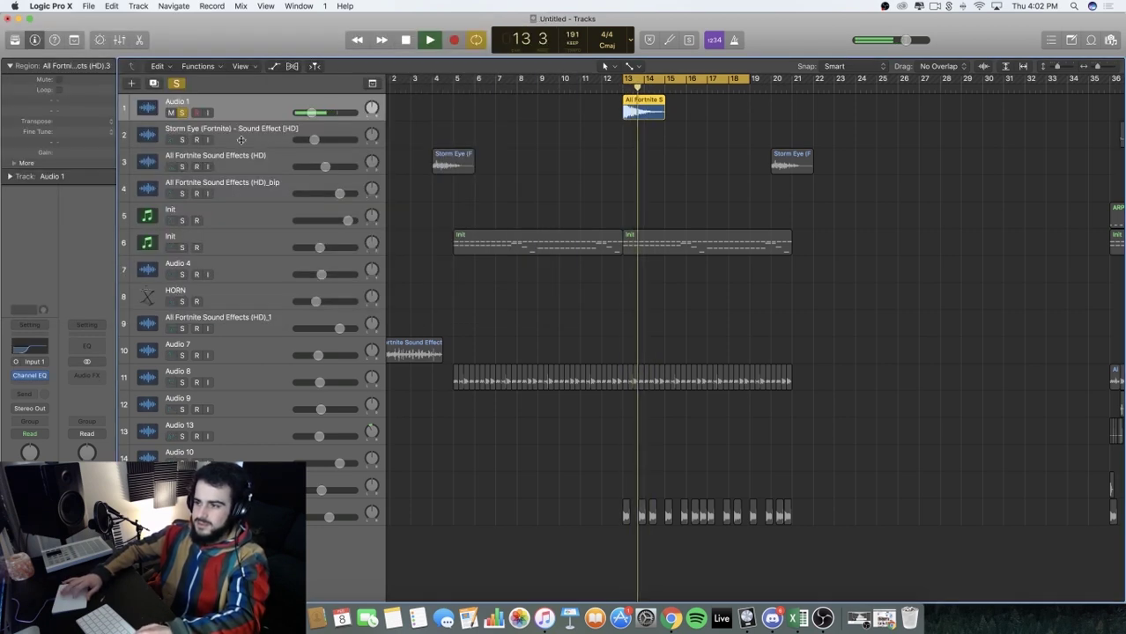
Turn off Audio 1's solo and set its volume to about -15.8 dB against the full mix
{"action": "key", "text": "s"}
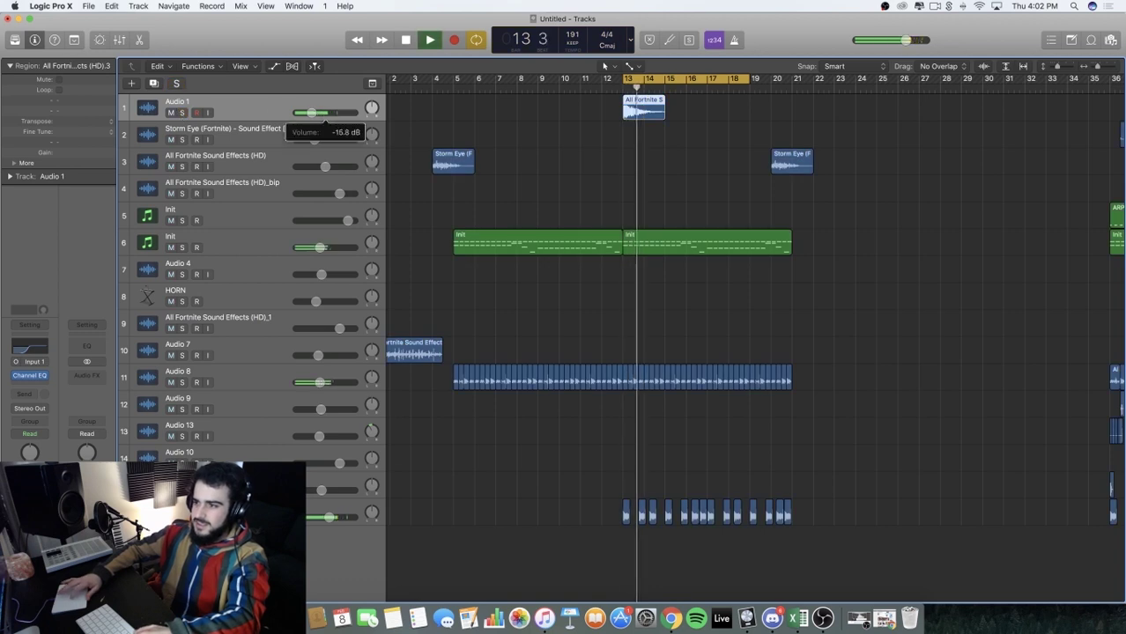
{"action": "key", "text": "space"}
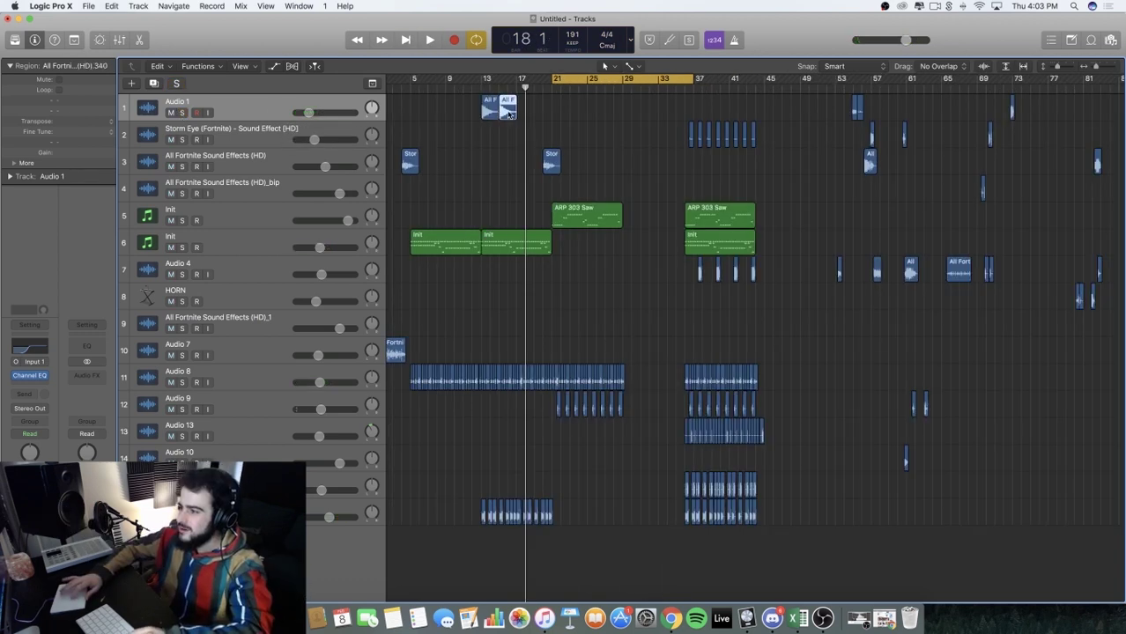
Select the full pattern starting at bar 36 across all tracks and move it to bar 29
{"action": "left_click_drag", "start_coordinate": [509, 113], "coordinate": [770, 564]}
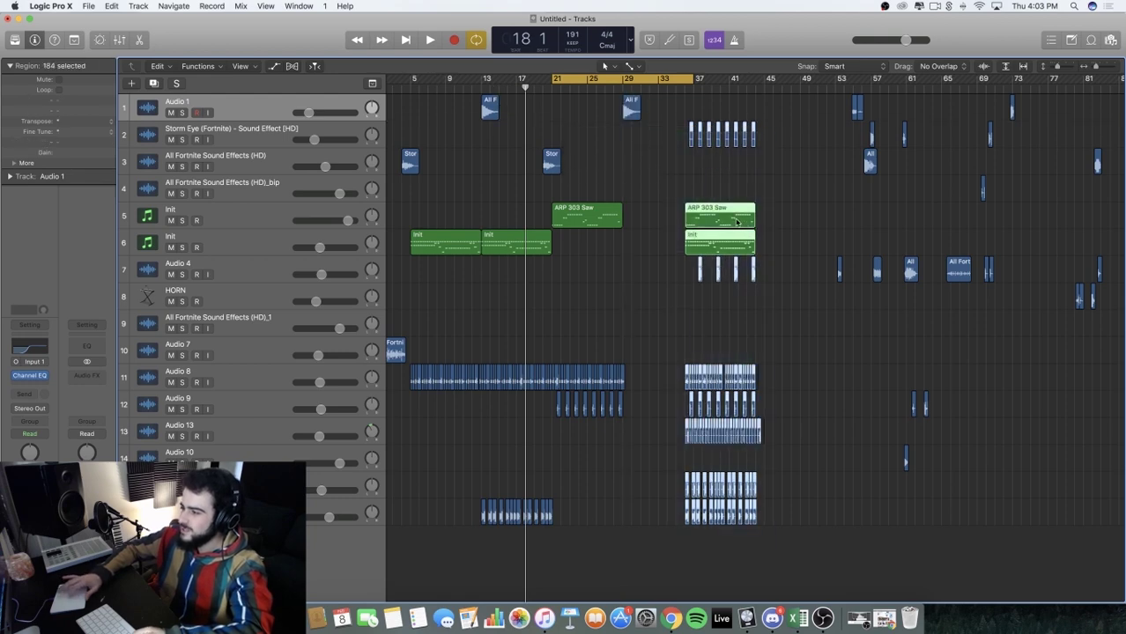
{"action": "left_click_drag", "start_coordinate": [736, 222], "coordinate": [668, 222]}
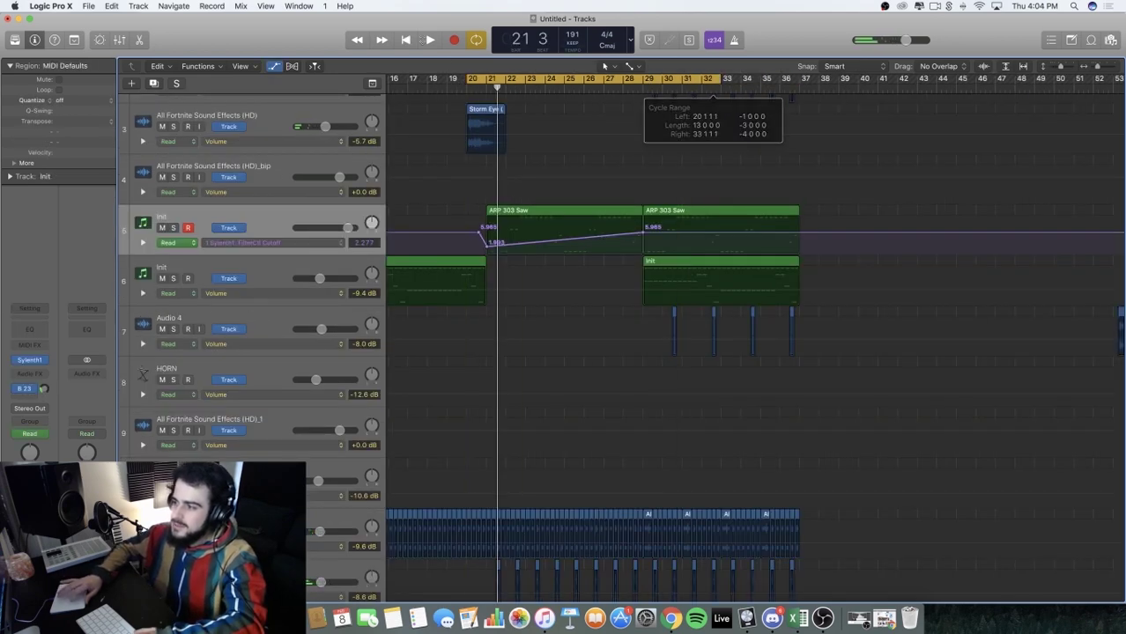
{"action": "scroll", "coordinate": [515, 107], "scroll_direction": "left", "scroll_amount": 5}
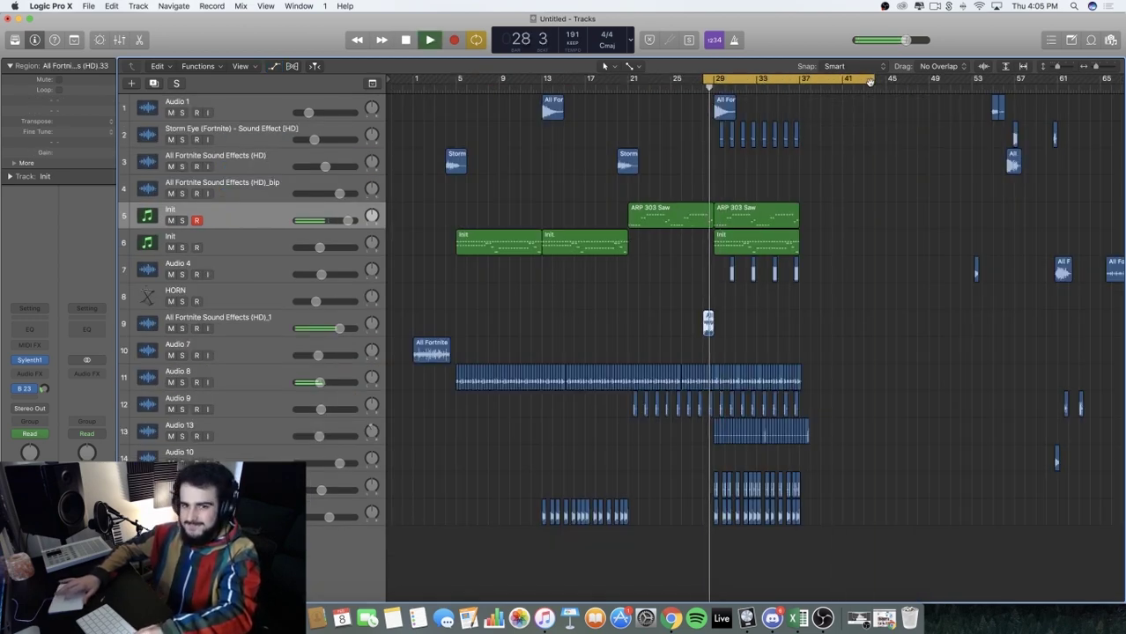
Stop playback and place a short Fortnite sound effect region on Audio 10 around bar 32, within the full pattern
{"action": "key", "text": "space"}
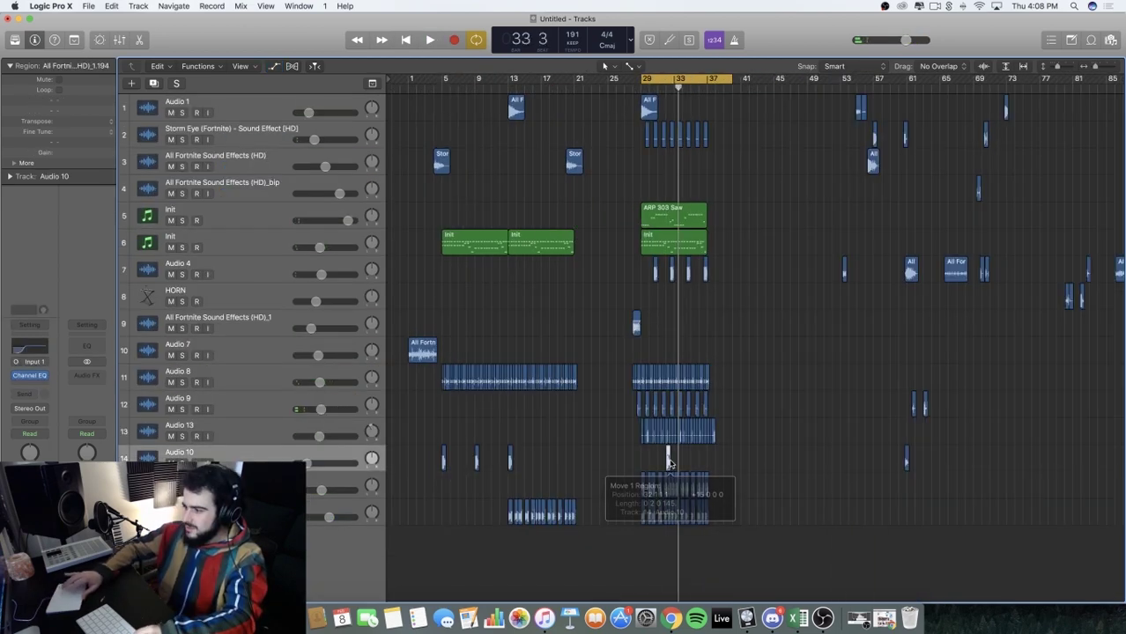
{"action": "scroll", "coordinate": [670, 458], "scroll_direction": "up", "scroll_amount": 5}
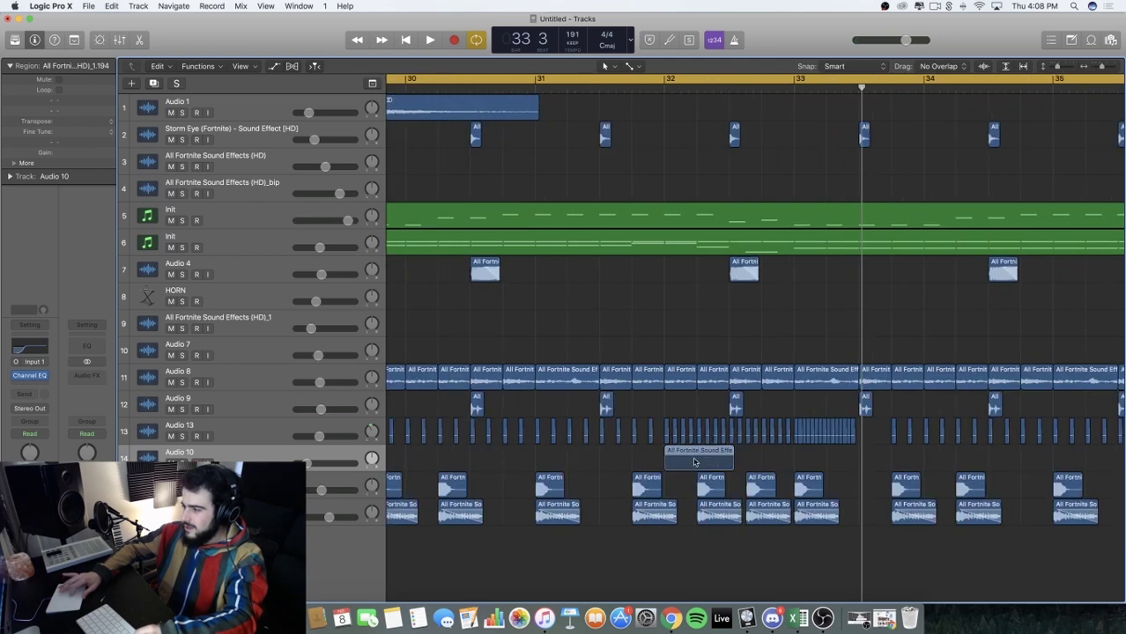
{"action": "left_click_drag", "start_coordinate": [694, 462], "coordinate": [731, 462]}
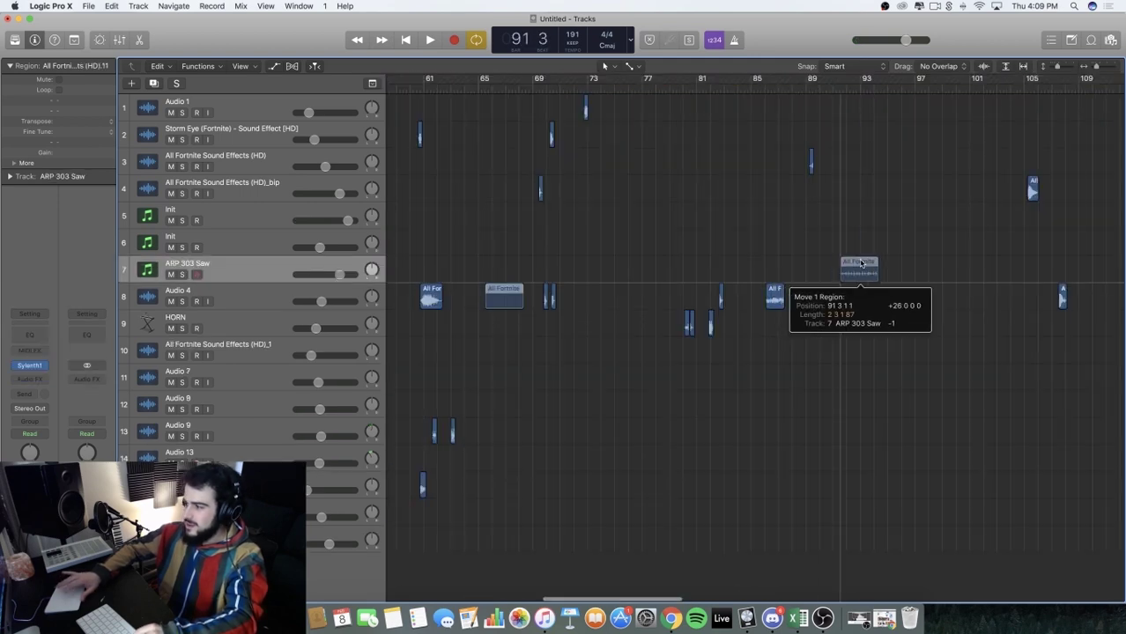
Move the long sound effect region from Audio 4 near bar 65 to bar 91 on the track above
{"action": "left_click_drag", "start_coordinate": [859, 265], "coordinate": [862, 264]}
{"action": "scroll", "coordinate": [862, 264], "scroll_direction": "down", "scroll_amount": 4}
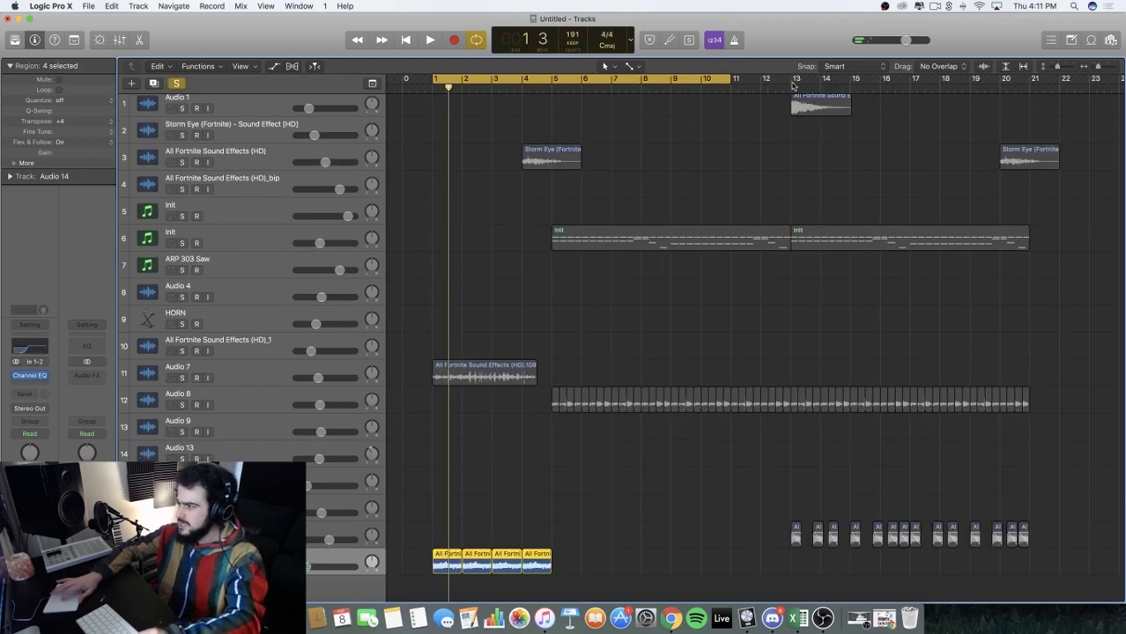
Set the cycle range from bar 1 to bar 6, turn off solo, and play the Audio 14 regions against the mix
{"action": "left_click_drag", "start_coordinate": [791, 81], "coordinate": [974, 81]}
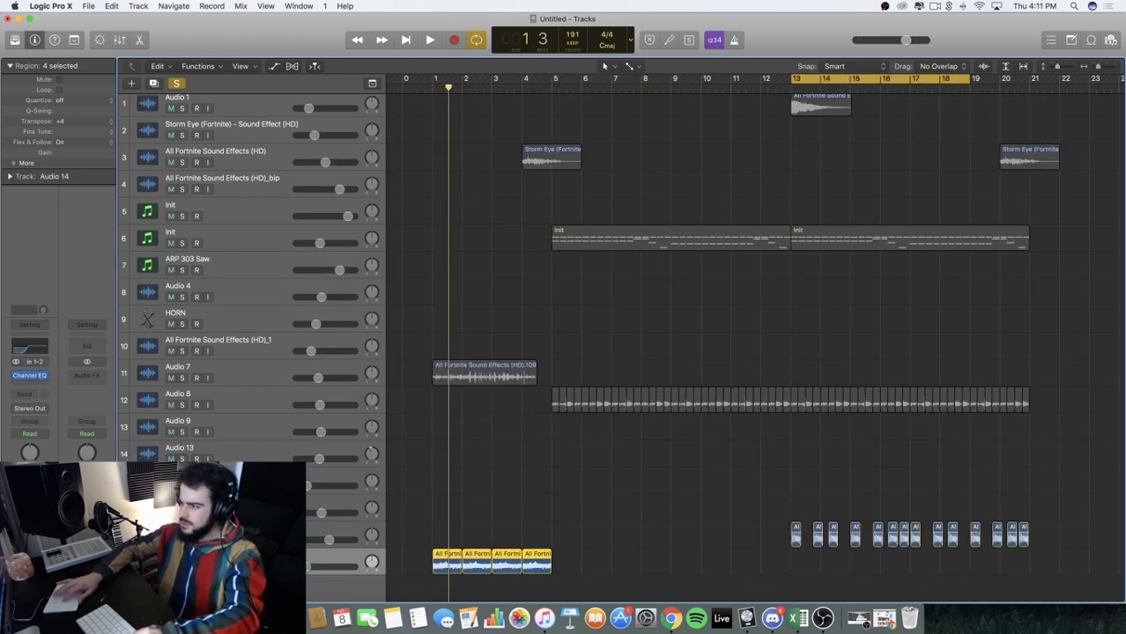
{"action": "key", "text": "space"}
{"action": "key", "text": "u"}
{"action": "key", "text": "ctrl+s"}
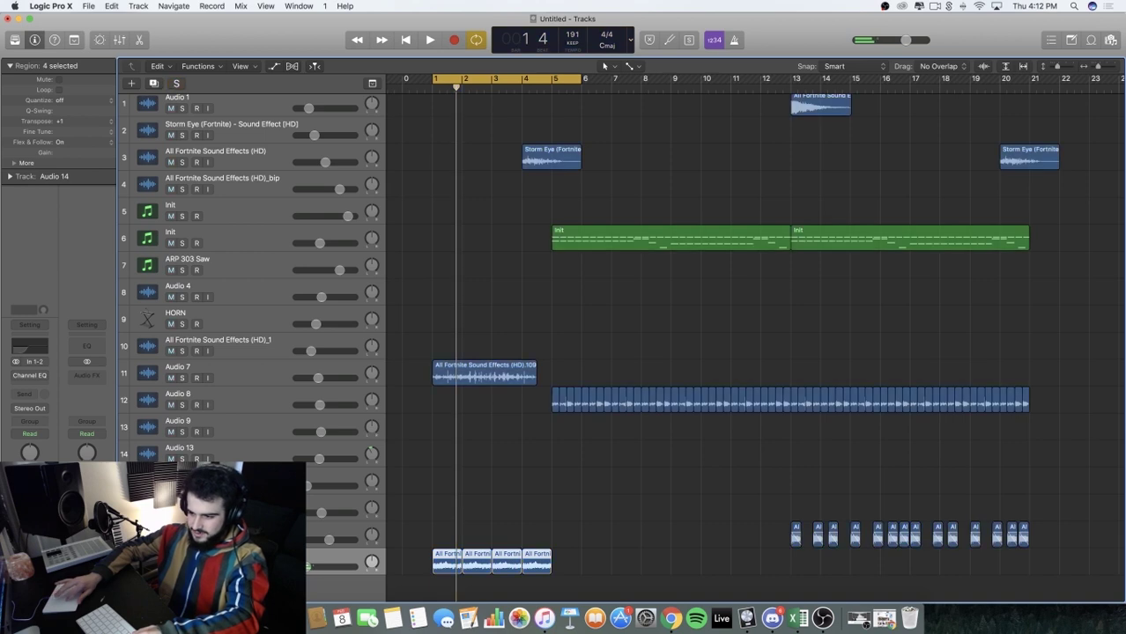
{"action": "key", "text": "space"}
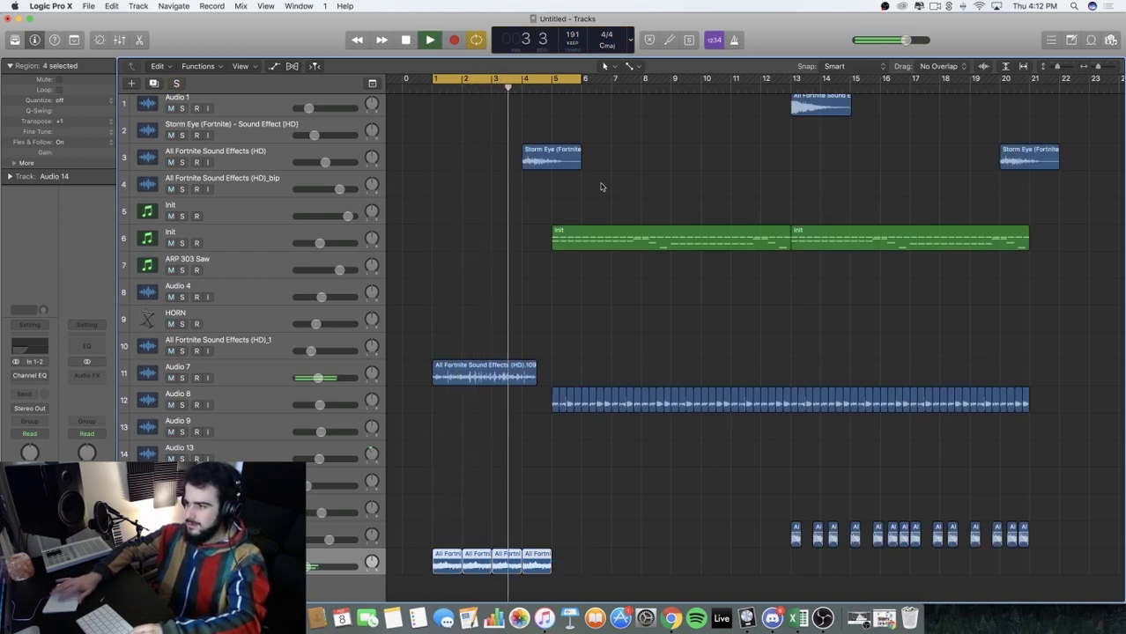
Turn off the cycle and repeat the group of four Audio 14 regions four times back to back
{"action": "left_click", "coordinate": [574, 81]}
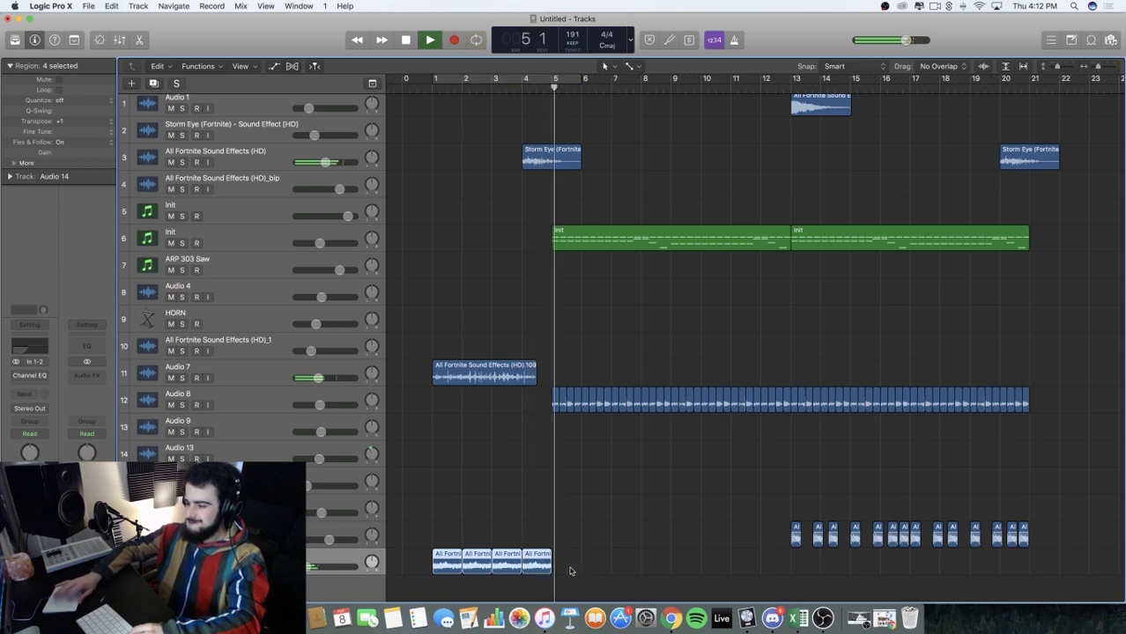
{"action": "key", "text": "super+r"}
{"action": "key", "text": "super+r"}
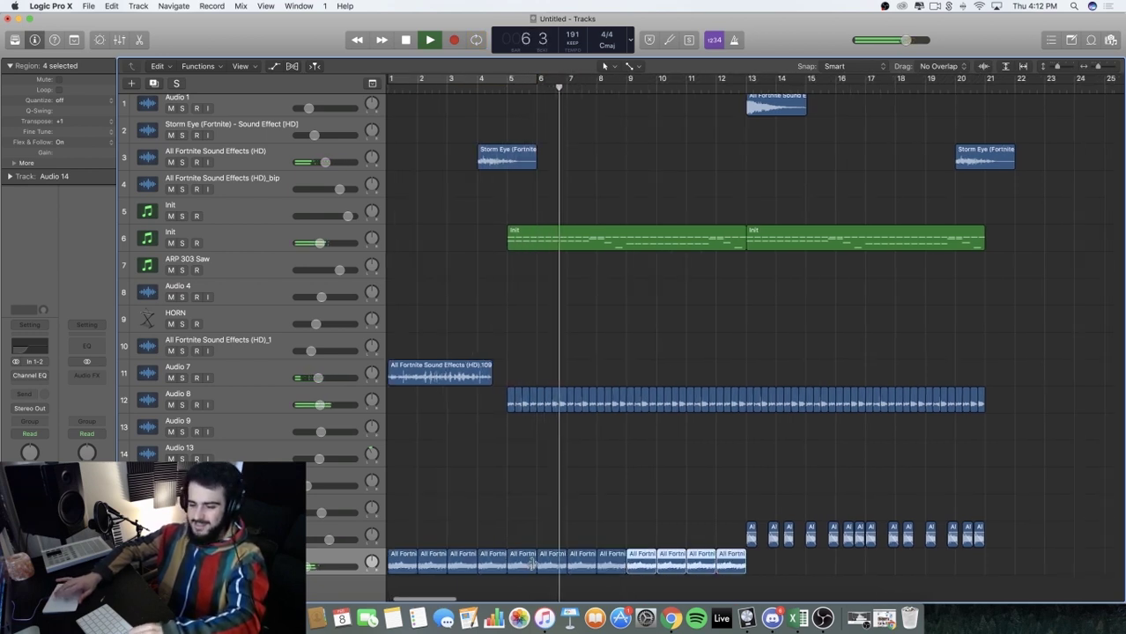
{"action": "key", "text": "super+r"}
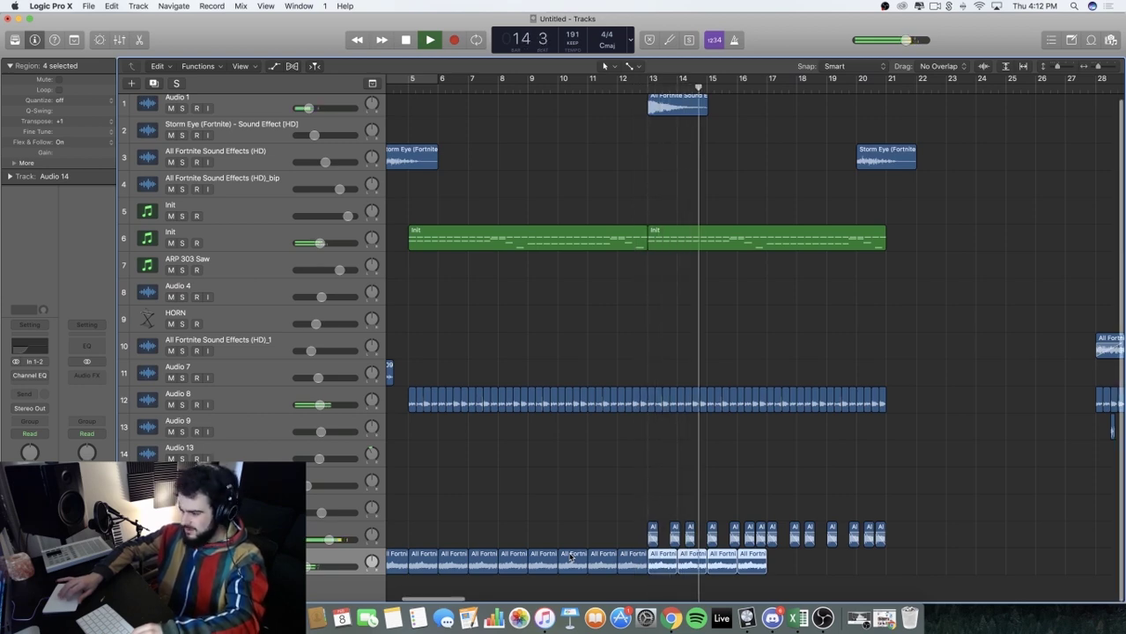
{"action": "key", "text": "super+r"}
Create a new software instrument track beside the bounced sound effect regions at bar 5
{"action": "key", "text": "super+Left"}
{"action": "key", "text": "super+Left"}
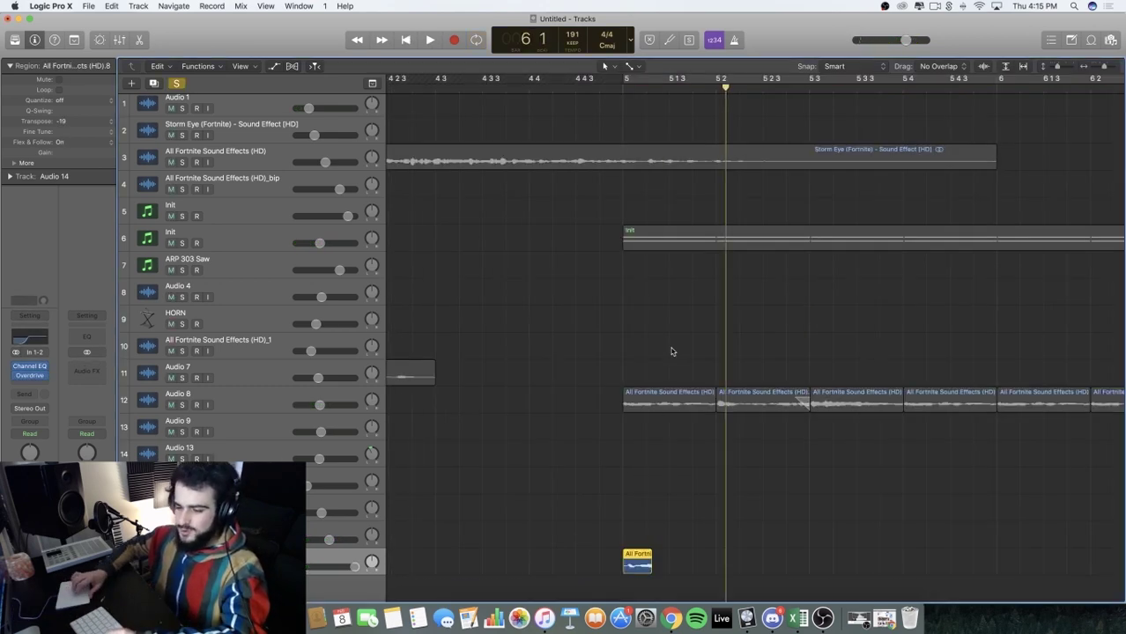
{"action": "key", "text": "super+Left"}
{"action": "scroll", "coordinate": [650, 432], "scroll_direction": "down", "scroll_amount": 2}
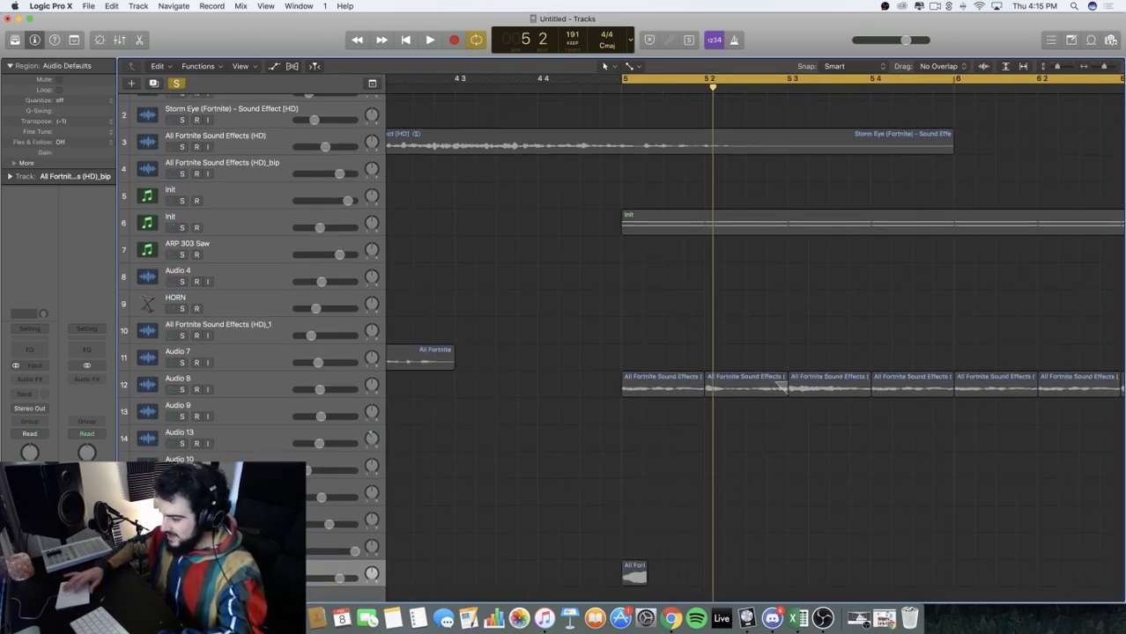
{"action": "scroll", "coordinate": [628, 301], "scroll_direction": "down", "scroll_amount": 4}
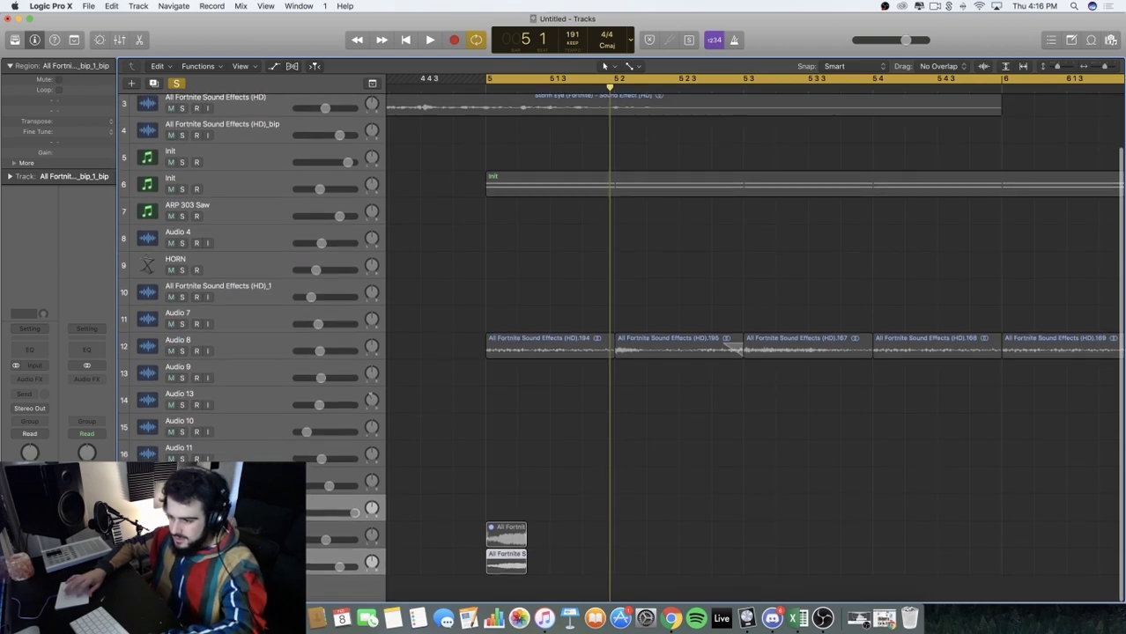
{"action": "left_click", "coordinate": [138, 6]}
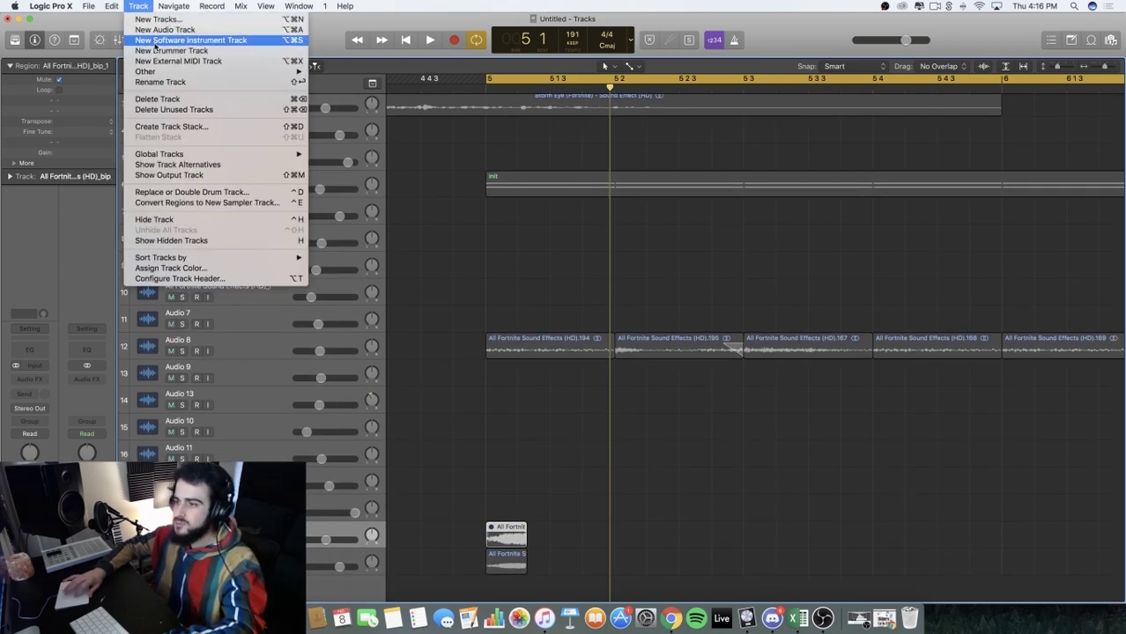
{"action": "left_click", "coordinate": [298, 362]}
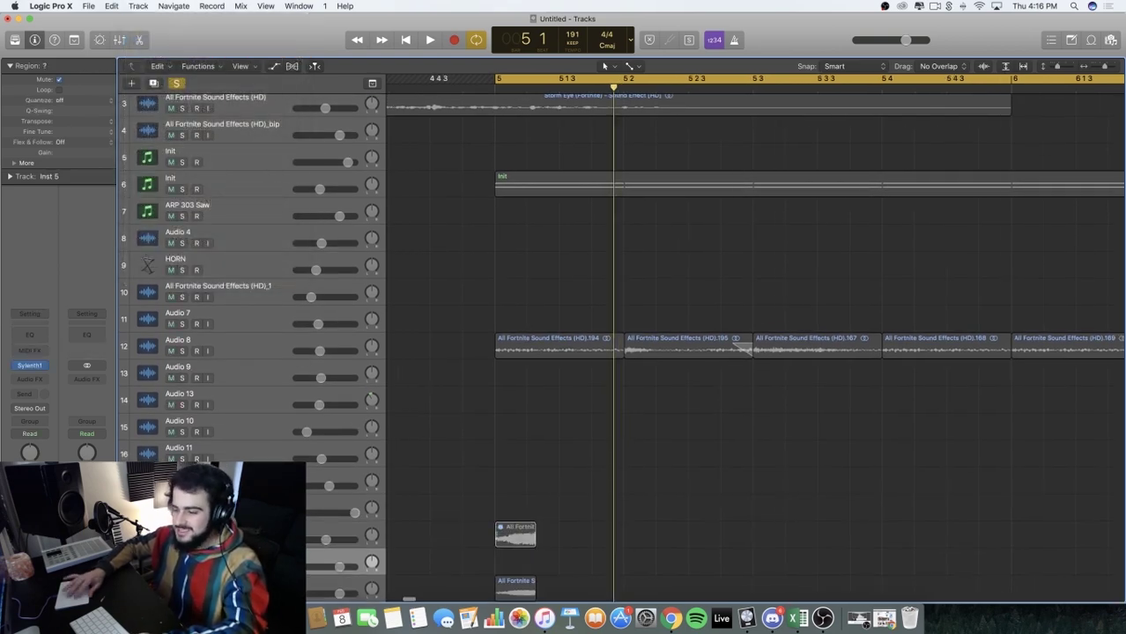
Load EXS24 on the new instrument track and open its instrument editor, keeping the bounced region at bar 5 in view
{"action": "key", "text": "super+Left"}
{"action": "key", "text": "super+Left"}
{"action": "key", "text": "super+Left"}
{"action": "key", "text": "super+Left"}
{"action": "left_click_drag", "start_coordinate": [442, 123], "coordinate": [442, 59]}
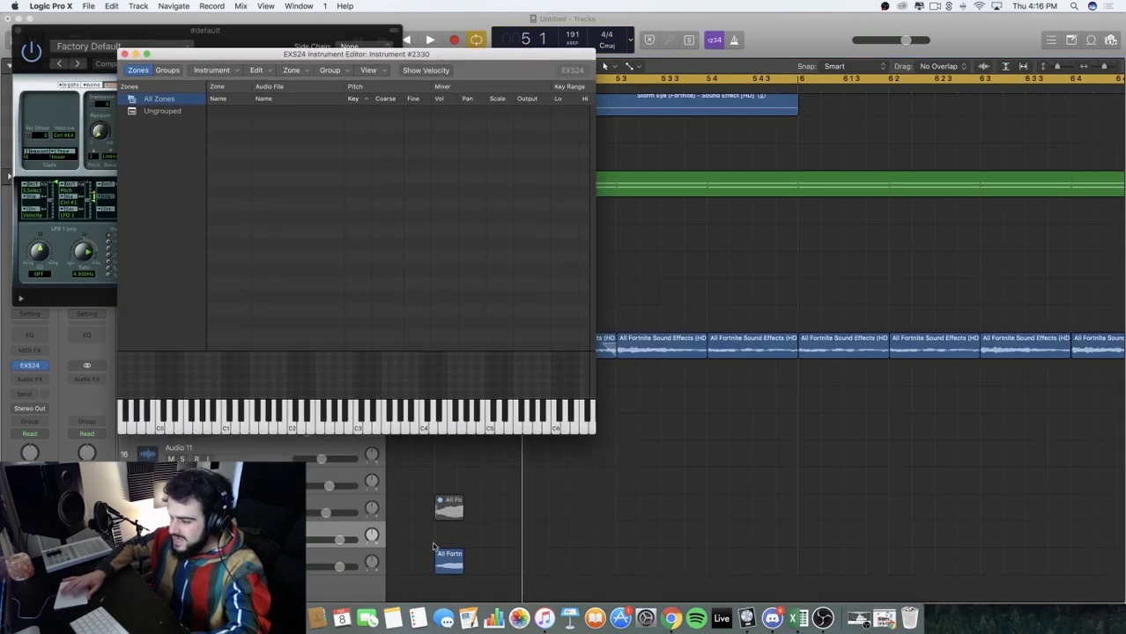
Save the EXS24 instrument containing the bounced sample zone as "lilsound yo" and close the plug-in window
{"action": "left_click", "coordinate": [125, 55]}
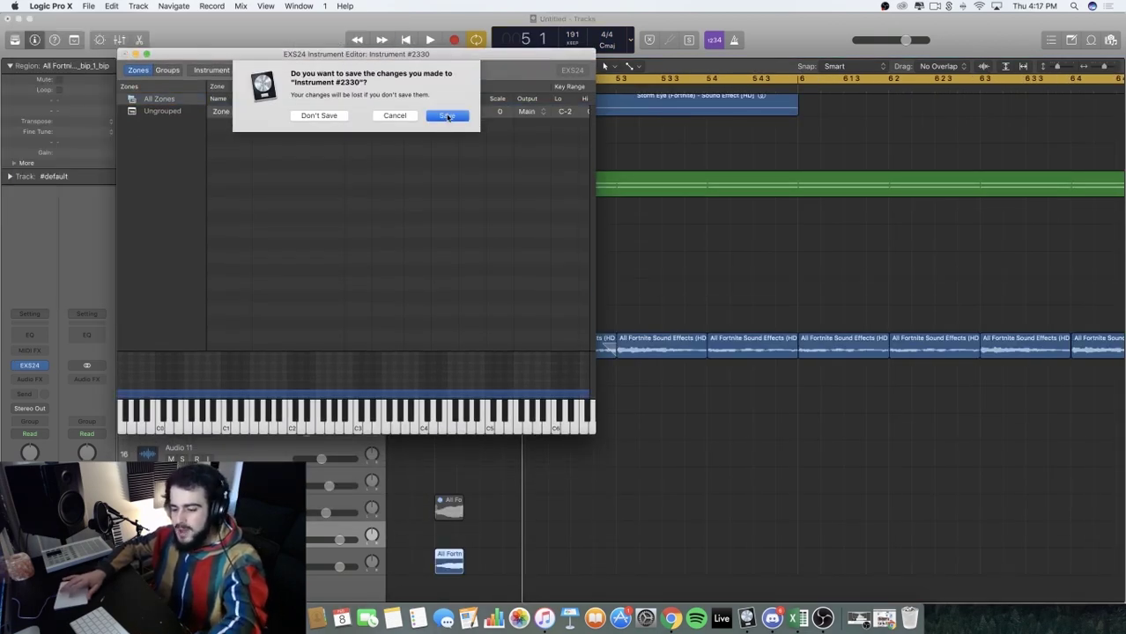
{"action": "left_click", "coordinate": [447, 116]}
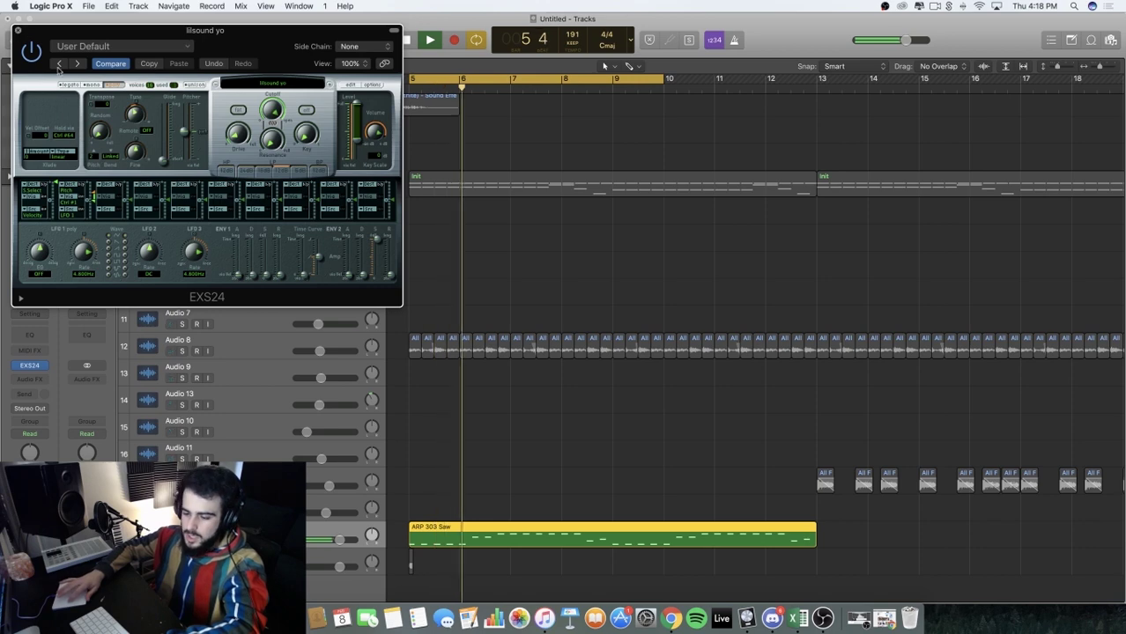
{"action": "key", "text": "super+w"}
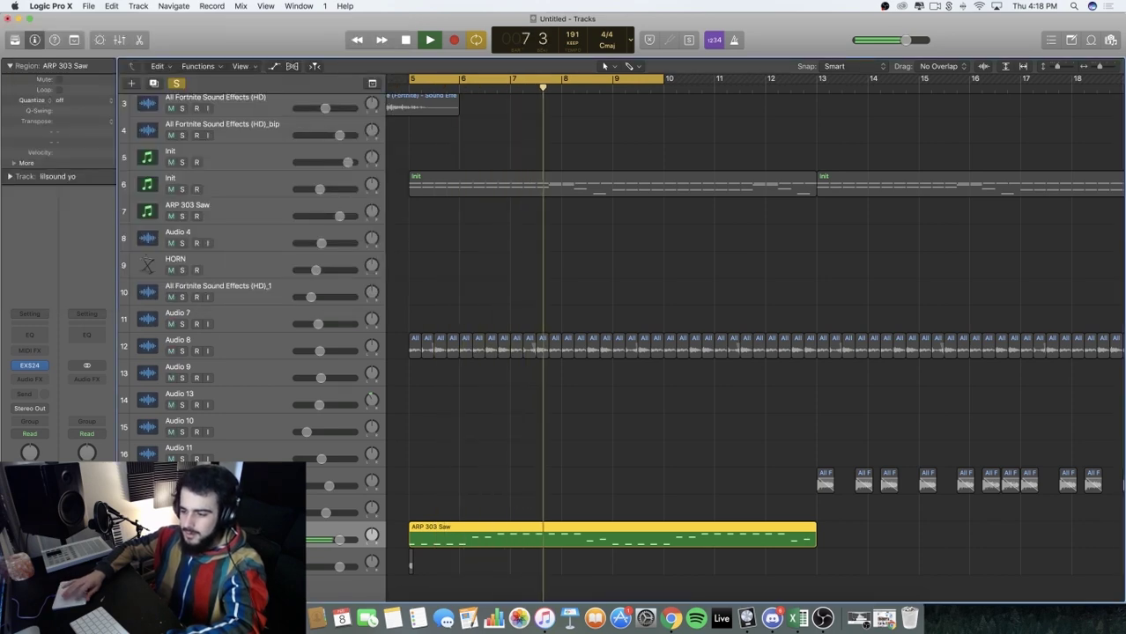
Turn off solo and remove the empty ARP 303 Saw track above Audio 4
{"action": "key", "text": "ctrl+s"}
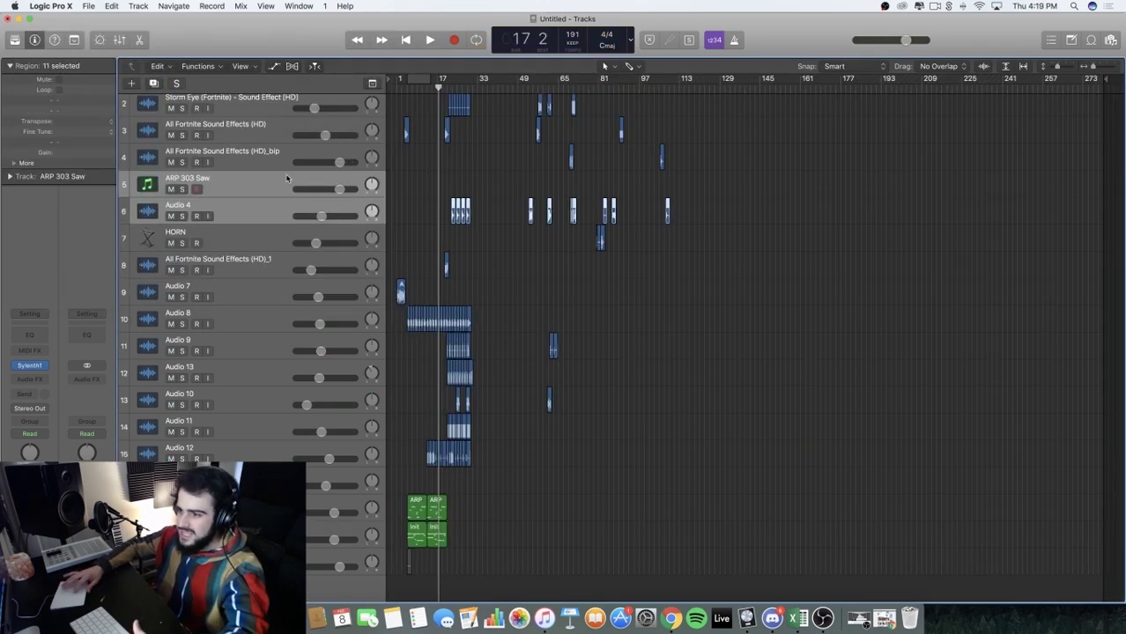
{"action": "left_click", "coordinate": [284, 179]}
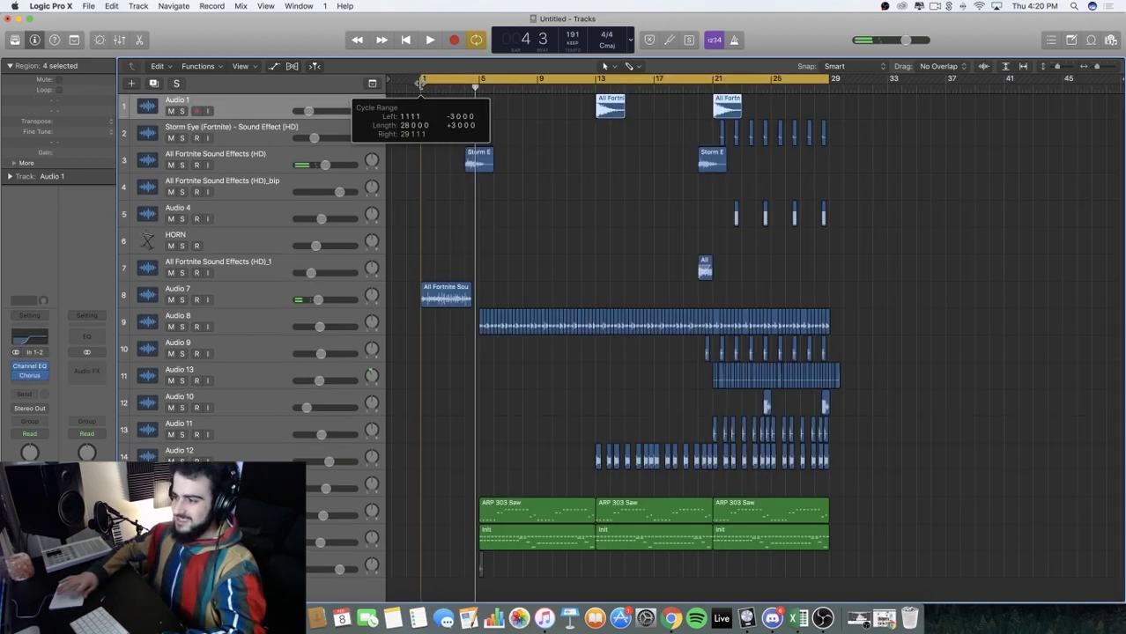
Play the arrangement from bar 1 and lower the volume of Audio 7
{"action": "key", "text": "space"}
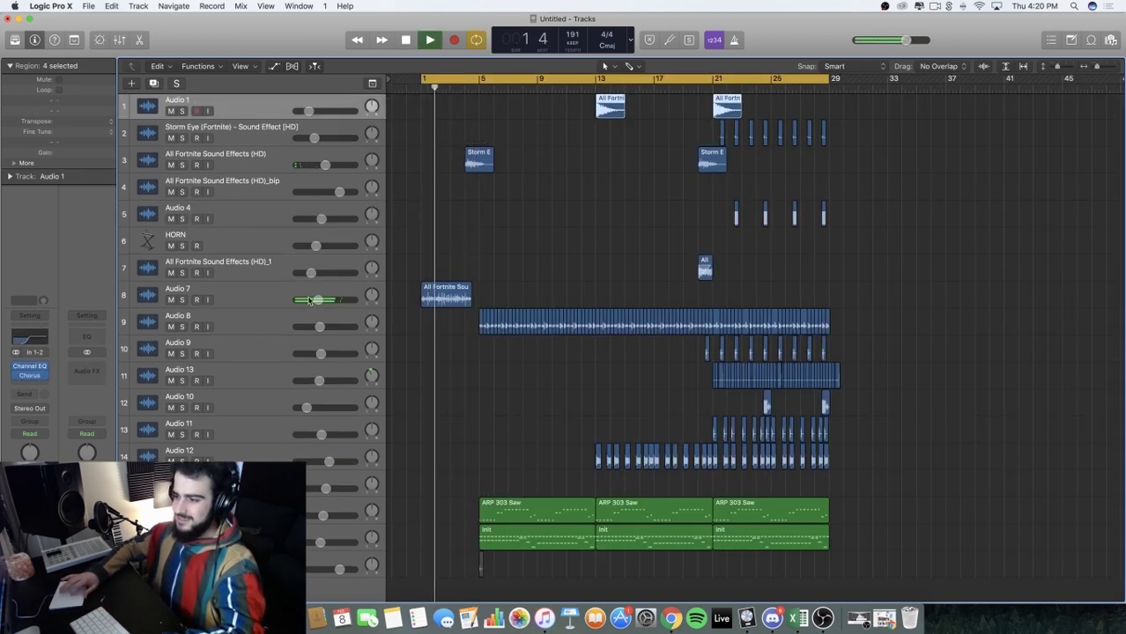
{"action": "left_click_drag", "start_coordinate": [300, 305], "coordinate": [288, 306]}
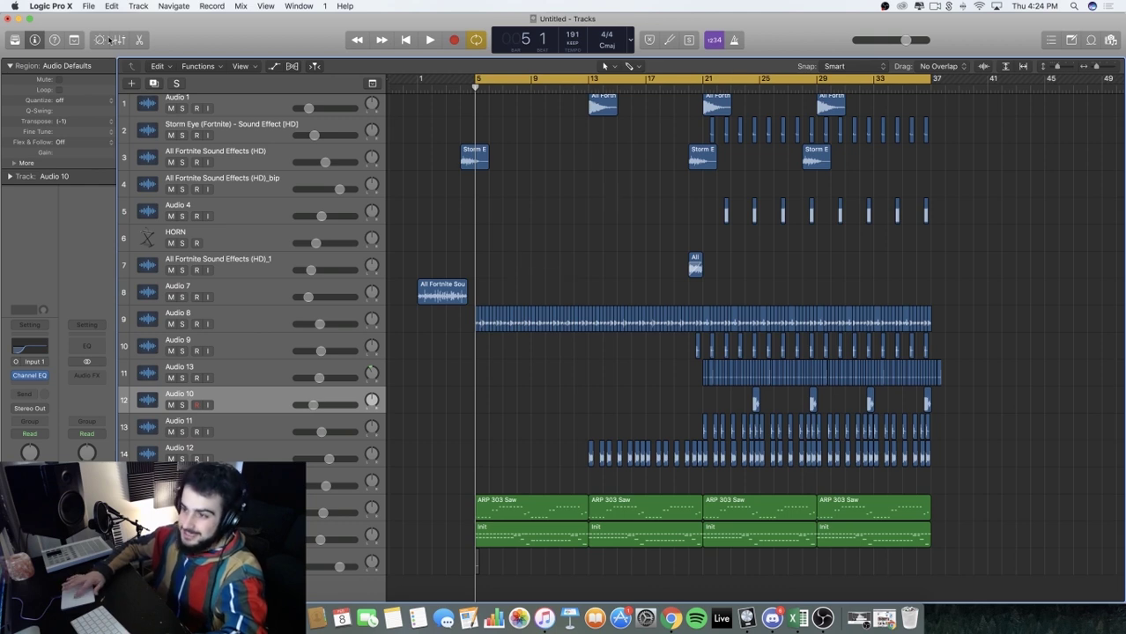
Close the project, choose to save it, and enter "mothafuckin" as the start of its file name
{"action": "left_click", "coordinate": [8, 18]}
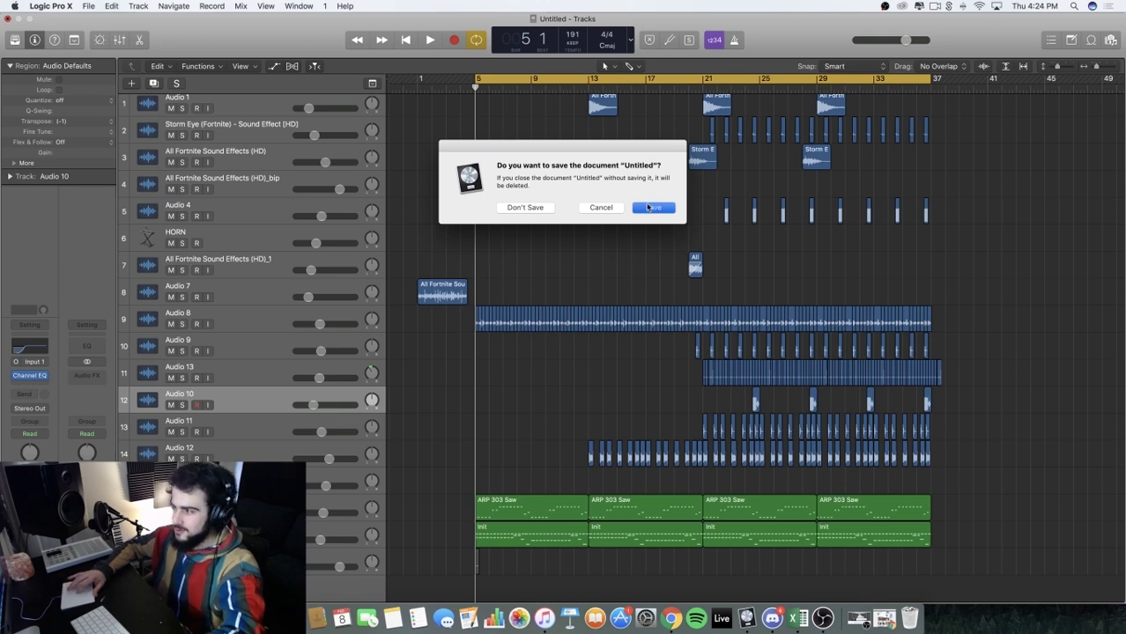
{"action": "left_click", "coordinate": [652, 207]}
{"action": "type", "text": "mothafuckin"}
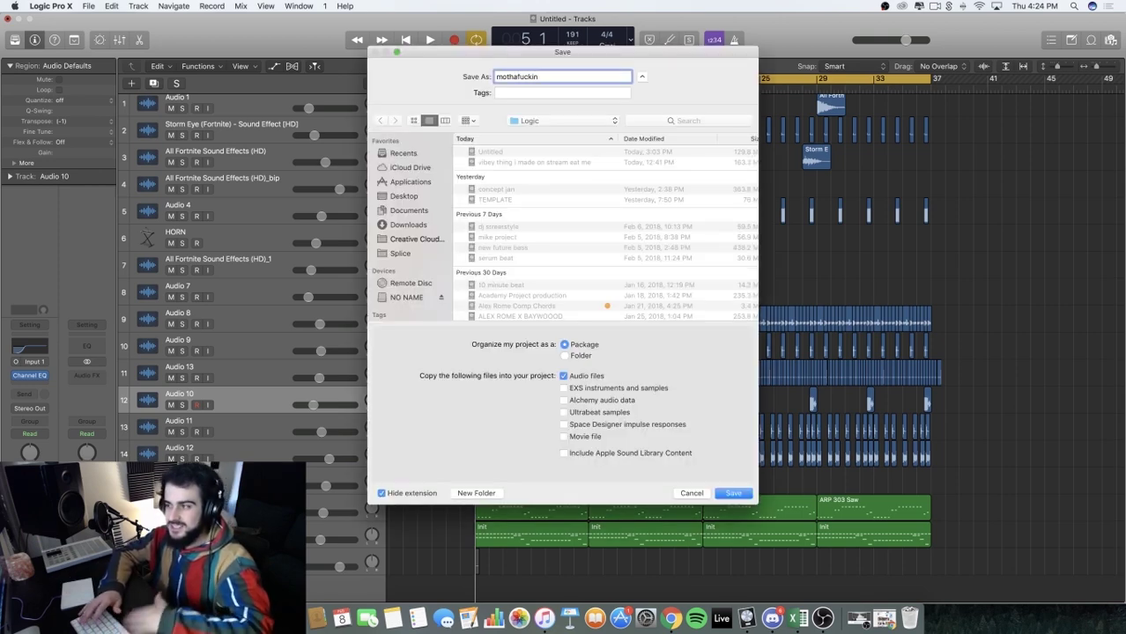